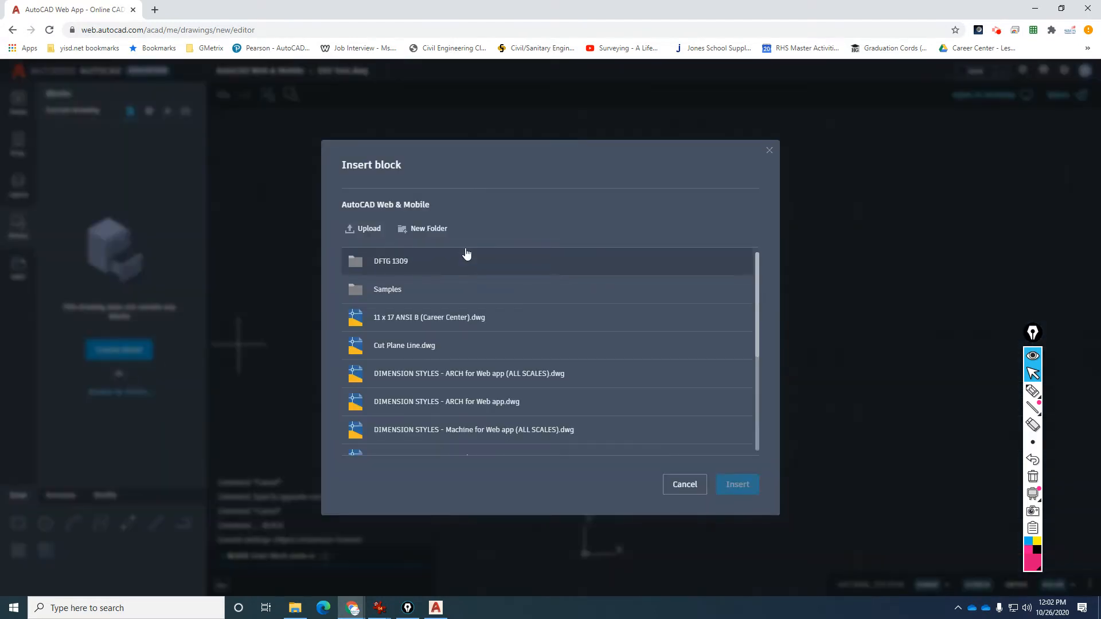
Upload ISO REFERENCE - AutoCAD Web App.dwg from G:\Shared drives\Class Share to the Insert block list.
{"action": "left_click", "coordinate": [422, 229]}
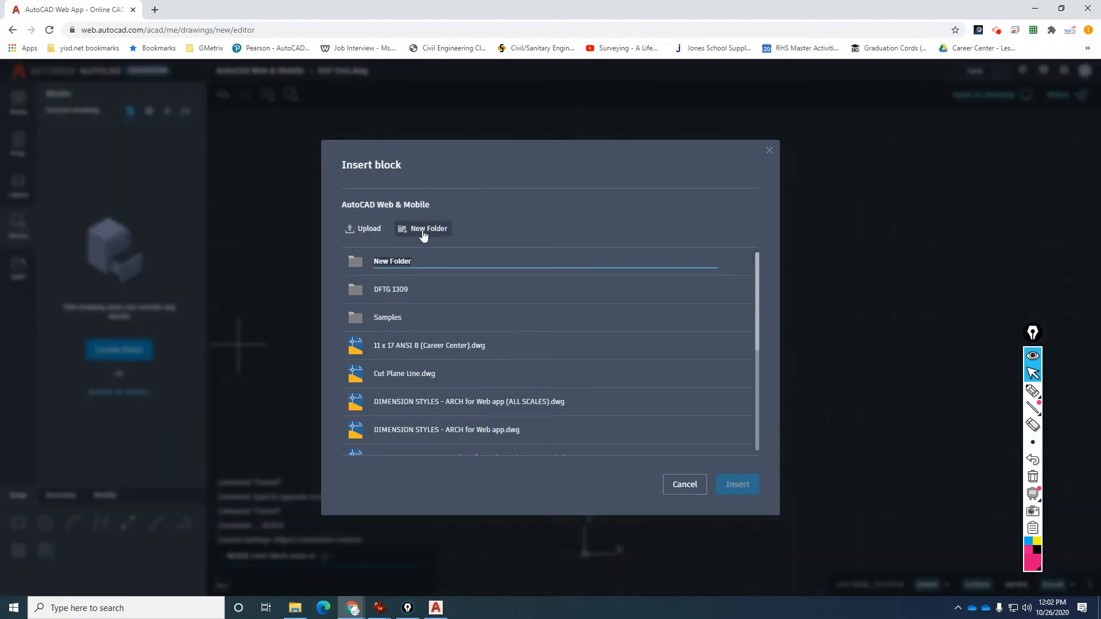
{"action": "left_click", "coordinate": [362, 229]}
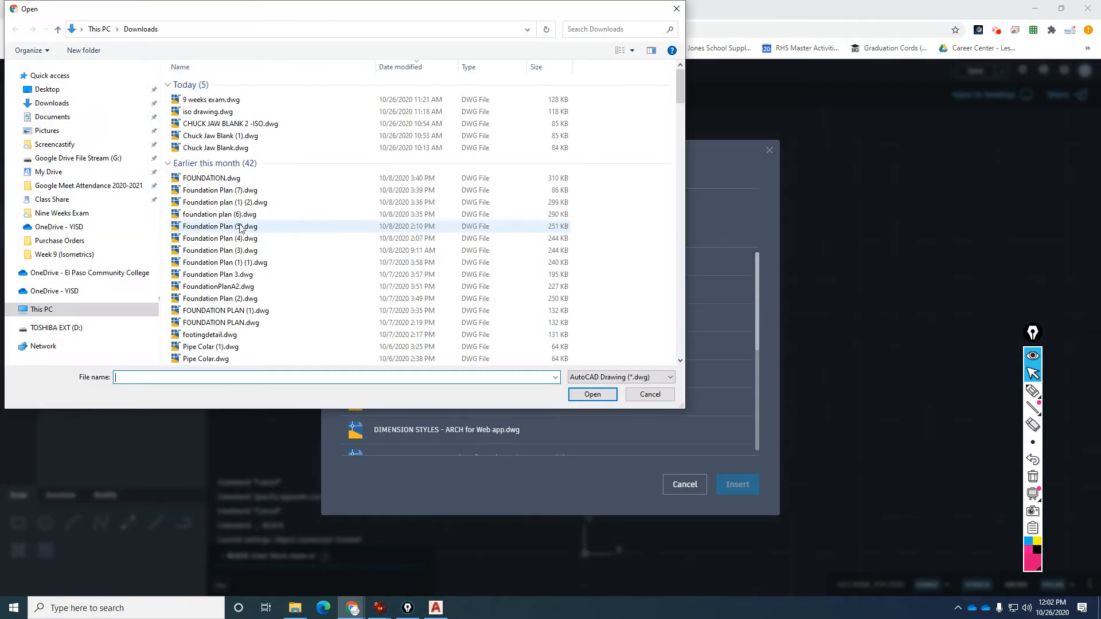
{"action": "left_click", "coordinate": [76, 158]}
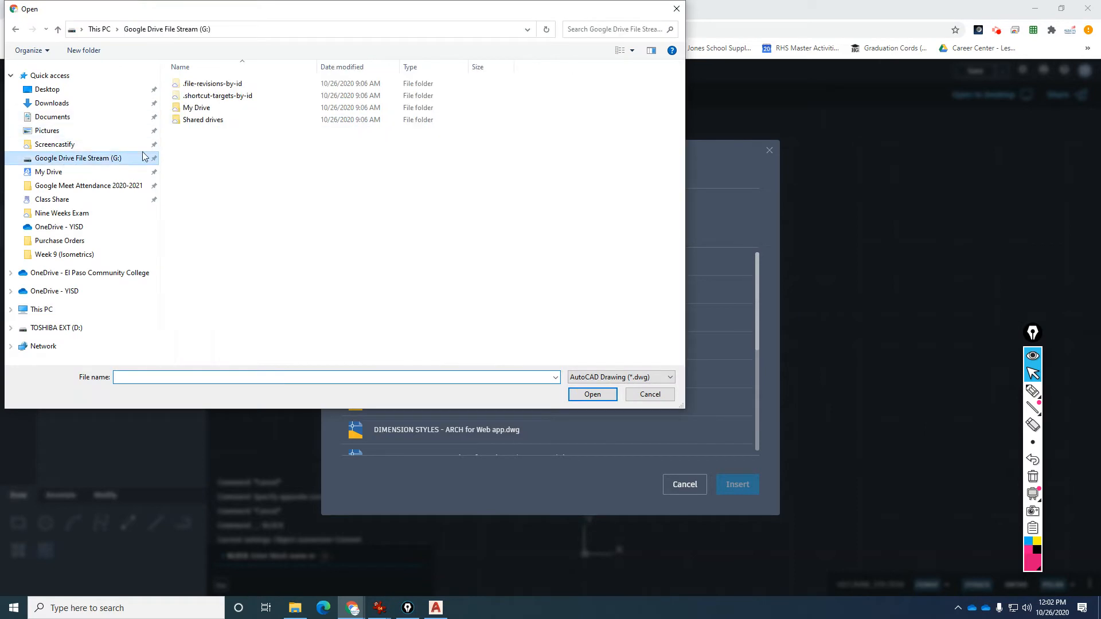
{"action": "double_click", "coordinate": [213, 107]}
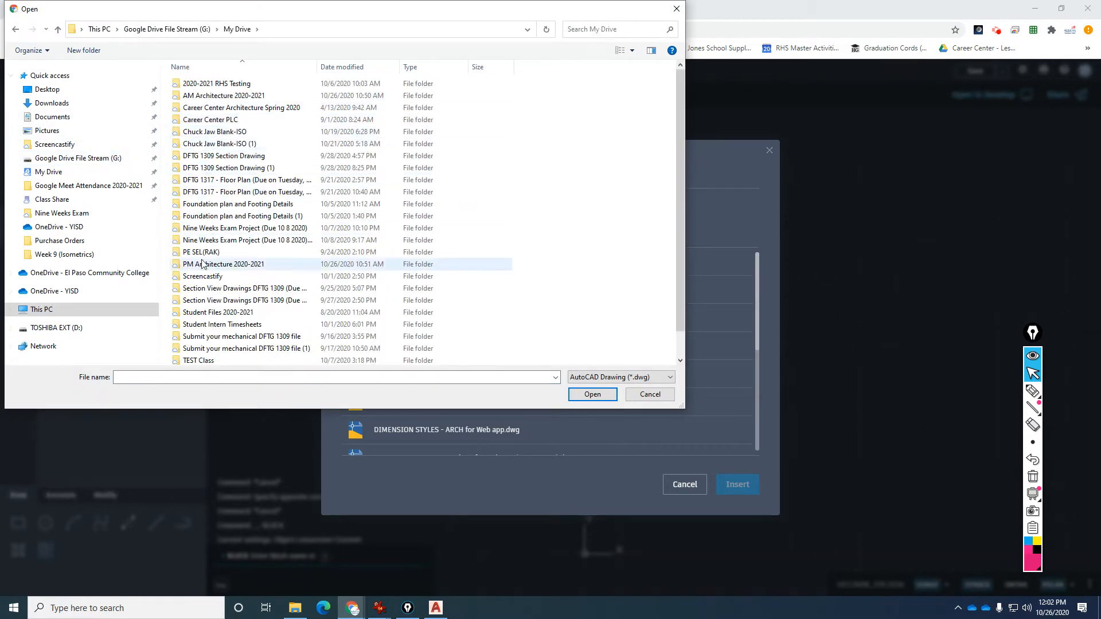
{"action": "scroll", "coordinate": [222, 327], "scroll_direction": "up", "scroll_amount": 1}
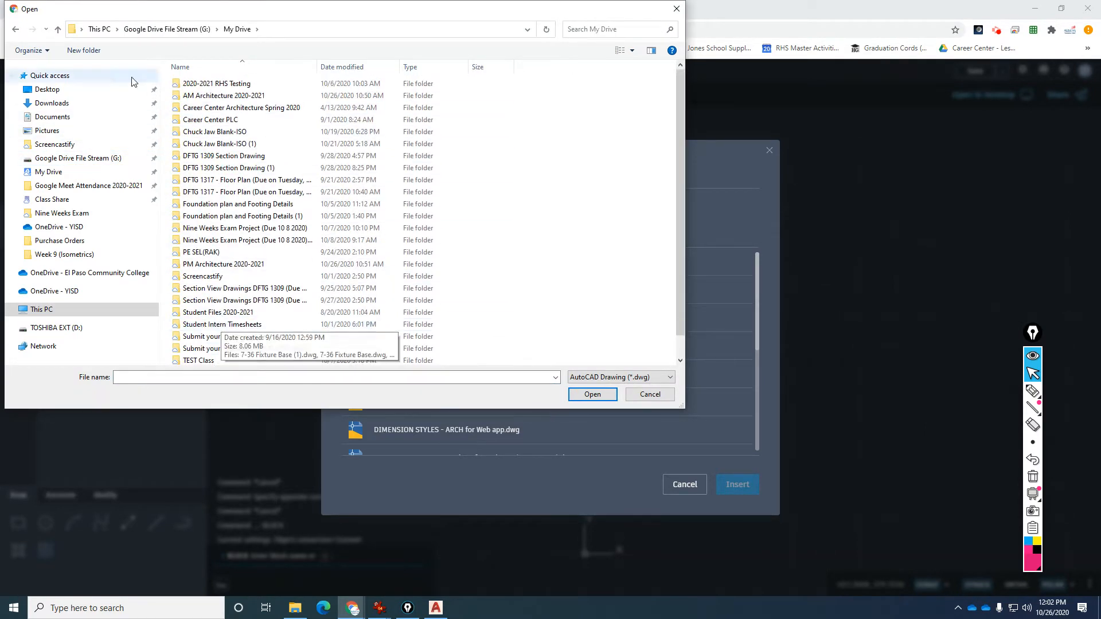
{"action": "left_click", "coordinate": [57, 29]}
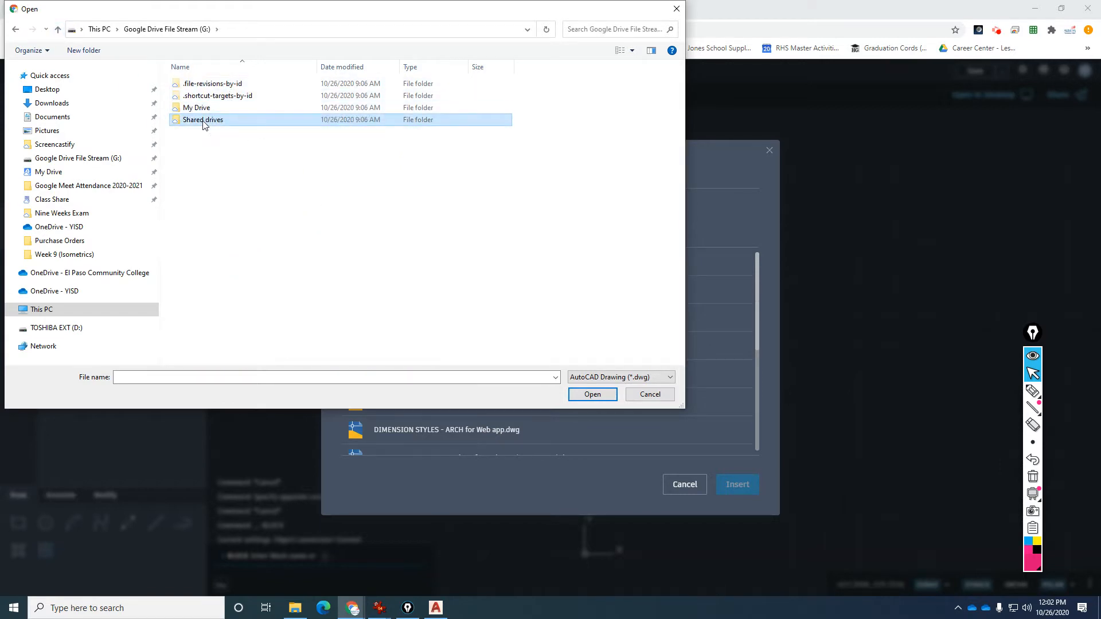
{"action": "double_click", "coordinate": [208, 120]}
{"action": "double_click", "coordinate": [204, 86]}
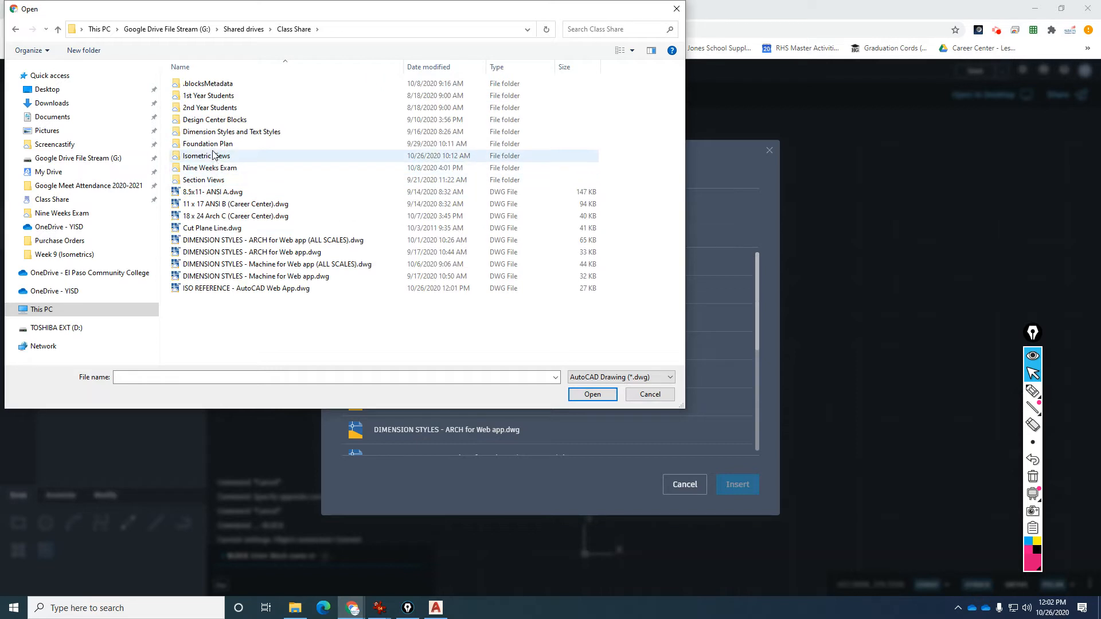
{"action": "left_click", "coordinate": [227, 288]}
{"action": "left_click", "coordinate": [593, 392]}
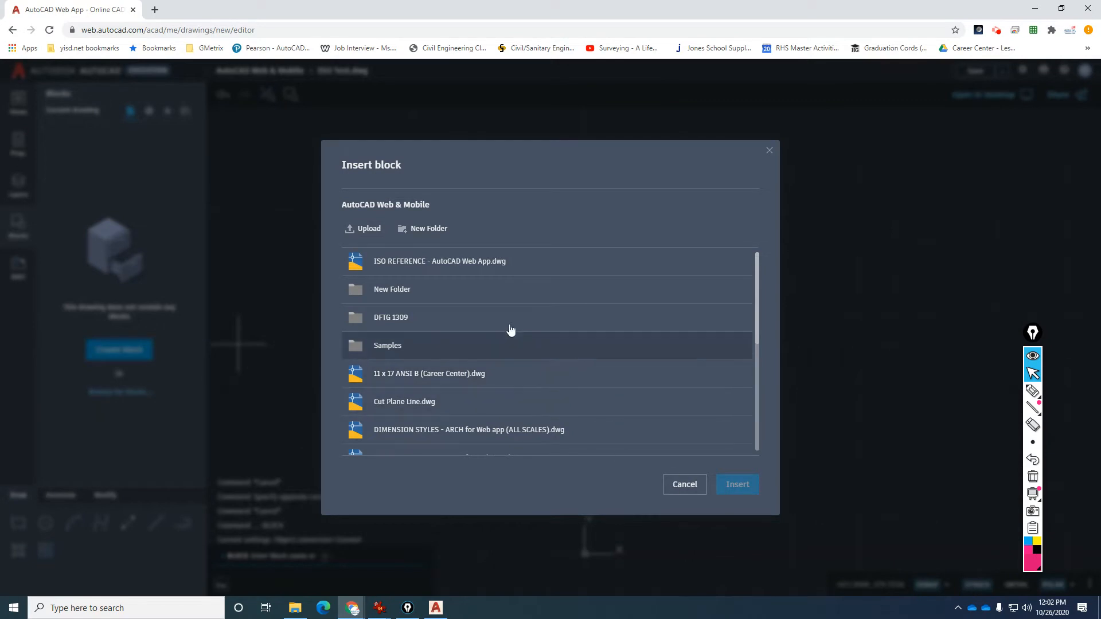
Insert the ISO REFERENCE block at a point in the drawing and zoom in on its three sketches.
{"action": "left_click", "coordinate": [432, 265]}
{"action": "left_click", "coordinate": [738, 484]}
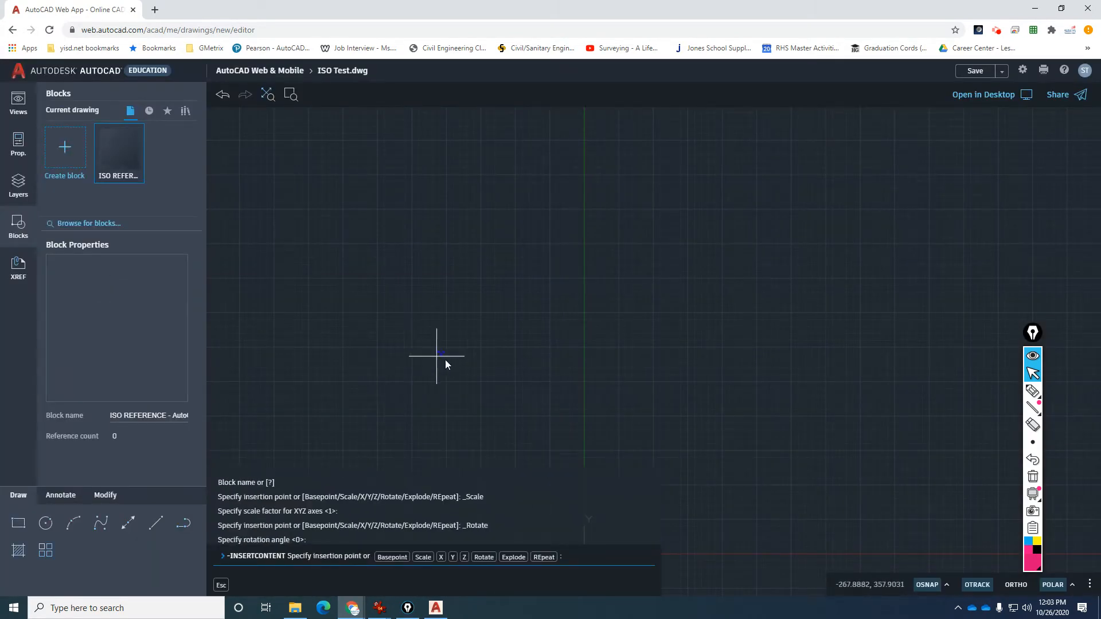
{"action": "scroll", "coordinate": [455, 360], "scroll_direction": "down", "scroll_amount": 2}
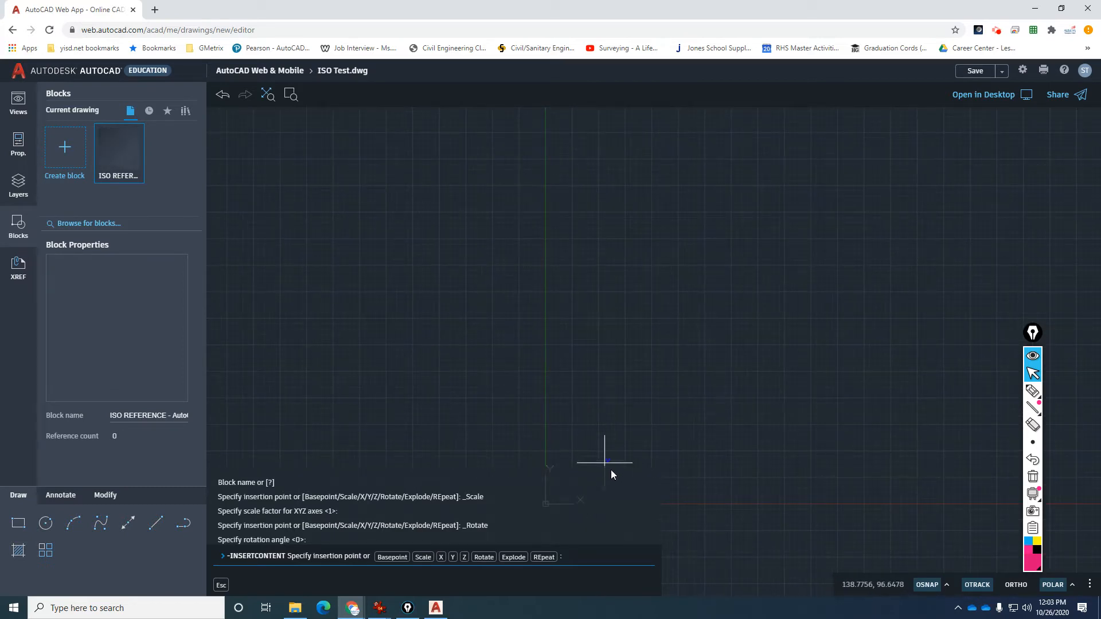
{"action": "left_click", "coordinate": [587, 460]}
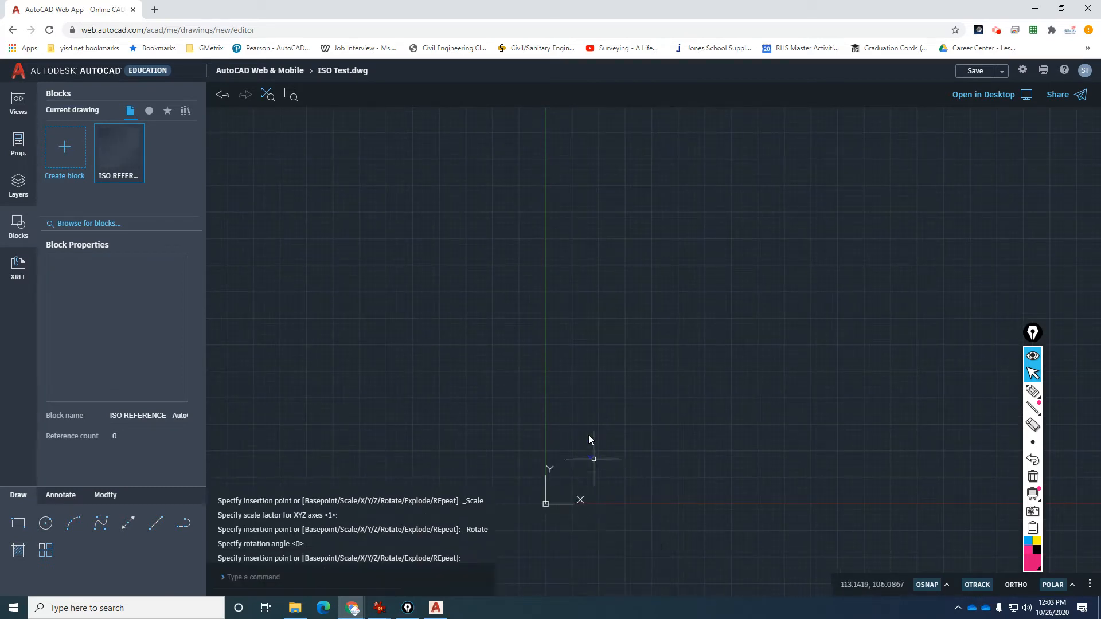
{"action": "scroll", "coordinate": [599, 483], "scroll_direction": "up", "scroll_amount": 5}
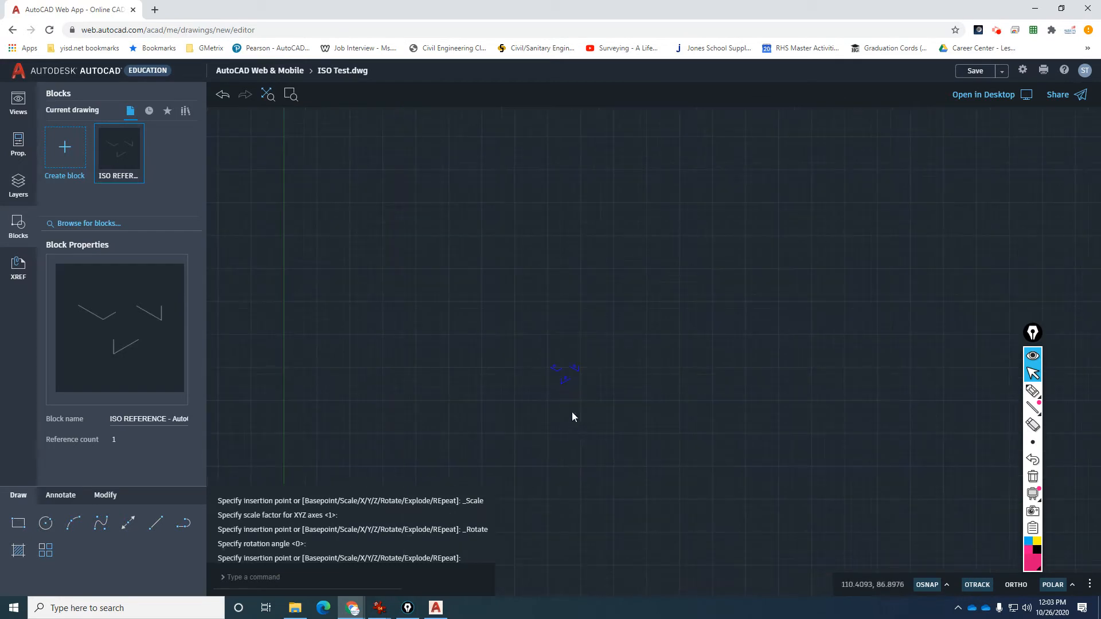
{"action": "scroll", "coordinate": [568, 370], "scroll_direction": "up", "scroll_amount": 5}
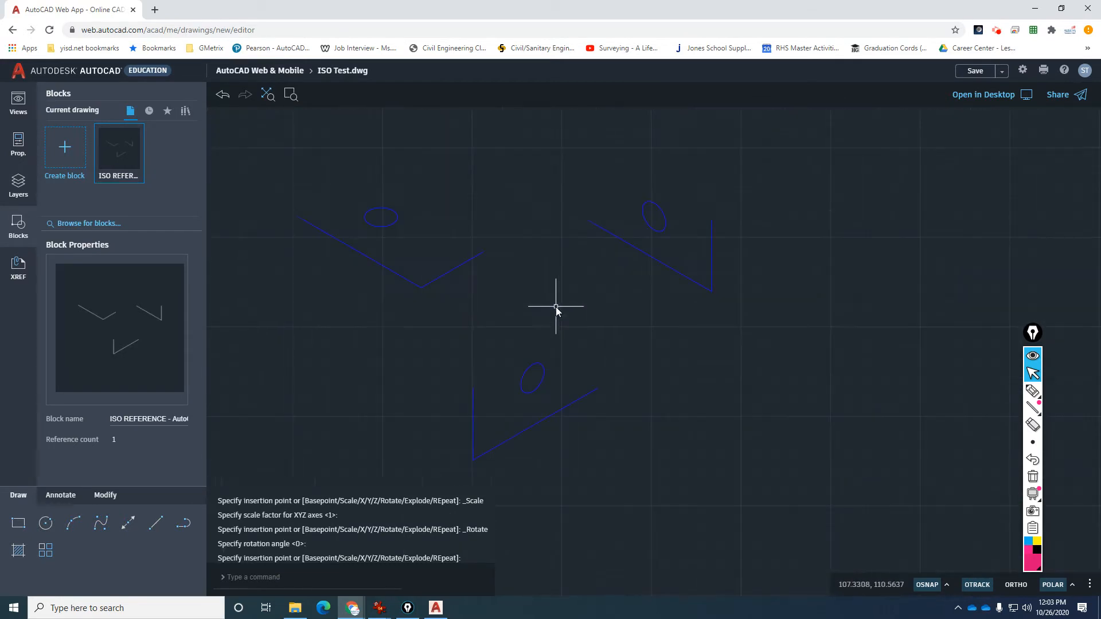
EXPLODE the inserted ISO REFERENCE block into separate lines and ellipses.
{"action": "type", "text": "explode"}
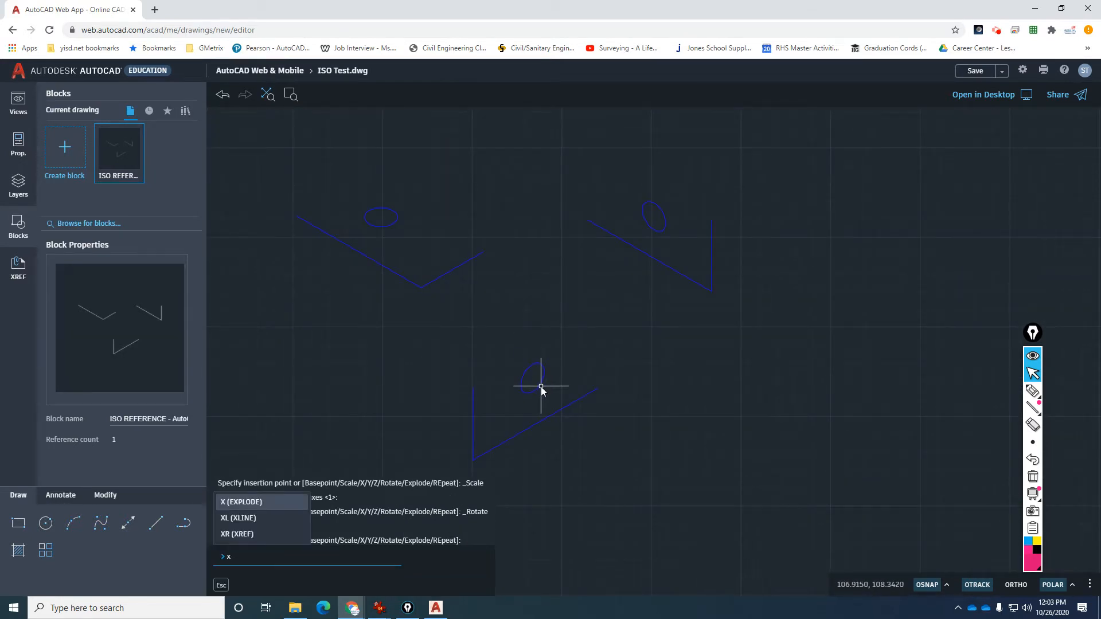
{"action": "key", "text": "Return"}
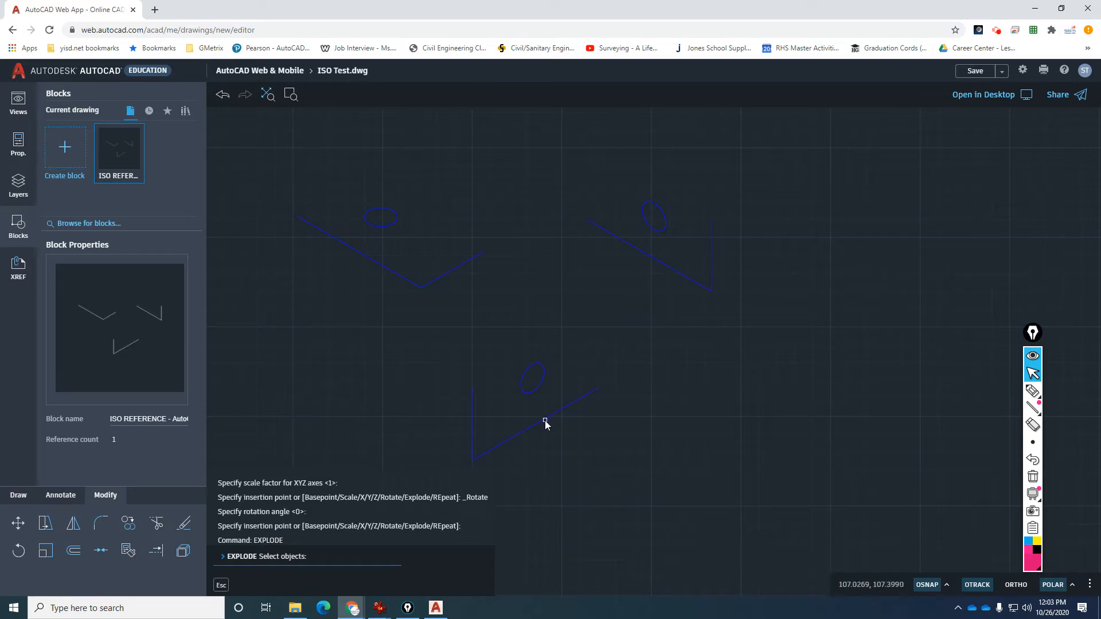
{"action": "left_click", "coordinate": [546, 421]}
{"action": "key", "text": "Return"}
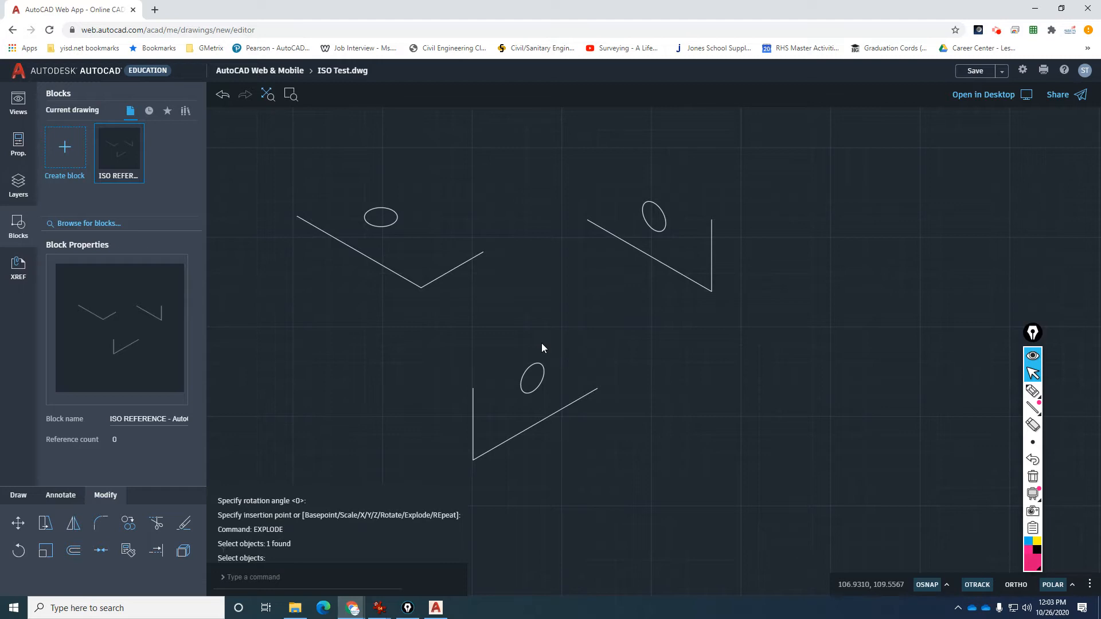
{"action": "scroll", "coordinate": [562, 310], "scroll_direction": "down", "scroll_amount": 4}
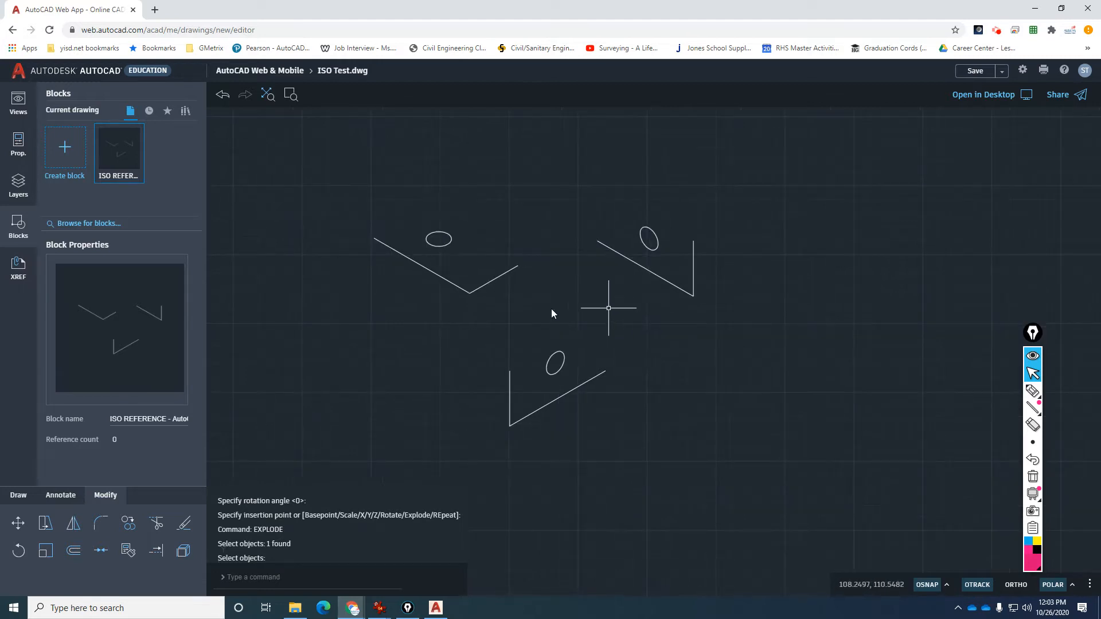
{"action": "scroll", "coordinate": [550, 295], "scroll_direction": "up", "scroll_amount": 1}
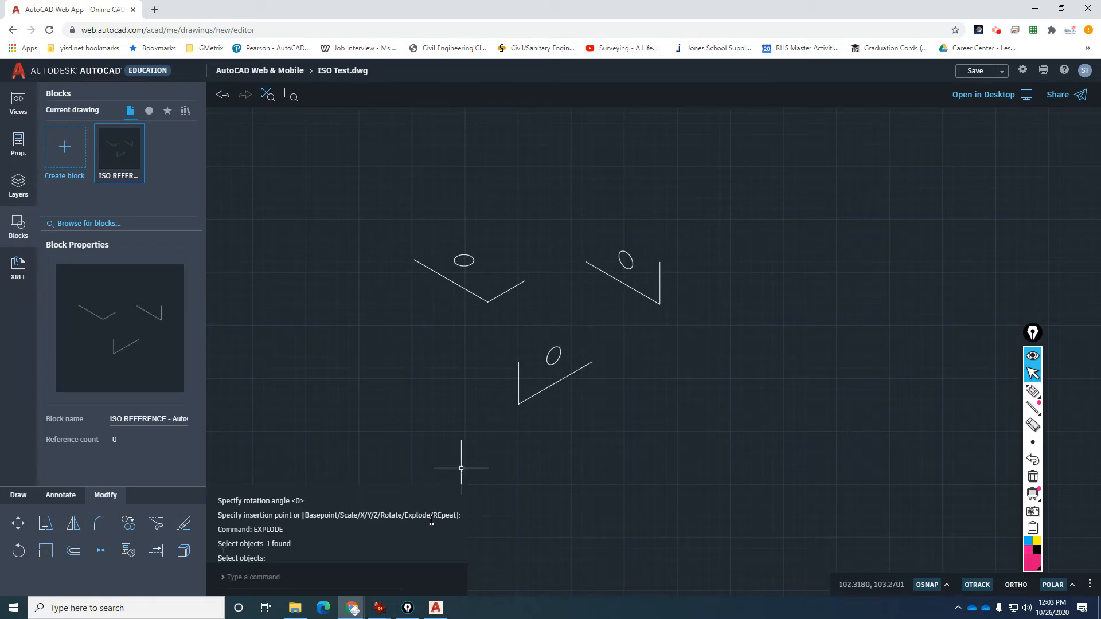
{"action": "left_click", "coordinate": [304, 605]}
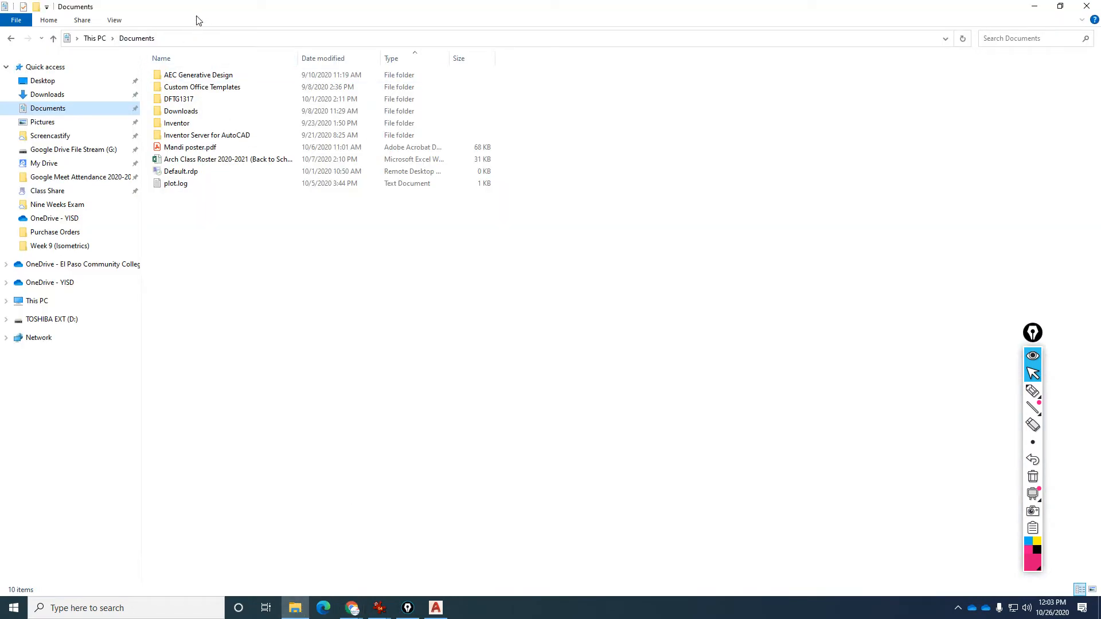
Move the File Explorer window aside to the right edge of the screen.
{"action": "left_click_drag", "start_coordinate": [196, 16], "coordinate": [1099, 72]}
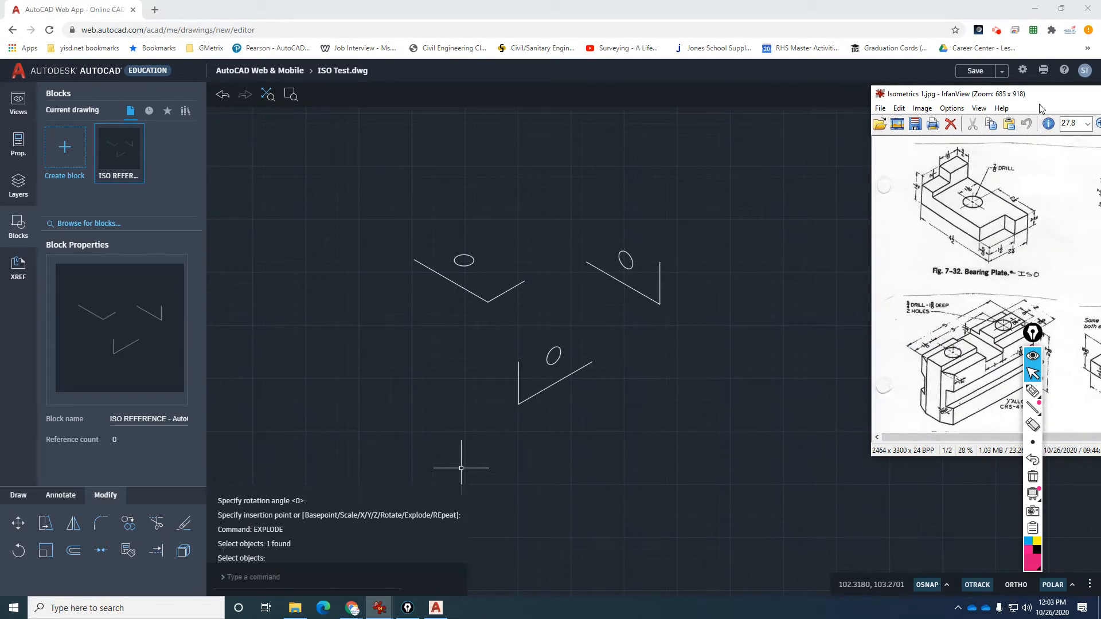
Zoom the Isometrics 1 image in IrfanView so Fig. 7-32 Bearing Plate is readable.
{"action": "left_click_drag", "start_coordinate": [1039, 105], "coordinate": [916, 105]}
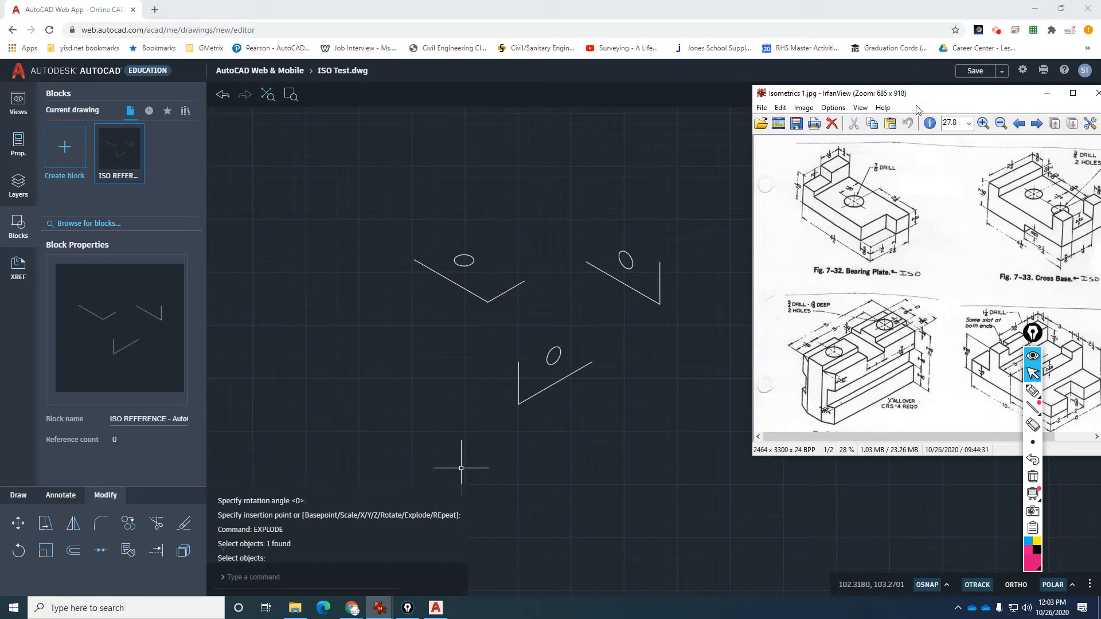
{"action": "left_click", "coordinate": [983, 123]}
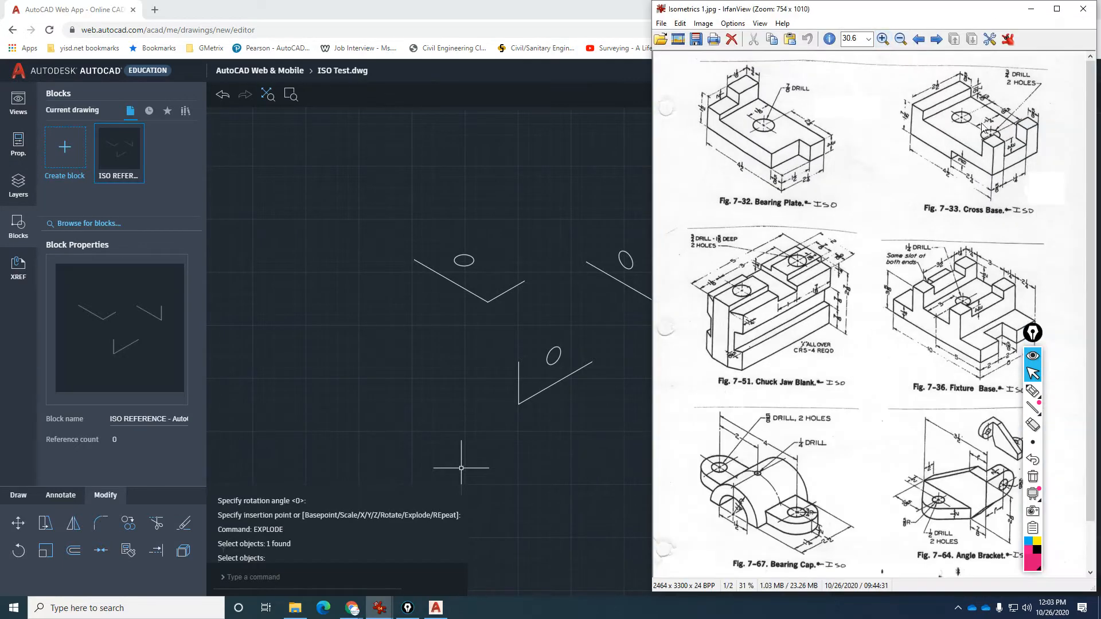
{"action": "left_click", "coordinate": [883, 35]}
{"action": "left_click", "coordinate": [883, 36]}
{"action": "left_click", "coordinate": [660, 261]}
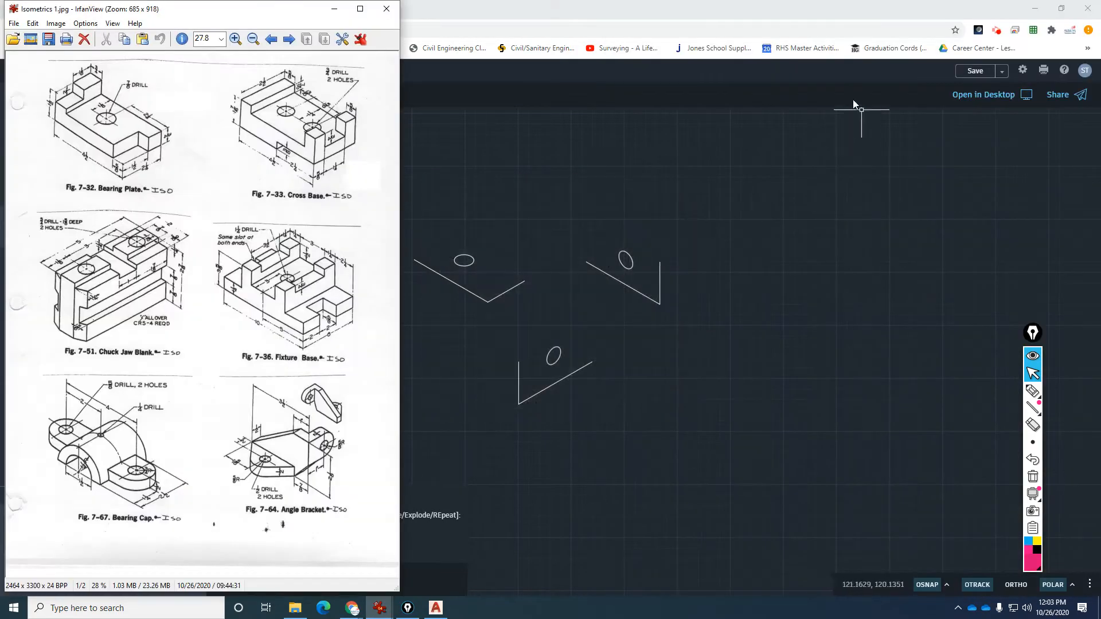
{"action": "left_click", "coordinate": [235, 39]}
{"action": "left_click", "coordinate": [235, 38]}
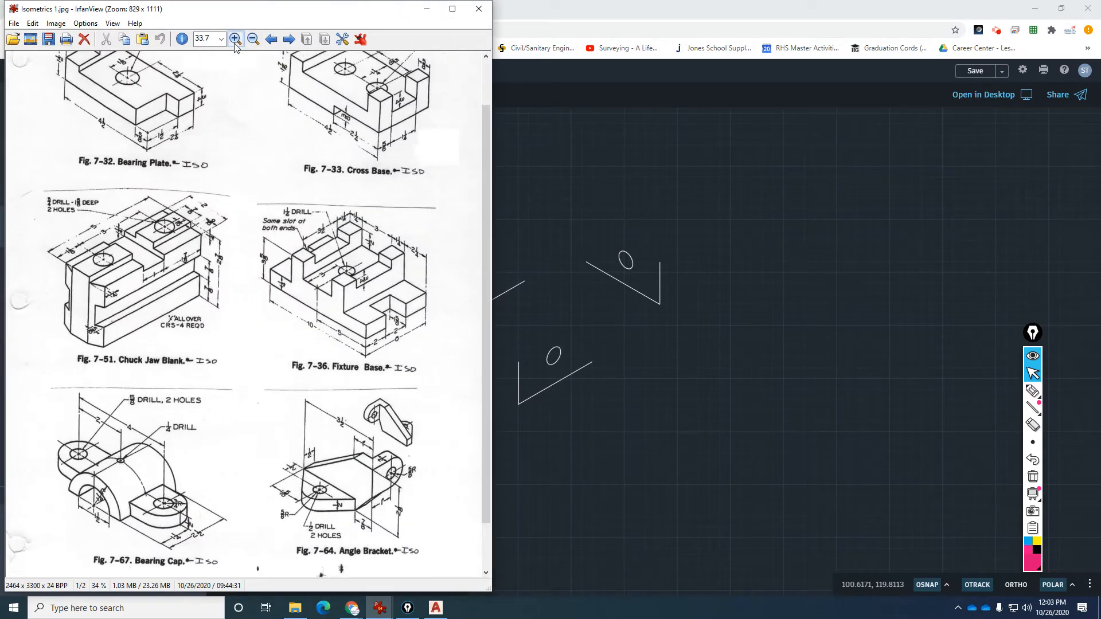
{"action": "left_click", "coordinate": [235, 38]}
{"action": "left_click", "coordinate": [235, 38]}
{"action": "left_click", "coordinate": [234, 38]}
{"action": "left_click", "coordinate": [234, 38]}
Move and shrink the IrfanView window so the AutoCAD drawing stays visible beside it.
{"action": "left_click_drag", "start_coordinate": [348, 14], "coordinate": [560, 144]}
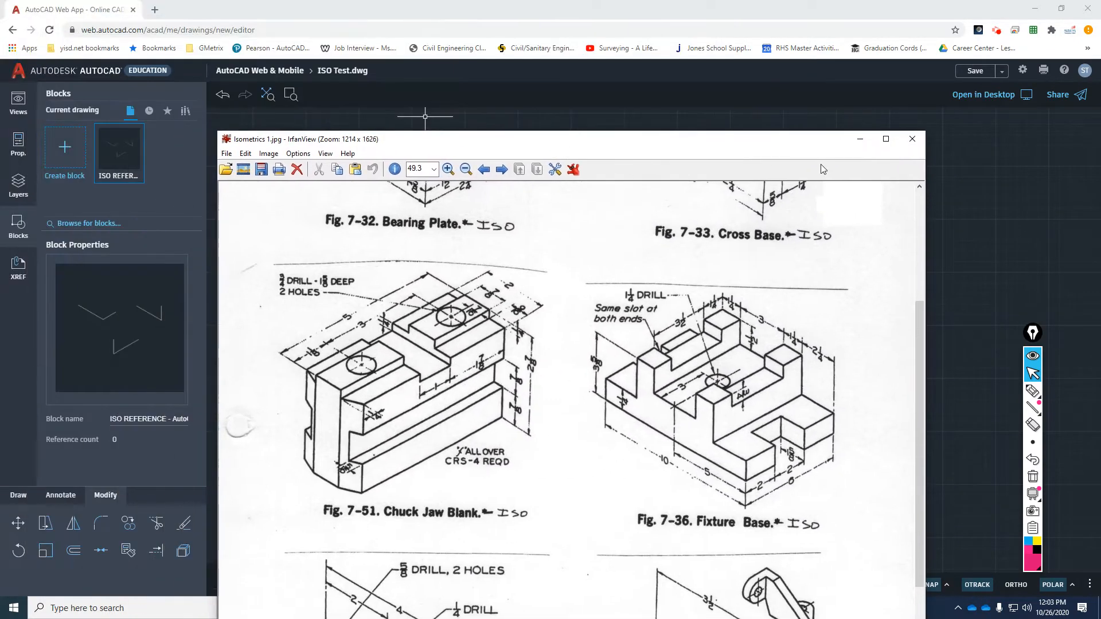
{"action": "left_click_drag", "start_coordinate": [922, 382], "coordinate": [923, 271]}
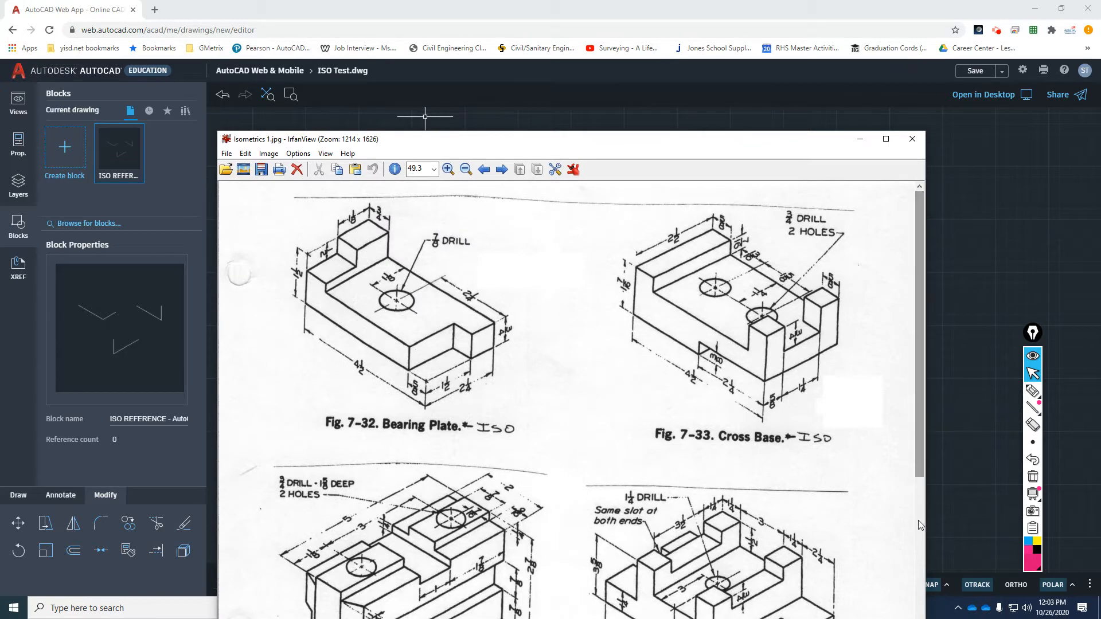
{"action": "left_click_drag", "start_coordinate": [924, 132], "coordinate": [687, 327]}
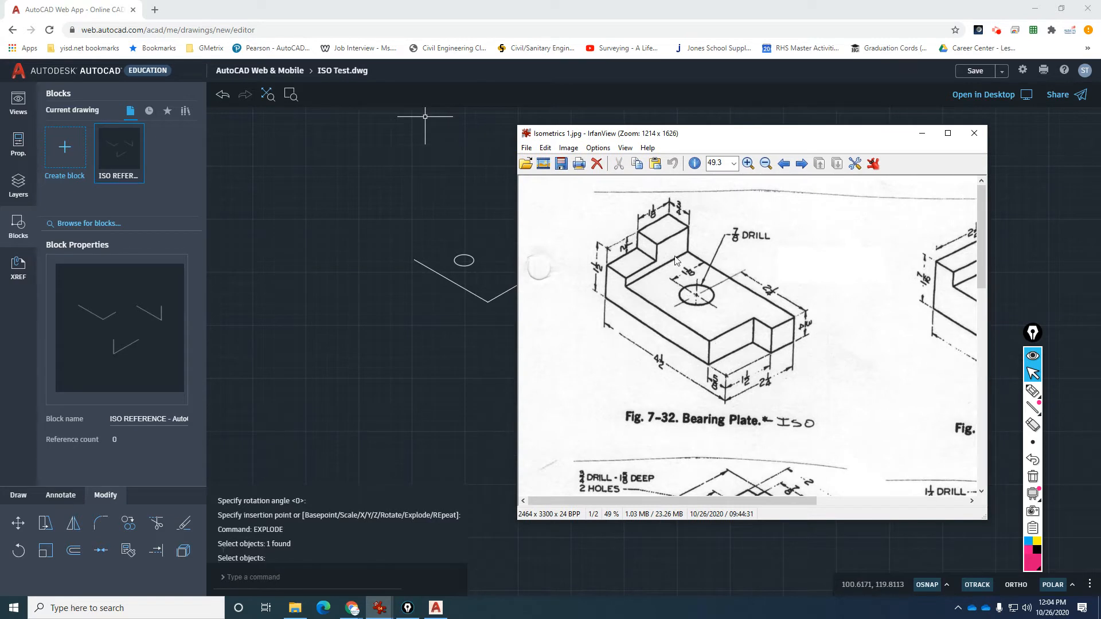
Hide the reference image and inspect the sloped lines of the top reference sketch.
{"action": "left_click", "coordinate": [921, 133]}
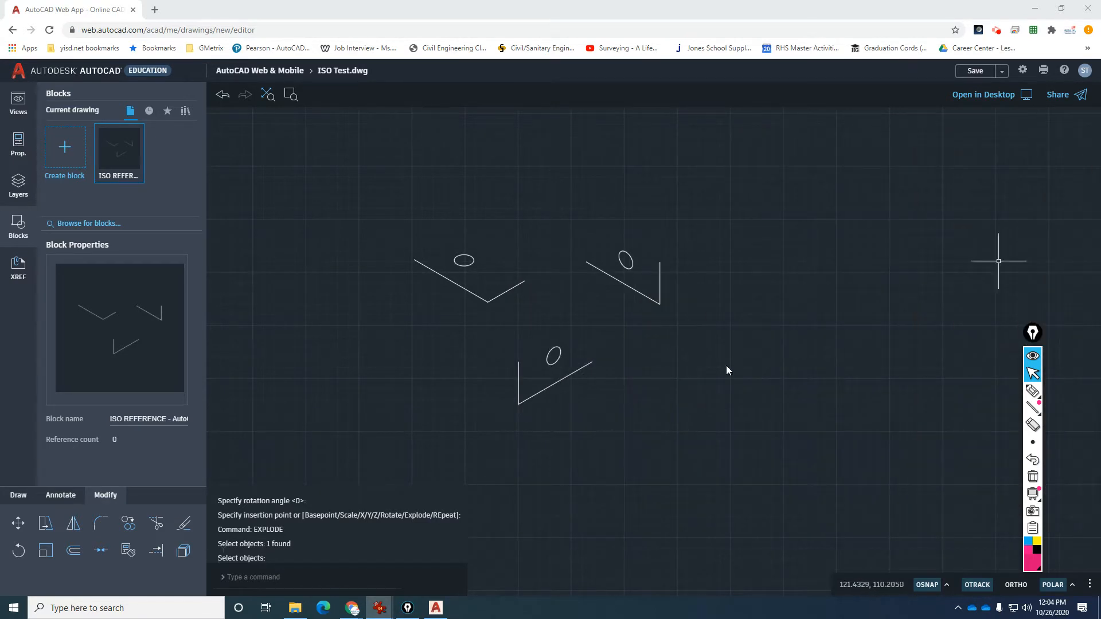
{"action": "scroll", "coordinate": [451, 292], "scroll_direction": "up", "scroll_amount": 3}
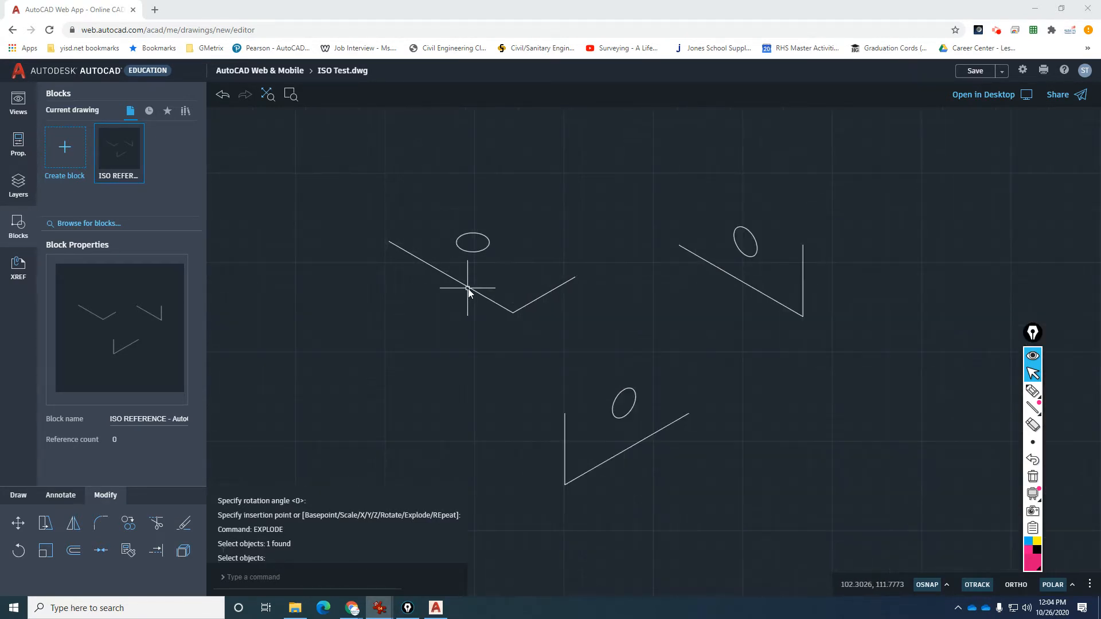
{"action": "left_click", "coordinate": [469, 287]}
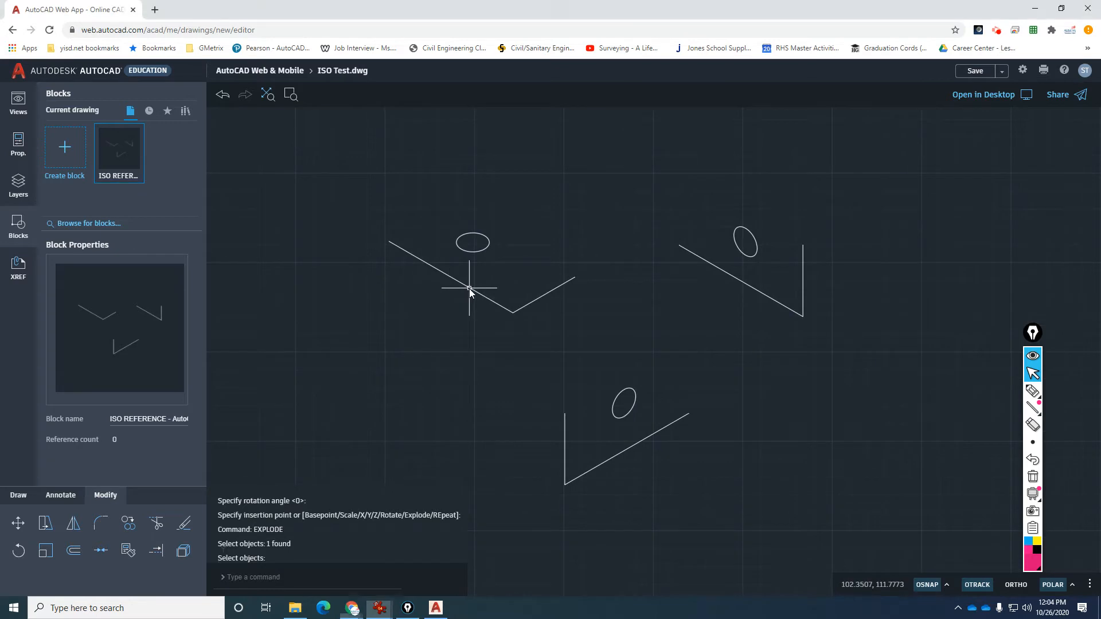
{"action": "left_click", "coordinate": [389, 241]}
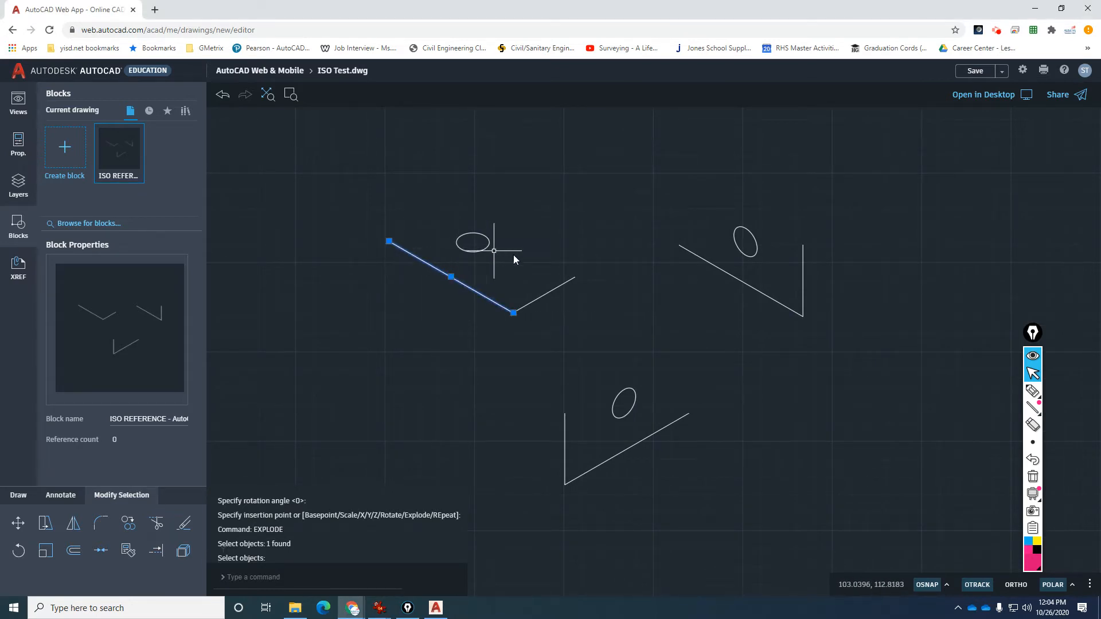
{"action": "left_click", "coordinate": [559, 288]}
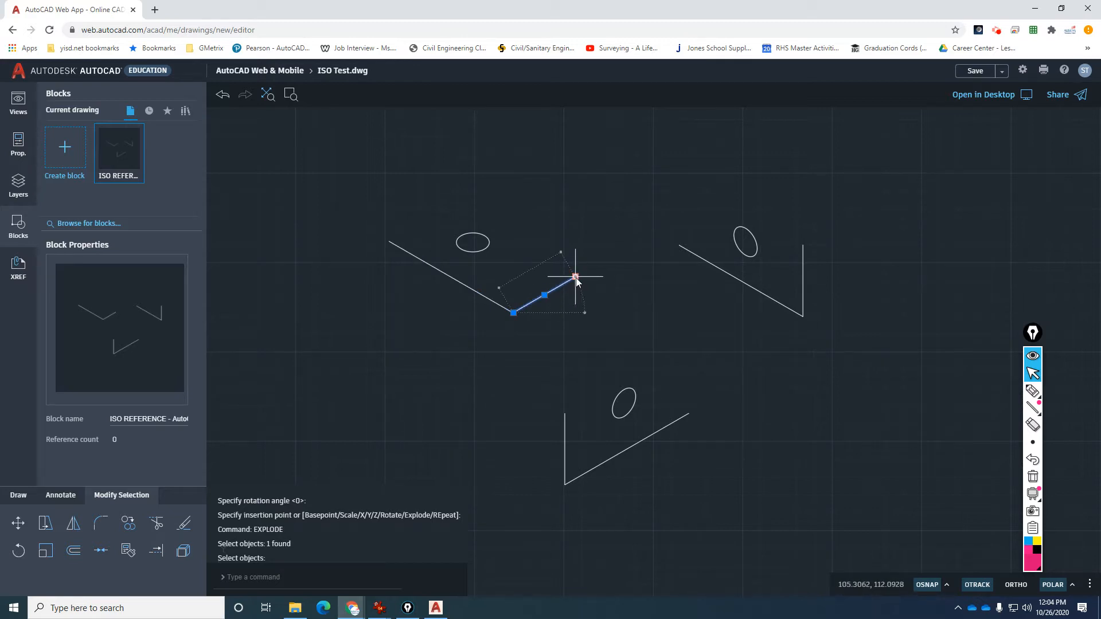
{"action": "key", "text": "Escape"}
{"action": "scroll", "coordinate": [569, 318], "scroll_direction": "down", "scroll_amount": 1}
{"action": "scroll", "coordinate": [518, 312], "scroll_direction": "up", "scroll_amount": 2}
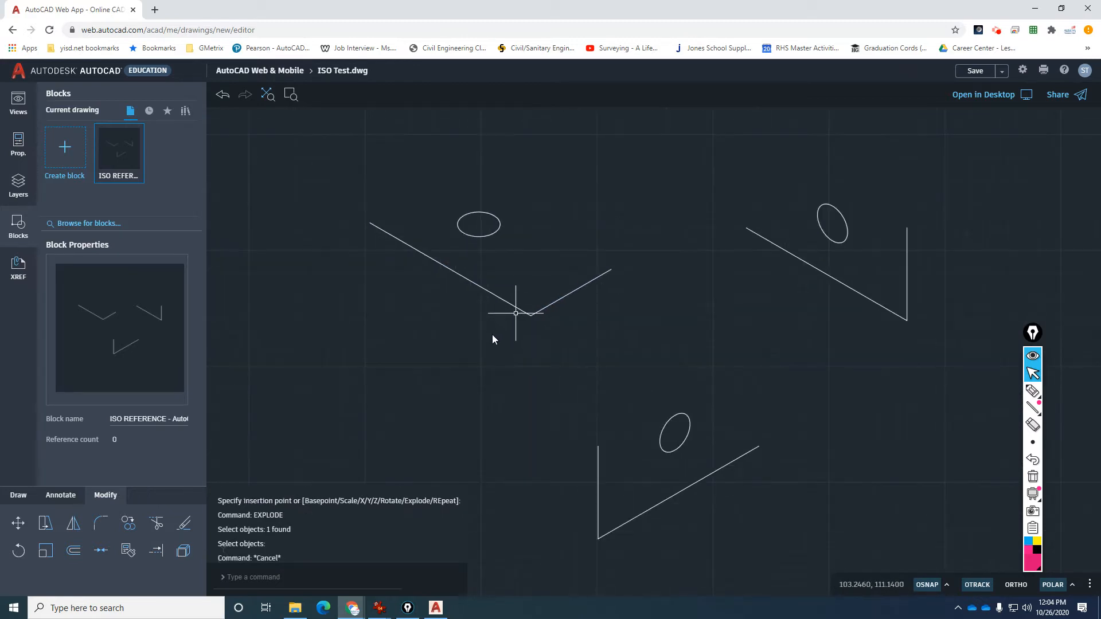
{"action": "scroll", "coordinate": [492, 335], "scroll_direction": "down", "scroll_amount": 3}
Start COPY and select the long left sloped line of the first reference view.
{"action": "type", "text": "co"}
{"action": "key", "text": "Return"}
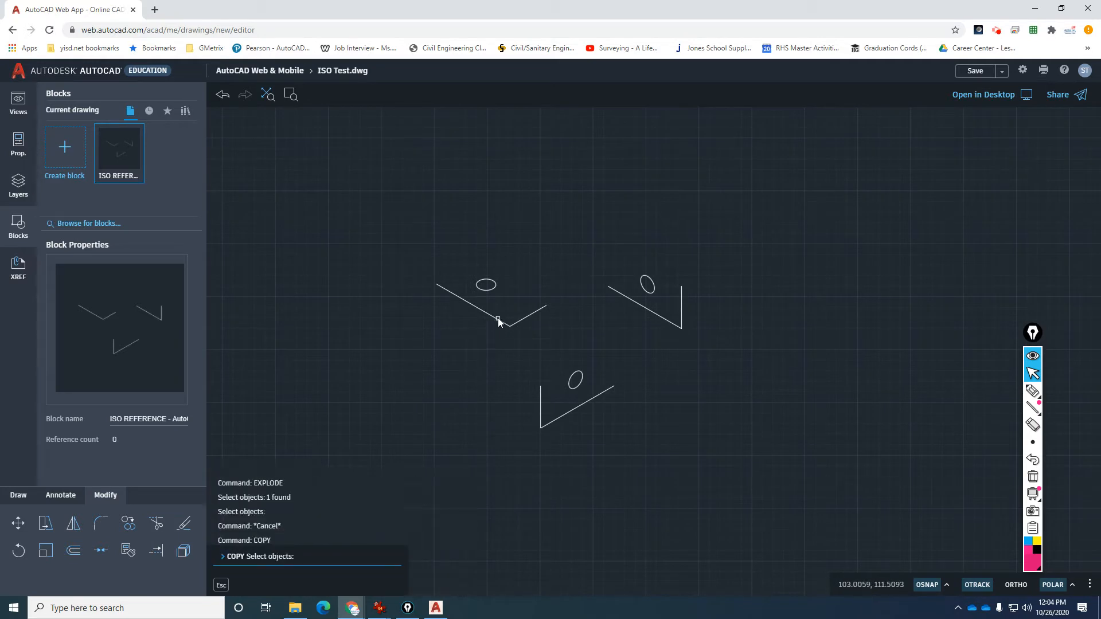
{"action": "left_click", "coordinate": [498, 319]}
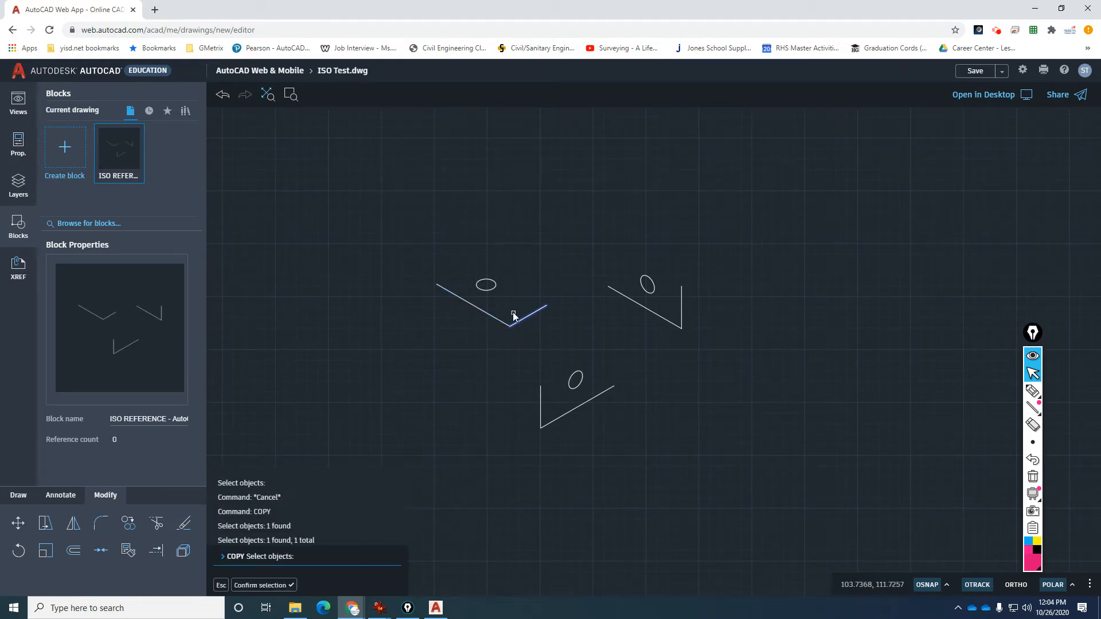
{"action": "key", "text": "Return"}
{"action": "key", "text": "Escape"}
{"action": "type", "text": "co"}
{"action": "key", "text": "Return"}
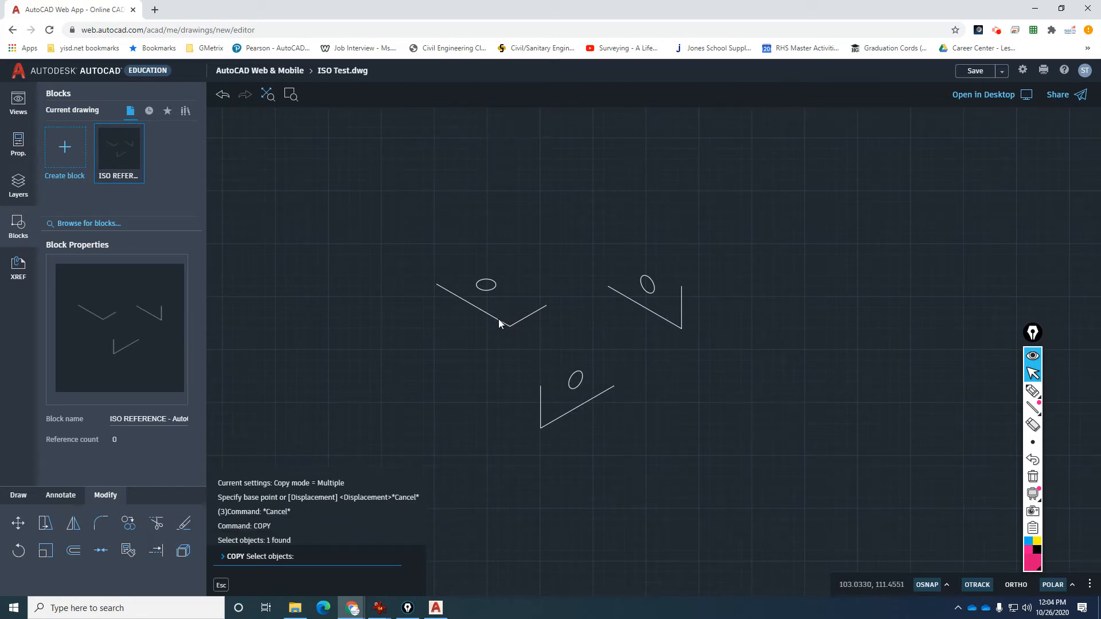
{"action": "left_click", "coordinate": [500, 321]}
{"action": "left_click", "coordinate": [520, 319]}
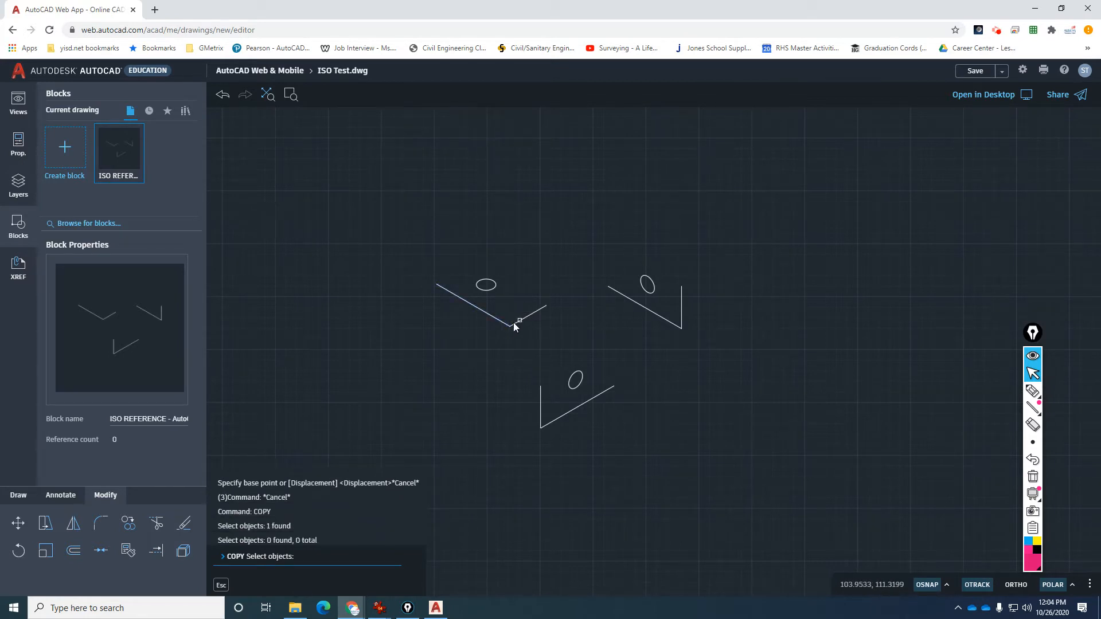
{"action": "left_click", "coordinate": [507, 325]}
{"action": "left_click", "coordinate": [518, 322]}
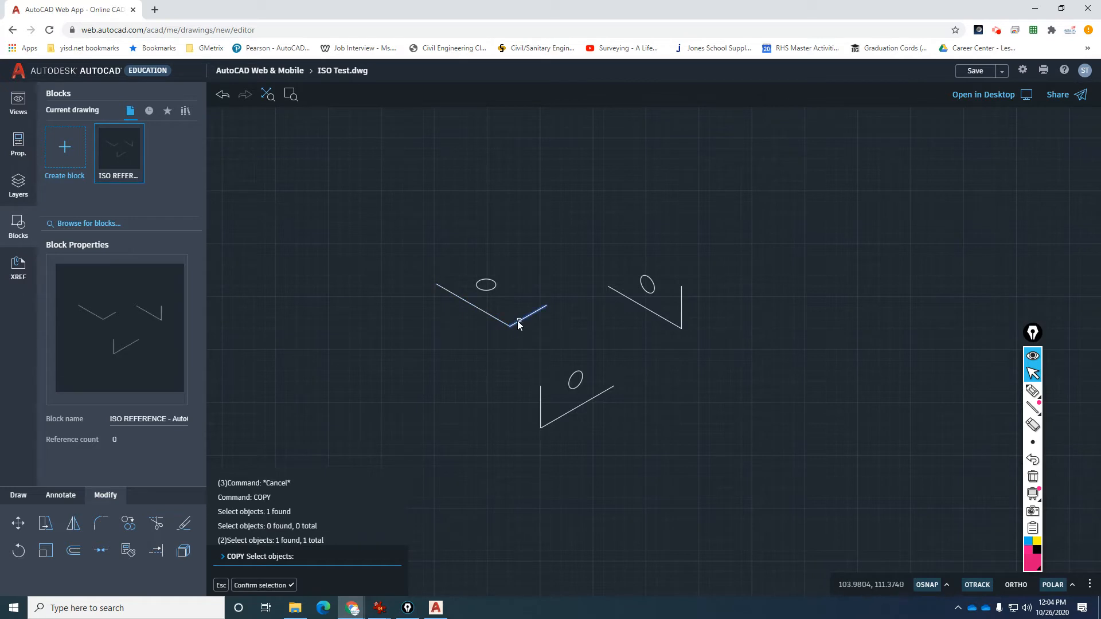
{"action": "left_click", "coordinate": [502, 326]}
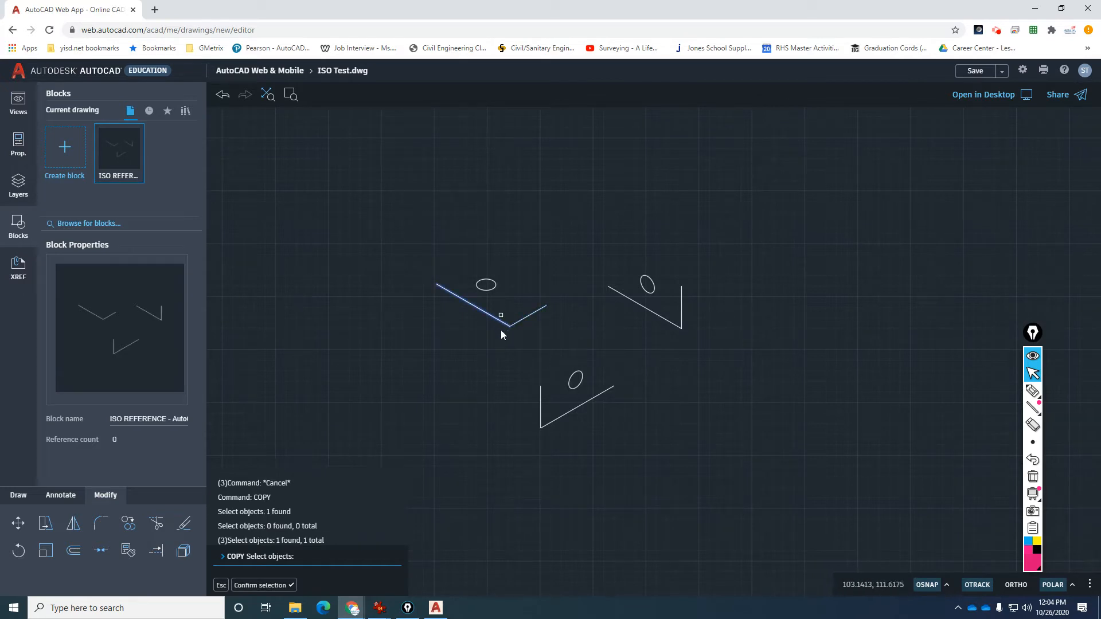
{"action": "key", "text": "Return"}
Place the copied sloped line in the clear space above the three views.
{"action": "left_click", "coordinate": [519, 333]}
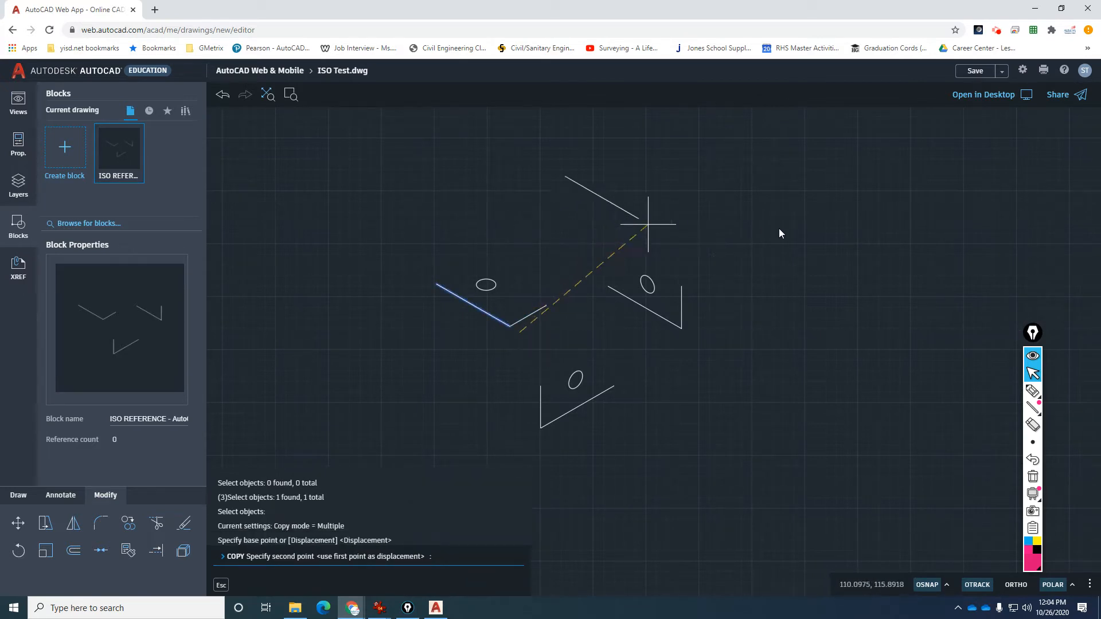
{"action": "left_click", "coordinate": [563, 200]}
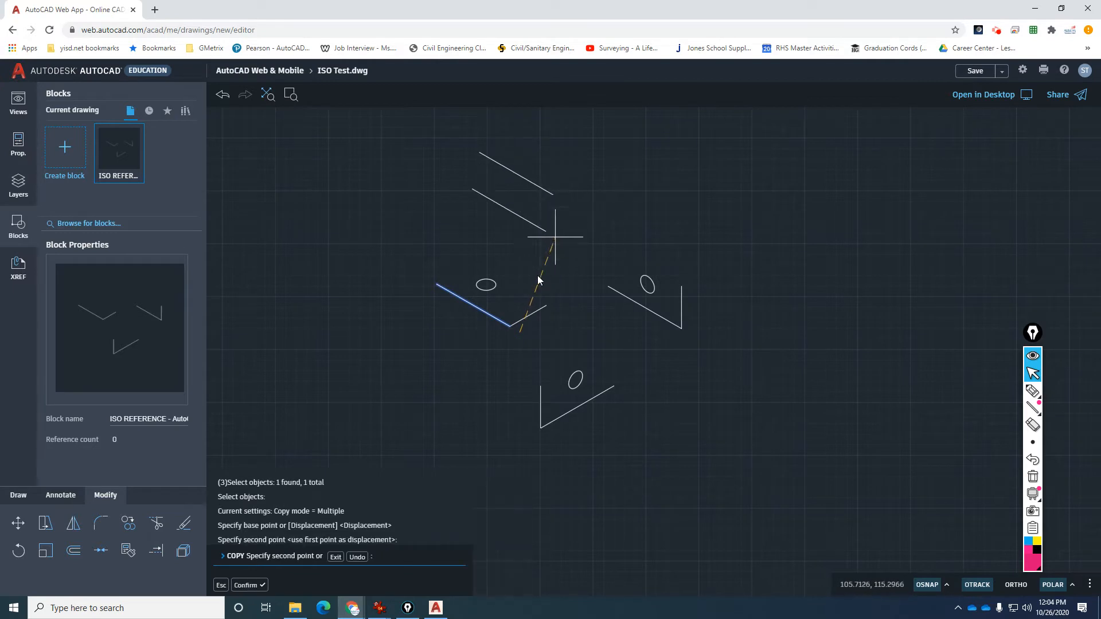
{"action": "key", "text": "Escape"}
{"action": "scroll", "coordinate": [539, 222], "scroll_direction": "down", "scroll_amount": 2}
{"action": "scroll", "coordinate": [542, 209], "scroll_direction": "up", "scroll_amount": 4}
Check the copied sloped line's length and angle in Properties (4 units at 150°).
{"action": "type", "text": "c"}
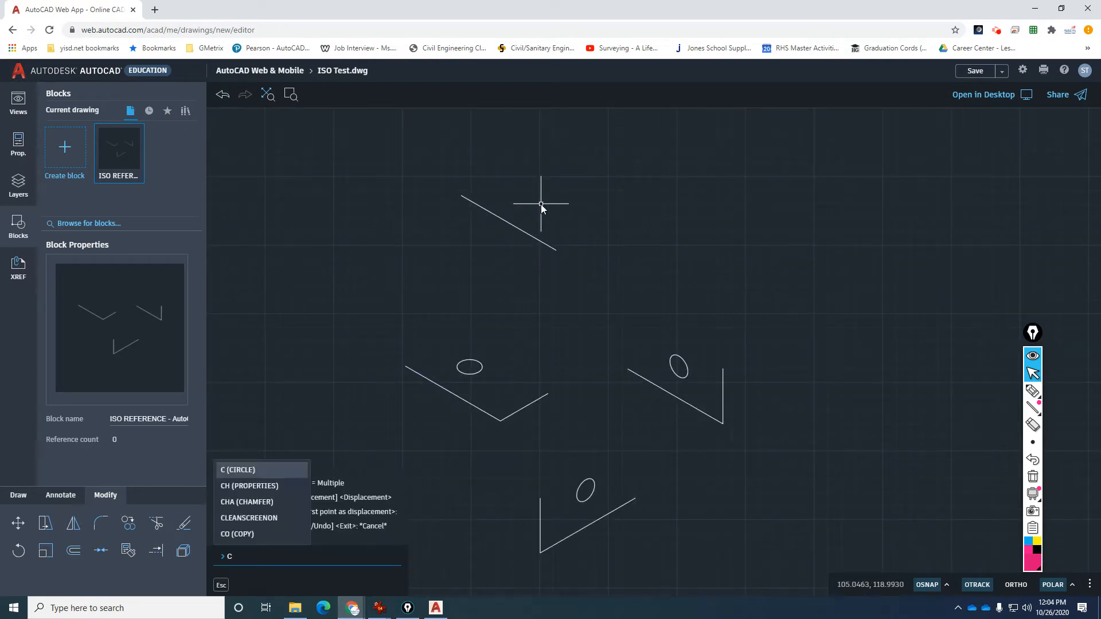
{"action": "key", "text": "Return"}
{"action": "key", "text": "Escape"}
{"action": "key", "text": "Escape"}
{"action": "key", "text": "Escape"}
{"action": "key", "text": "Escape"}
{"action": "left_click", "coordinate": [535, 243]}
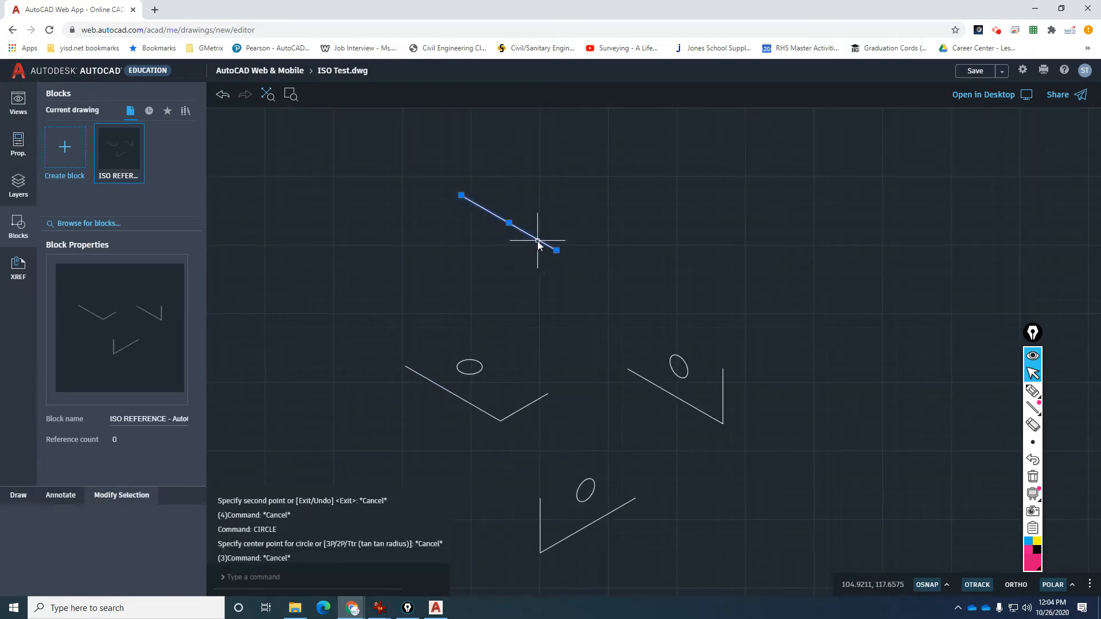
{"action": "left_click", "coordinate": [19, 141]}
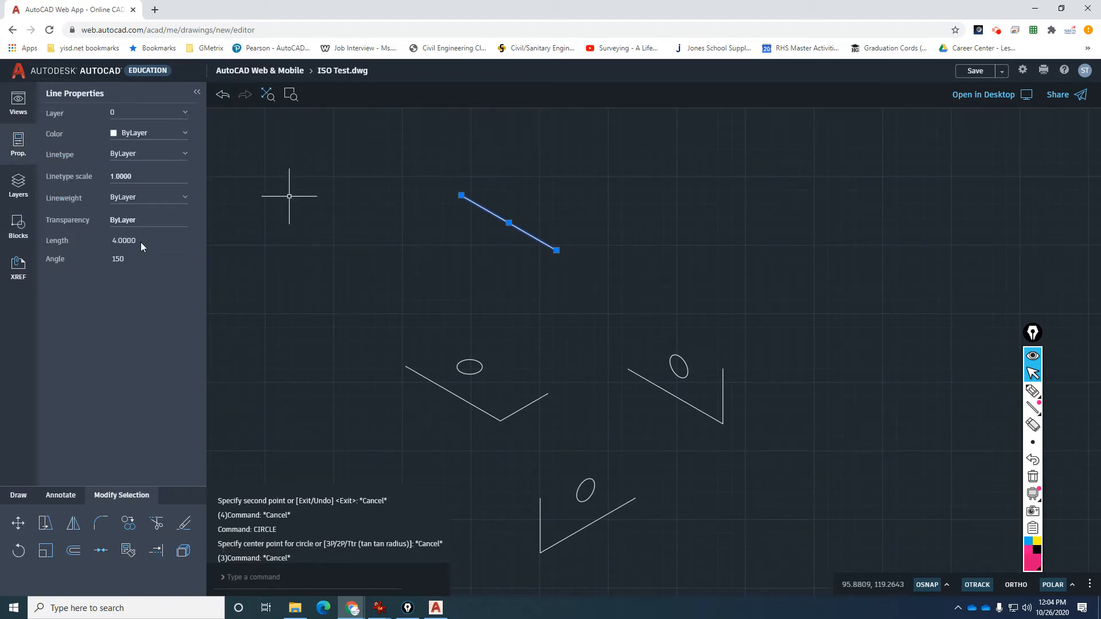
{"action": "key", "text": "Escape"}
Draw a radius 4.5 guide circle centred on the line's lower end.
{"action": "type", "text": "c"}
{"action": "key", "text": "Return"}
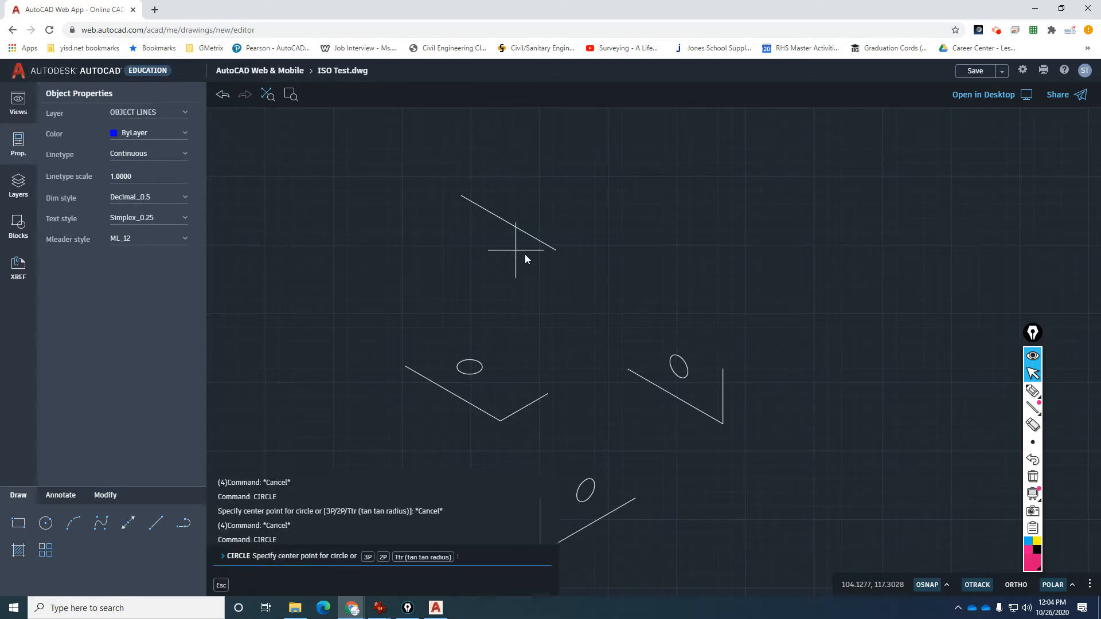
{"action": "left_click", "coordinate": [556, 251]}
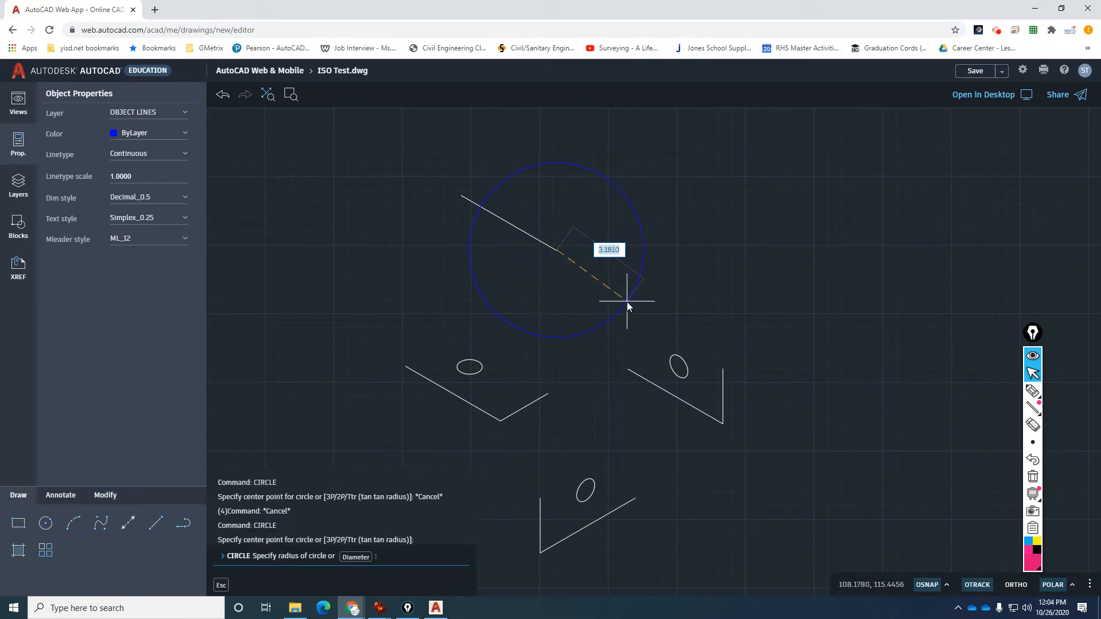
{"action": "type", "text": "4.5"}
{"action": "key", "text": "Return"}
Extend the sloped line to the circle, erase the circle, and verify the 4.5 length.
{"action": "type", "text": "ex"}
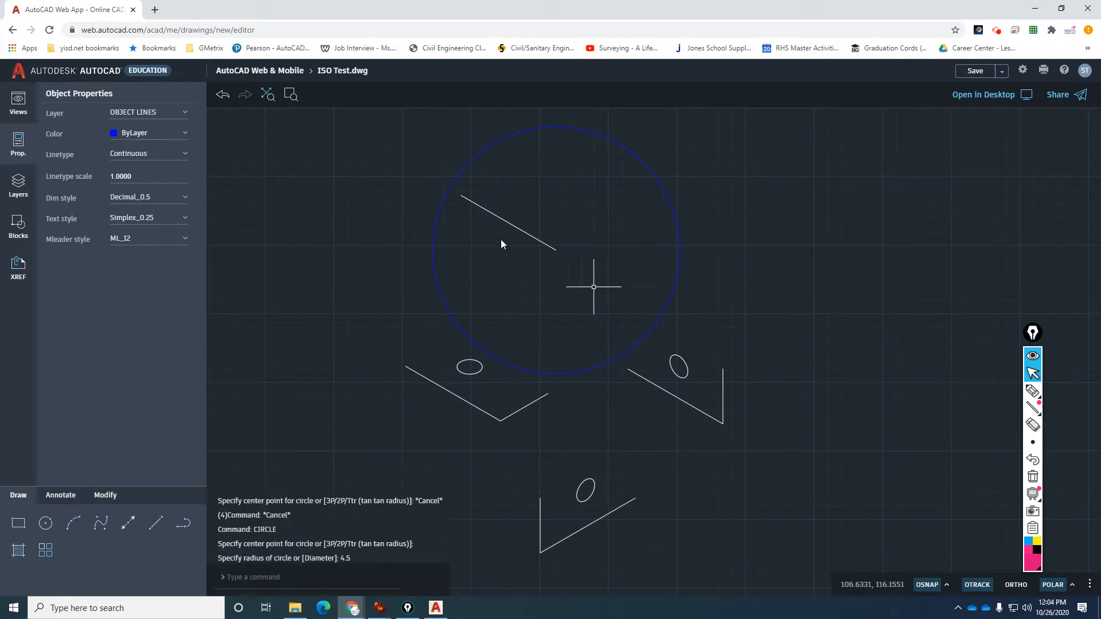
{"action": "key", "text": "Return"}
{"action": "left_click", "coordinate": [462, 196]}
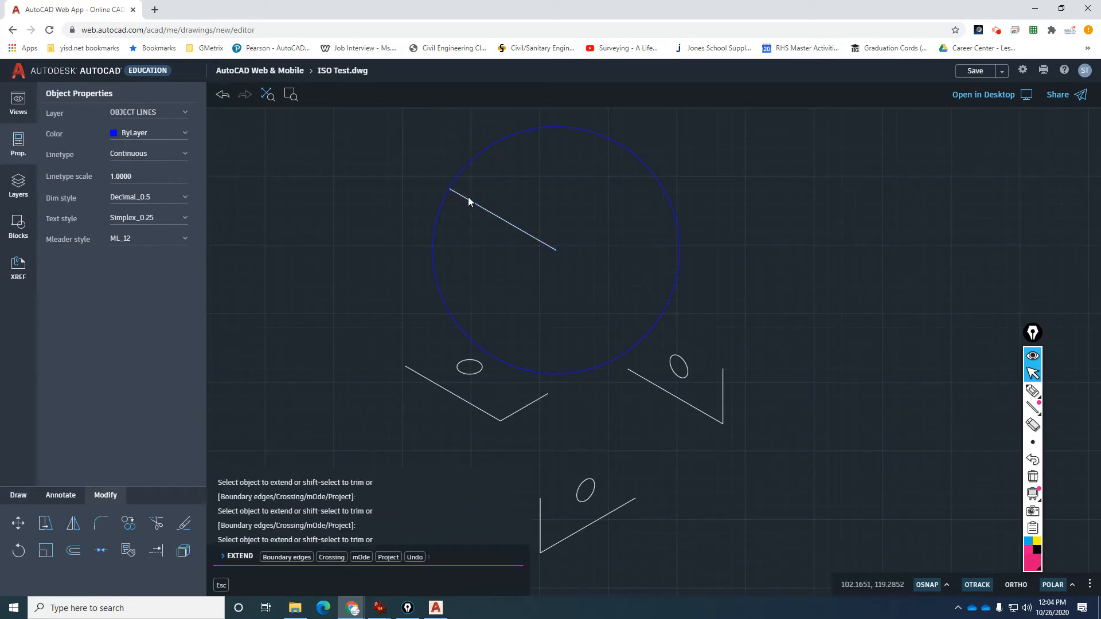
{"action": "key", "text": "Return"}
{"action": "left_click", "coordinate": [465, 170]}
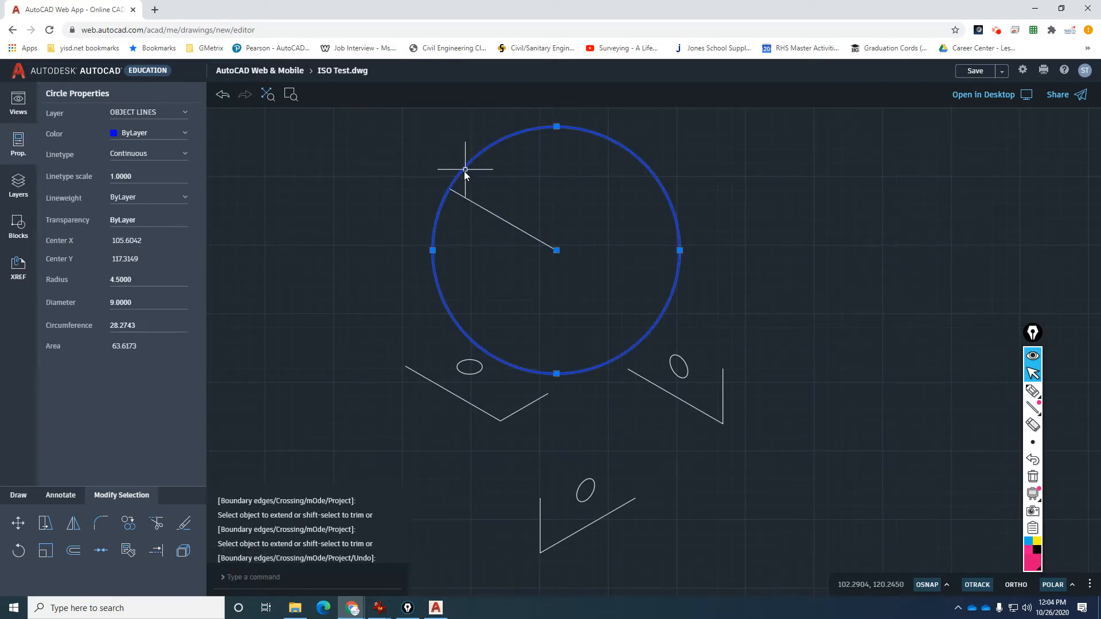
{"action": "key", "text": "Delete"}
{"action": "left_click", "coordinate": [466, 200]}
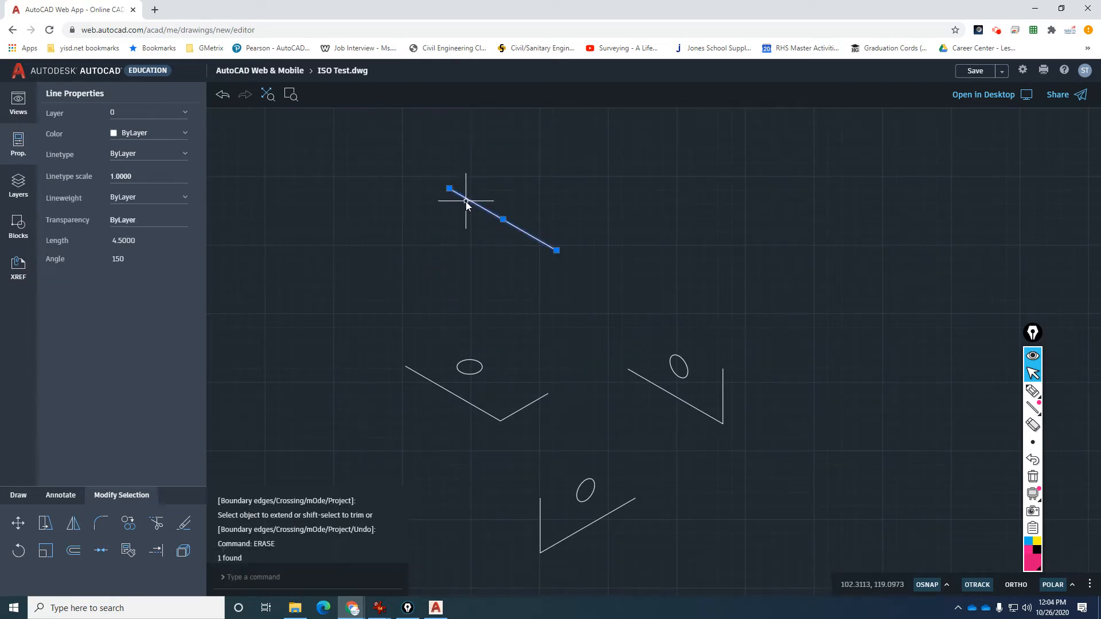
{"action": "key", "text": "Escape"}
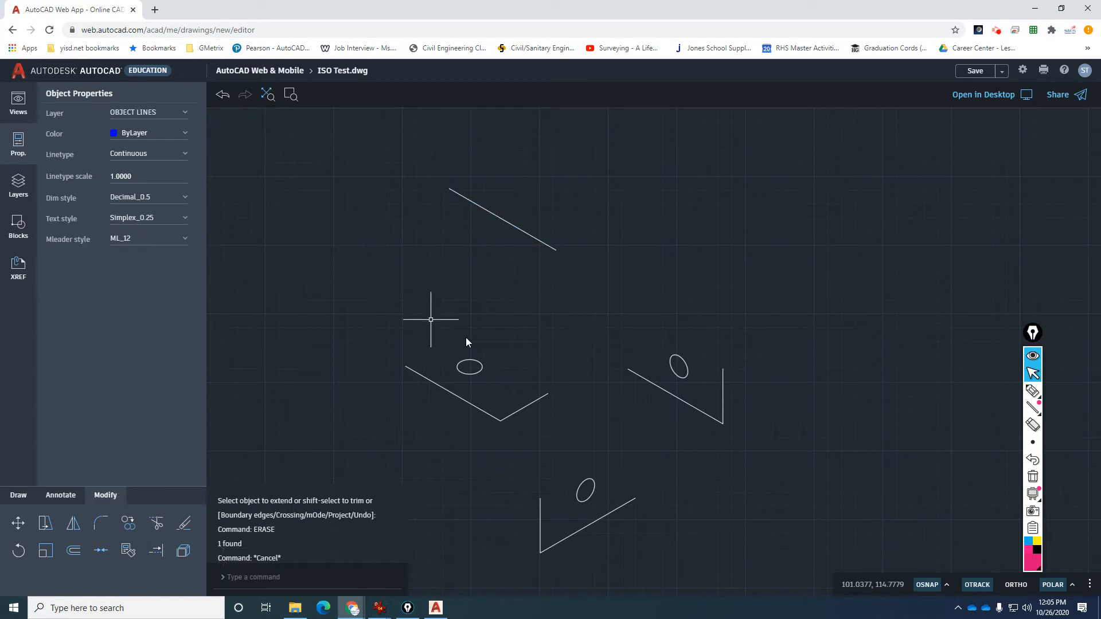
Copy the short rising line to the lower end of the 4.5 line.
{"action": "type", "text": "co"}
{"action": "key", "text": "Return"}
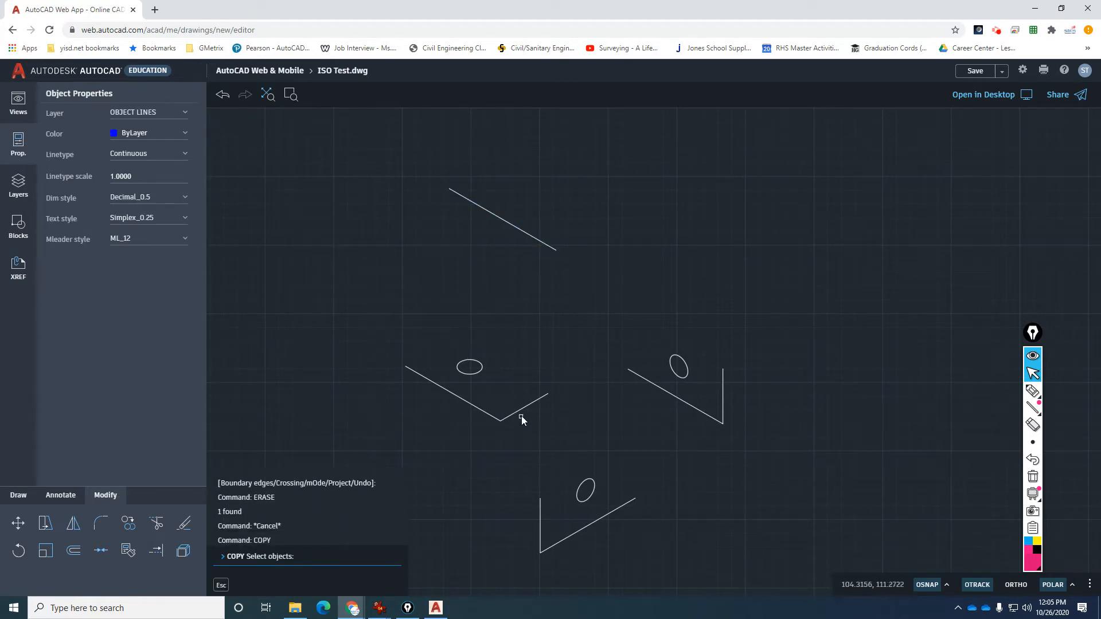
{"action": "left_click", "coordinate": [521, 409]}
{"action": "key", "text": "Return"}
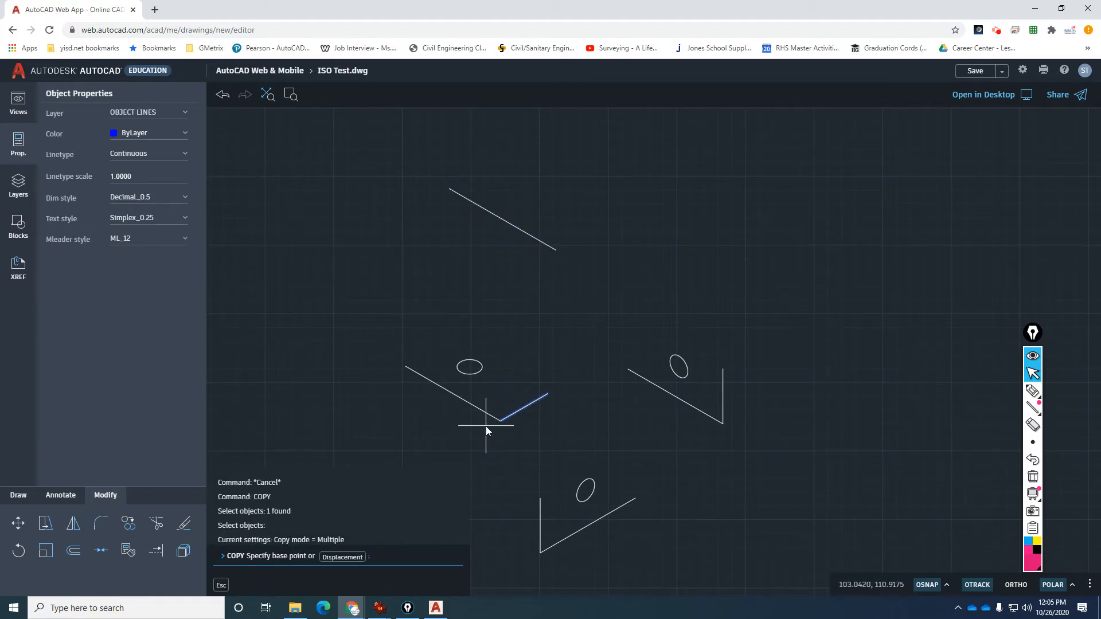
{"action": "left_click", "coordinate": [497, 422]}
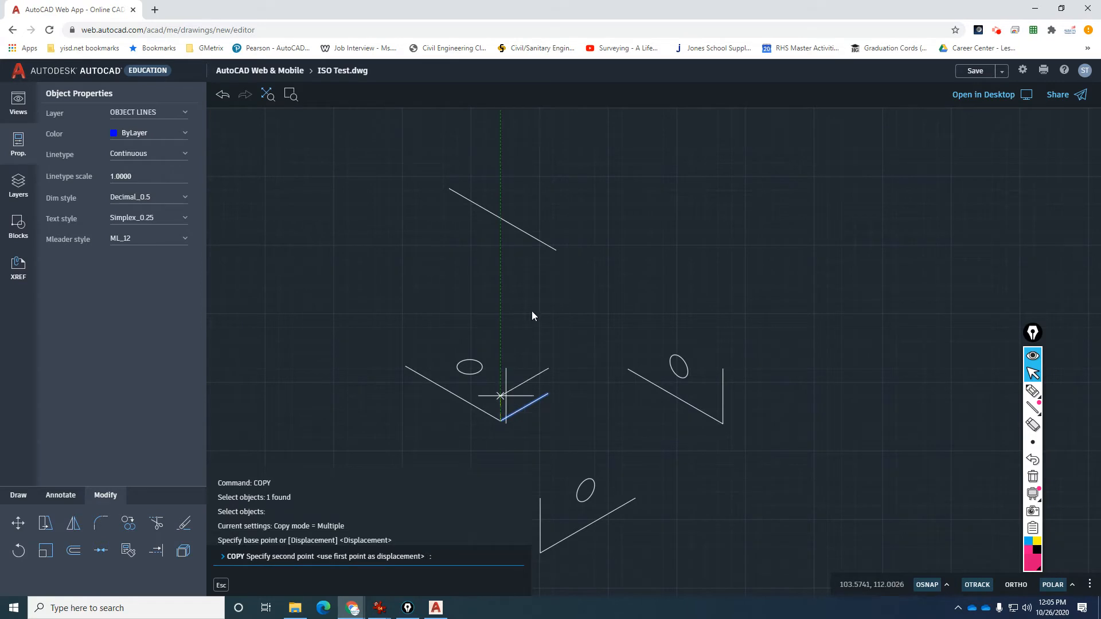
{"action": "left_click", "coordinate": [559, 253]}
{"action": "key", "text": "Escape"}
{"action": "key", "text": "Escape"}
{"action": "key", "text": "Escape"}
{"action": "key", "text": "Escape"}
{"action": "key", "text": "Escape"}
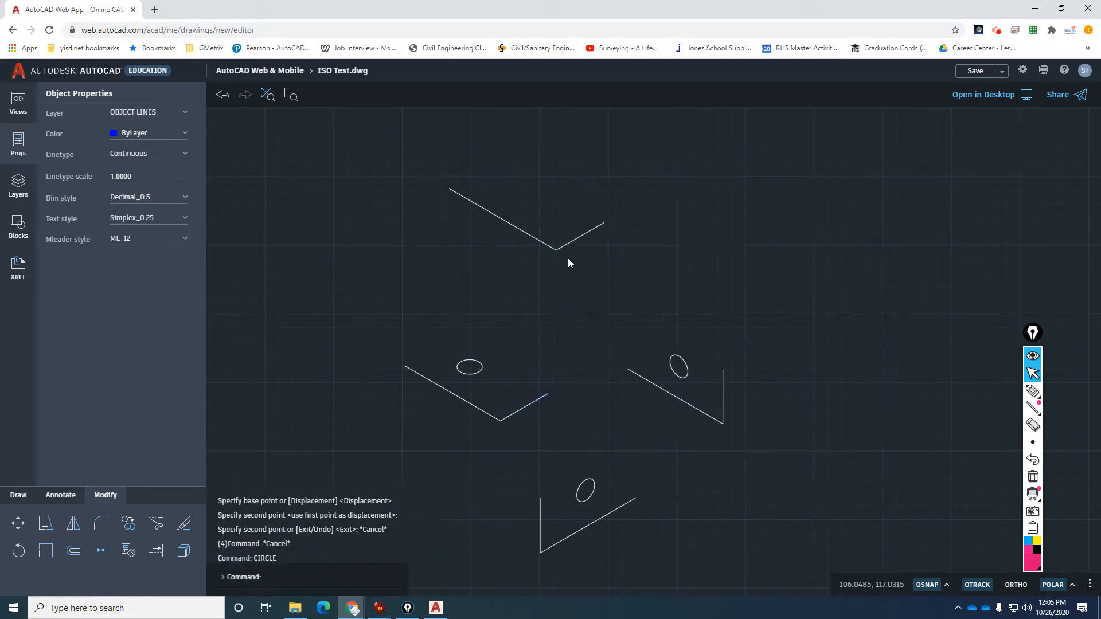
Draw a radius 2.25 guide circle centred on the corner of the two lines.
{"action": "type", "text": "c"}
{"action": "key", "text": "Return"}
{"action": "left_click", "coordinate": [557, 251]}
{"action": "type", "text": "2.25"}
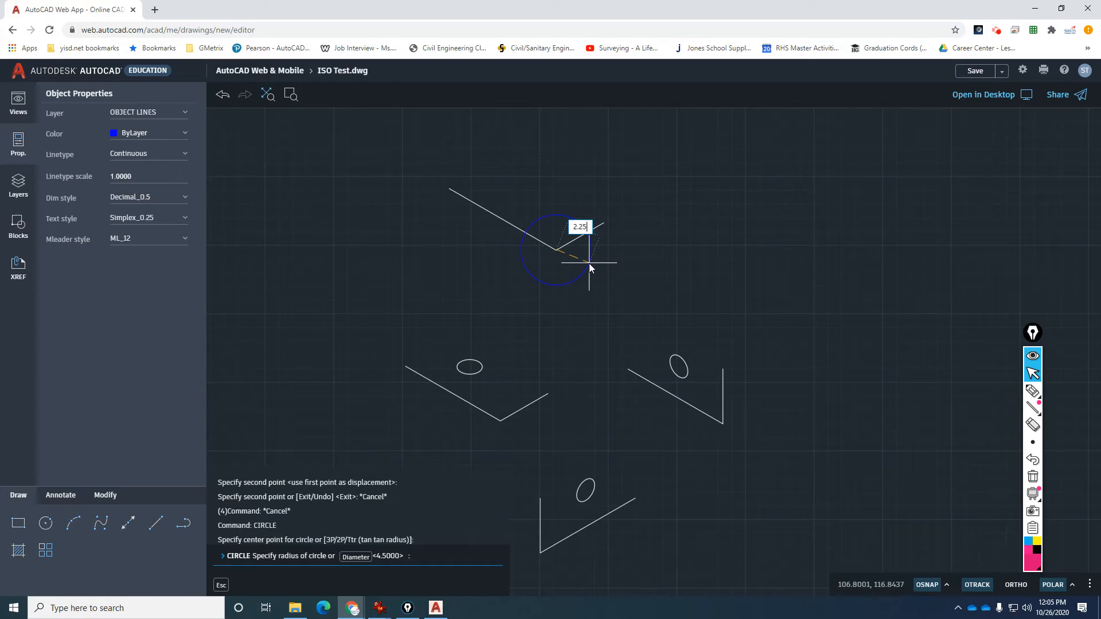
{"action": "key", "text": "Return"}
Extend the short line to the 2.25 circle, then erase the guide circle.
{"action": "type", "text": "ex"}
{"action": "key", "text": "Return"}
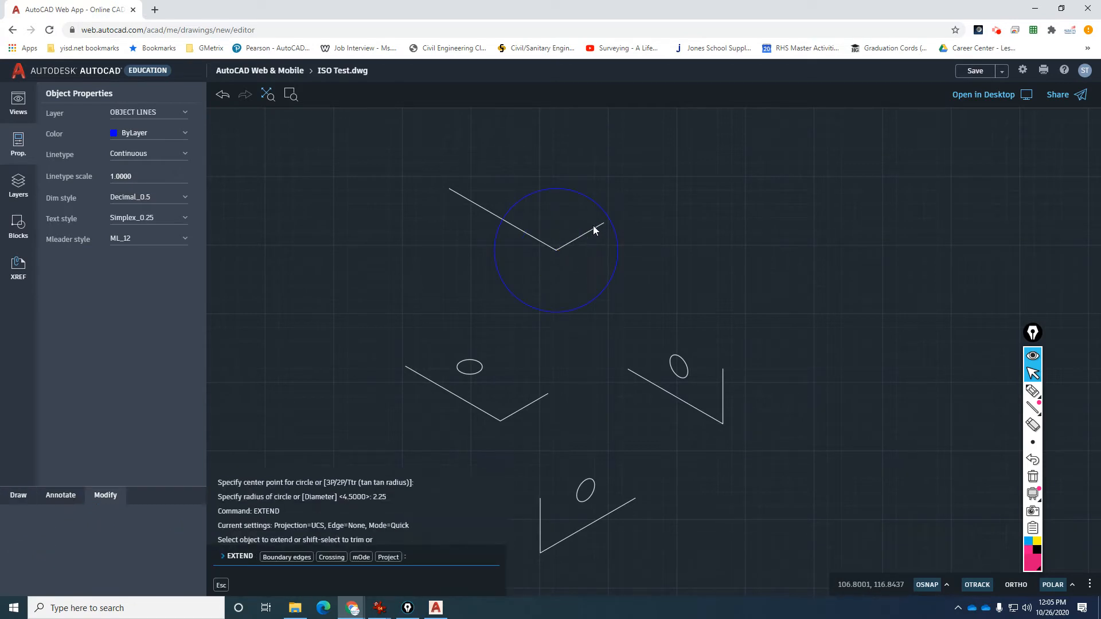
{"action": "left_click", "coordinate": [596, 225]}
{"action": "left_click", "coordinate": [597, 216]}
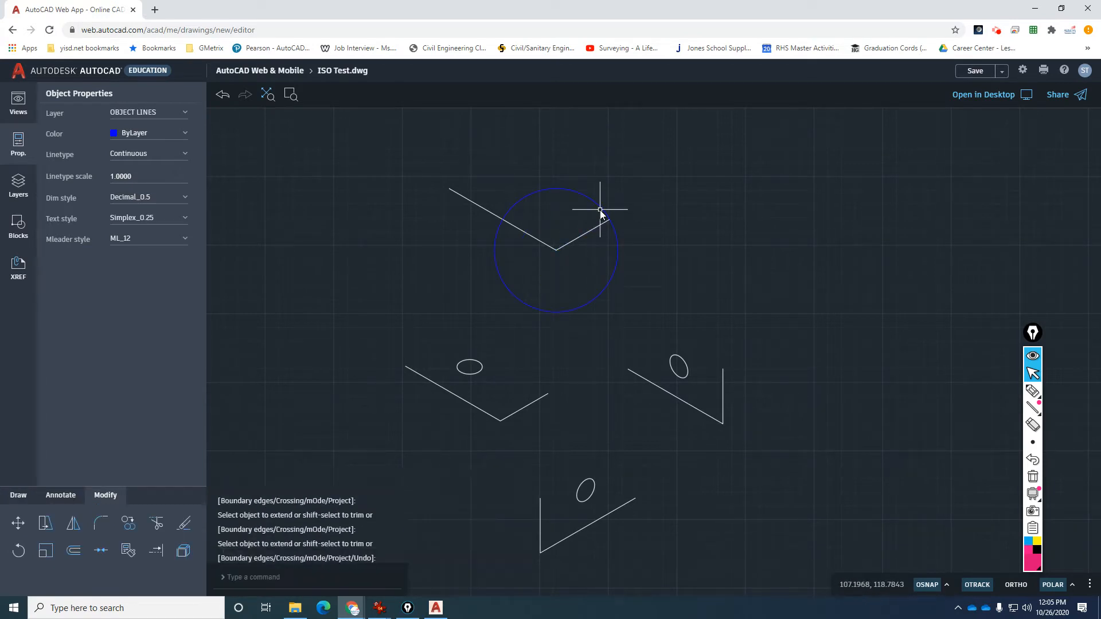
{"action": "type", "text": "E"}
{"action": "key", "text": "Return"}
{"action": "key", "text": "Escape"}
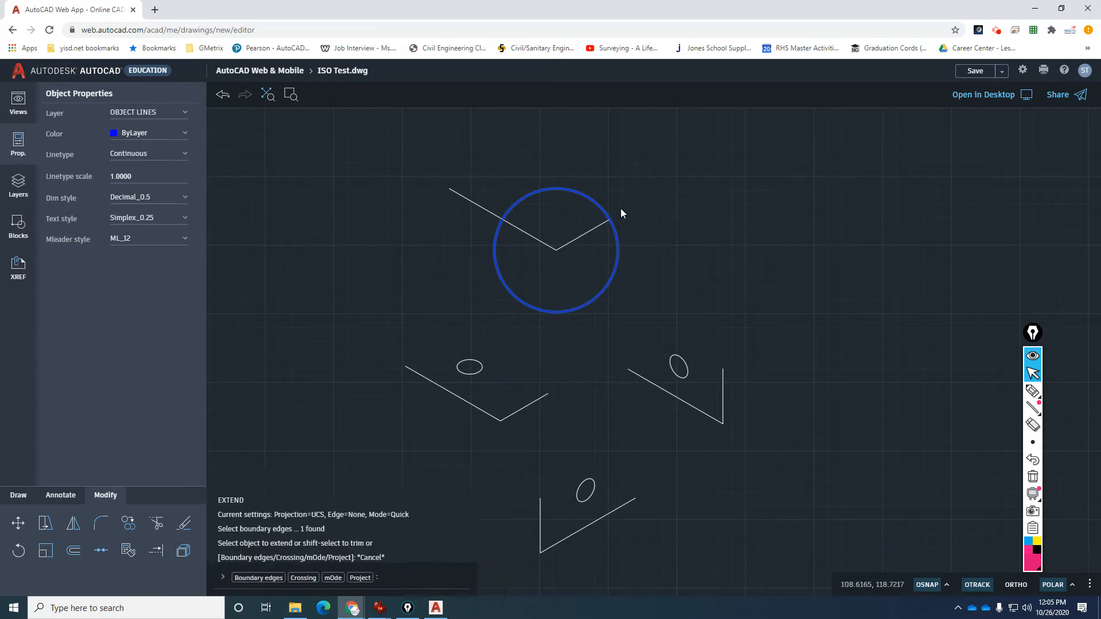
{"action": "left_click", "coordinate": [605, 210]}
{"action": "key", "text": "Delete"}
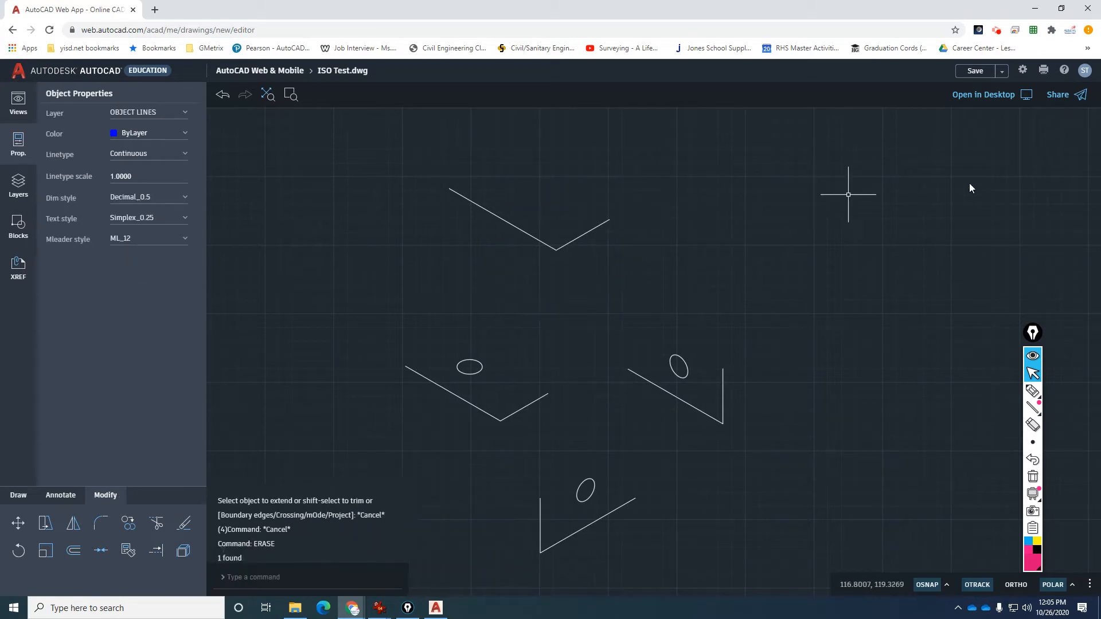
{"action": "left_click_drag", "start_coordinate": [1100, 155], "coordinate": [832, 138]}
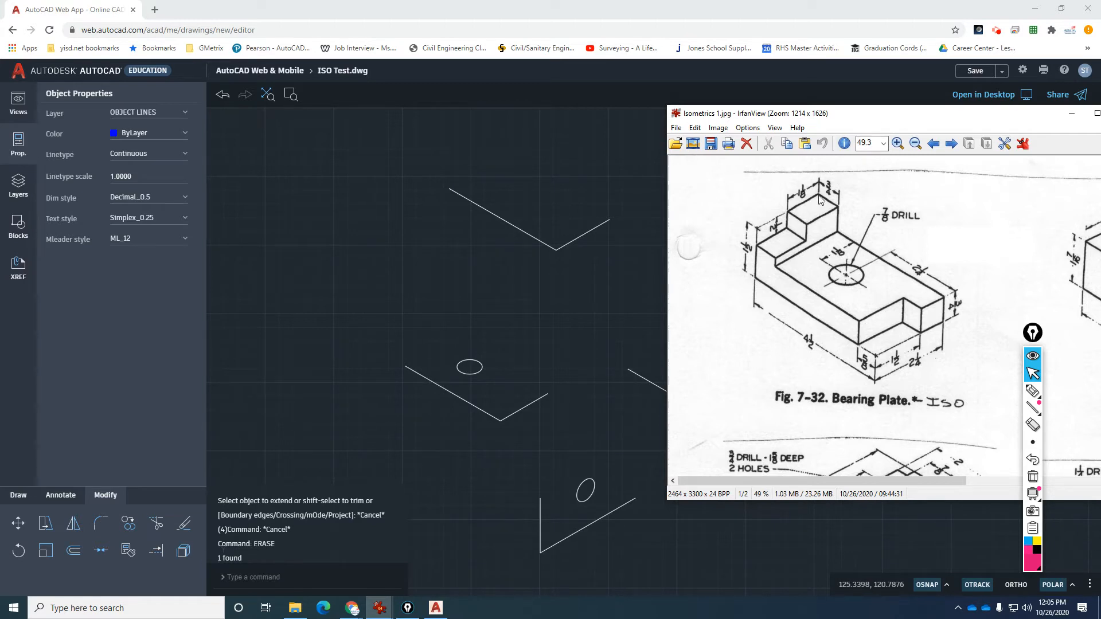
{"action": "left_click_drag", "start_coordinate": [890, 115], "coordinate": [1100, 143]}
{"action": "left_click", "coordinate": [574, 211]}
{"action": "key", "text": "Escape"}
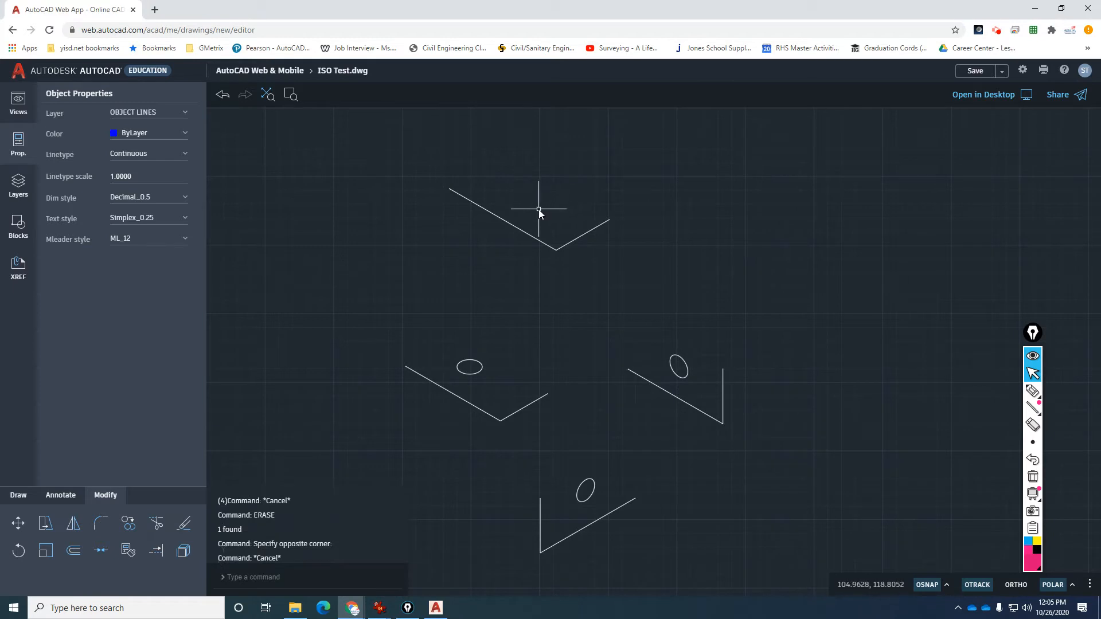
Copy the vertical line to the upper outline's left corner.
{"action": "type", "text": "c"}
{"action": "key", "text": "Return"}
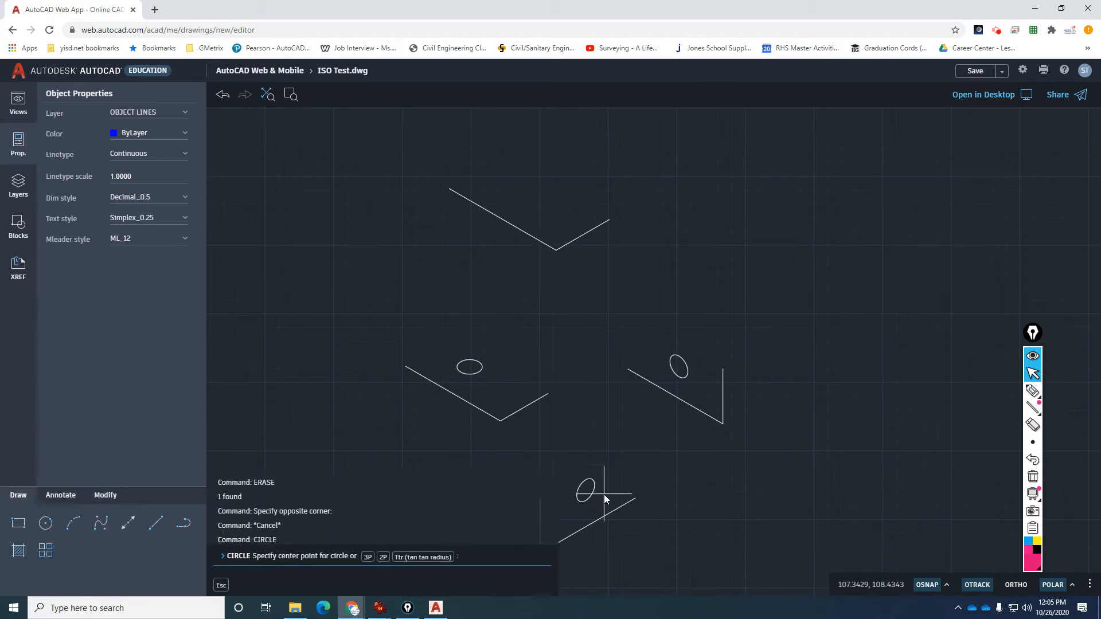
{"action": "key", "text": "Escape"}
{"action": "type", "text": "ct o"}
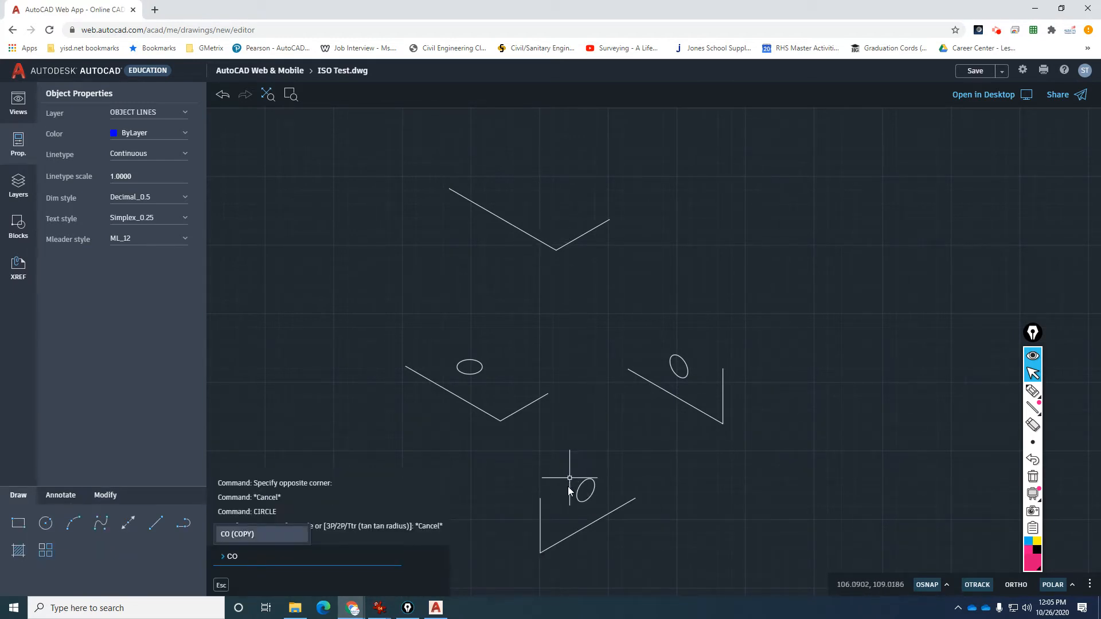
{"action": "key", "text": "Return"}
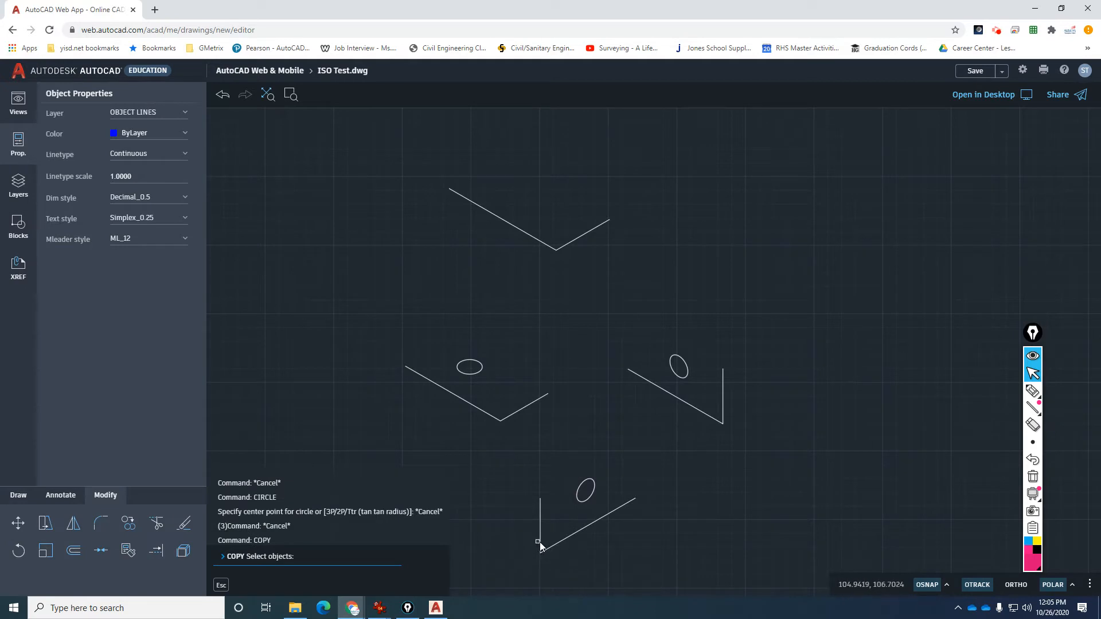
{"action": "left_click", "coordinate": [540, 544]}
{"action": "key", "text": "Return"}
{"action": "left_click", "coordinate": [540, 553]}
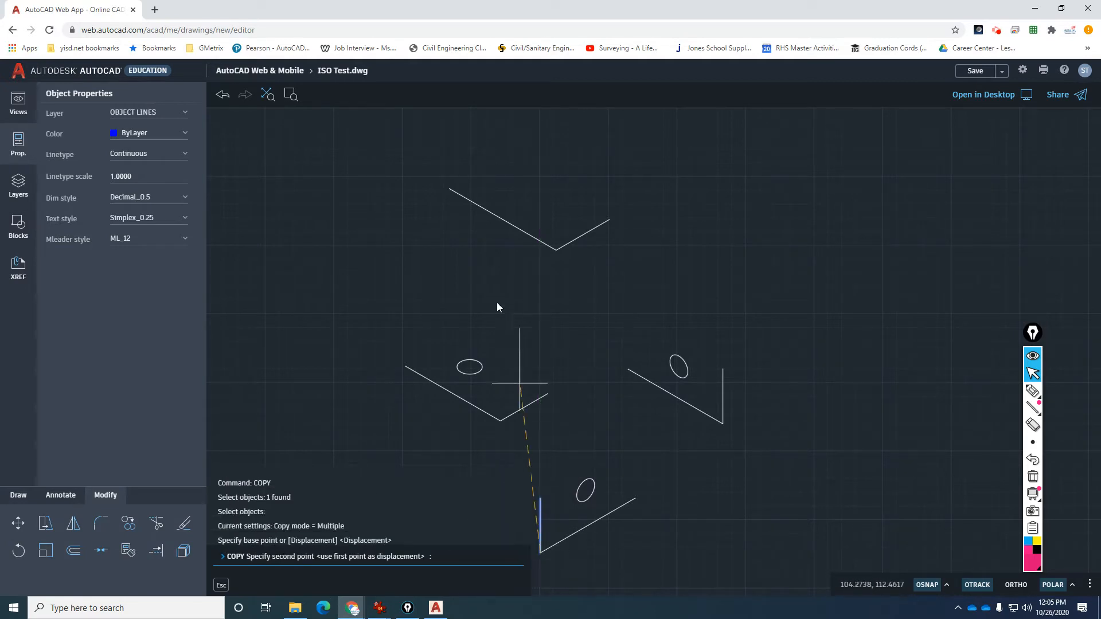
{"action": "left_click", "coordinate": [451, 190]}
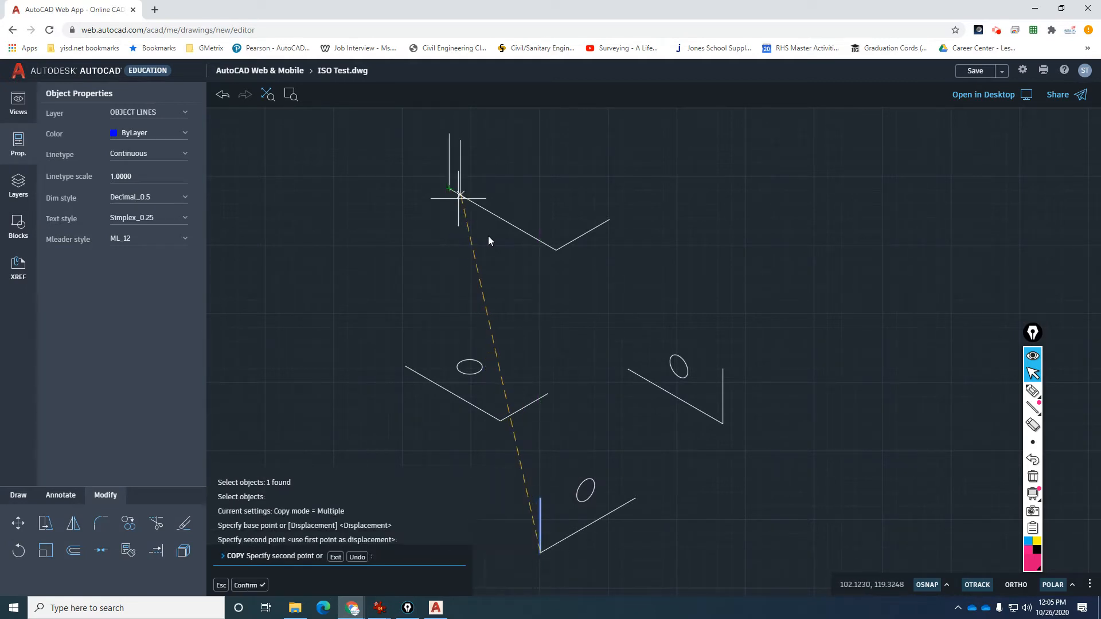
{"action": "key", "text": "Escape"}
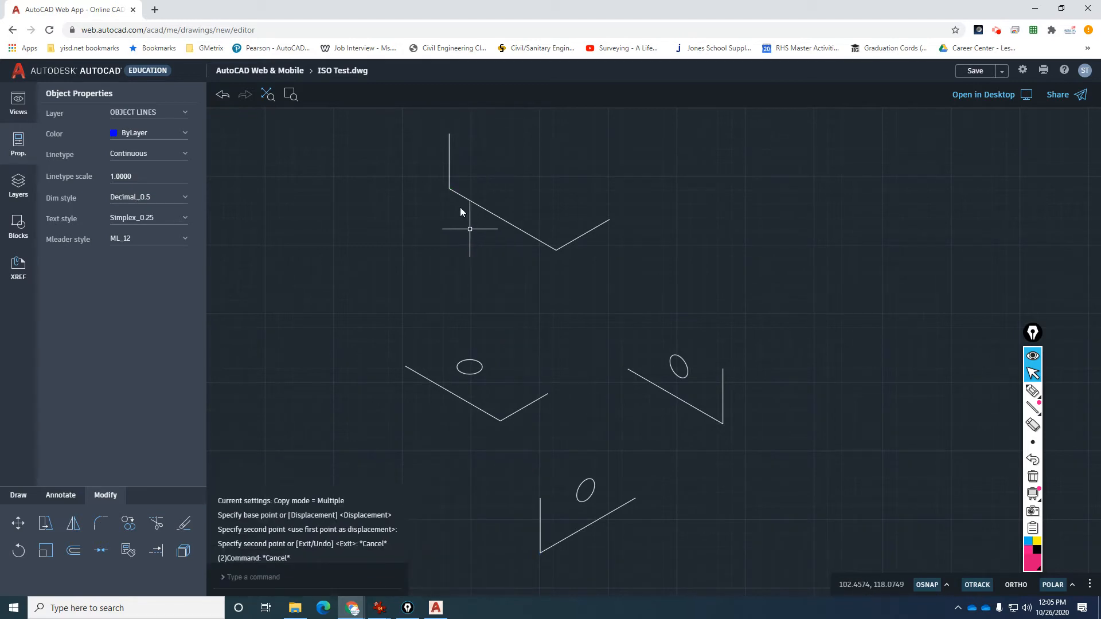
Trim the copied vertical line to 1.5 units with a radius 1.5 circle, then erase the circle.
{"action": "type", "text": "c"}
{"action": "key", "text": "Return"}
{"action": "left_click", "coordinate": [450, 188]}
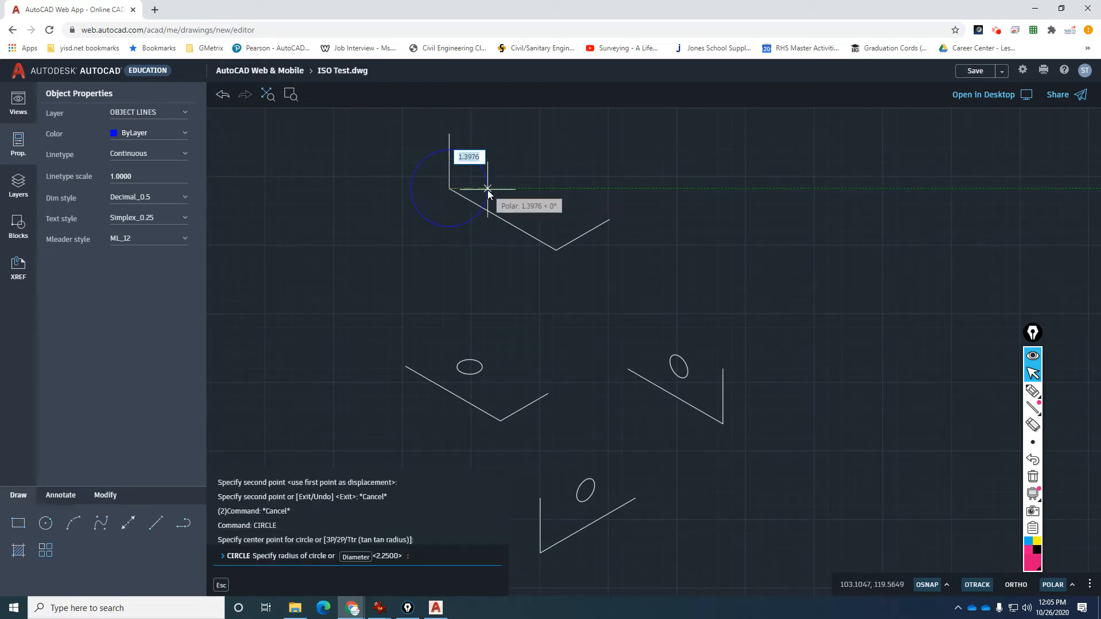
{"action": "type", "text": "1.5"}
{"action": "key", "text": "Return"}
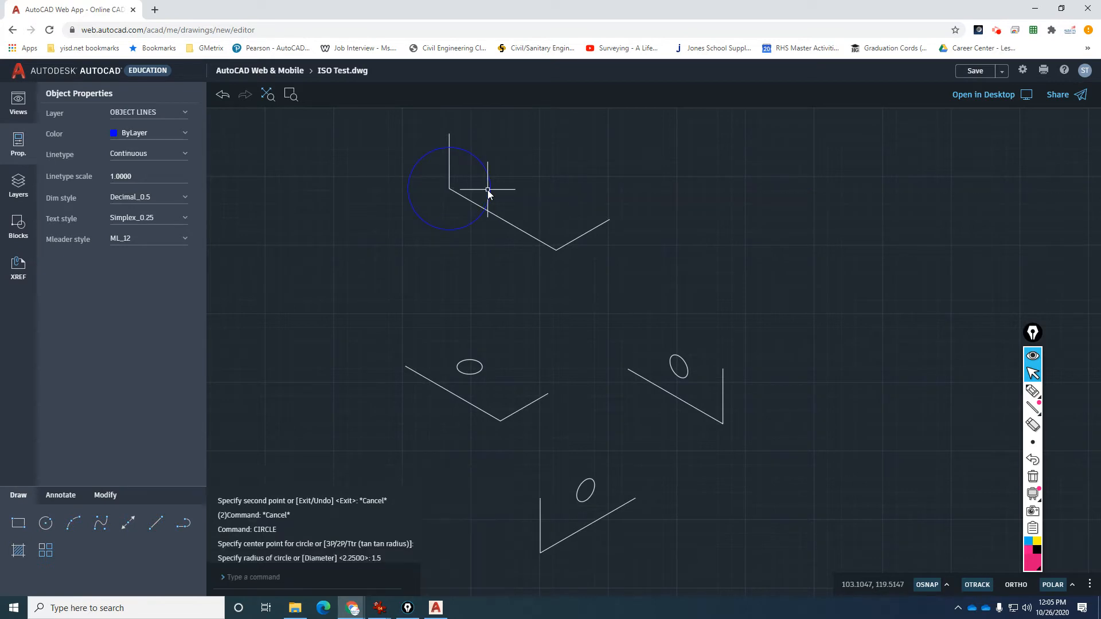
{"action": "type", "text": "tr"}
{"action": "key", "text": "Return"}
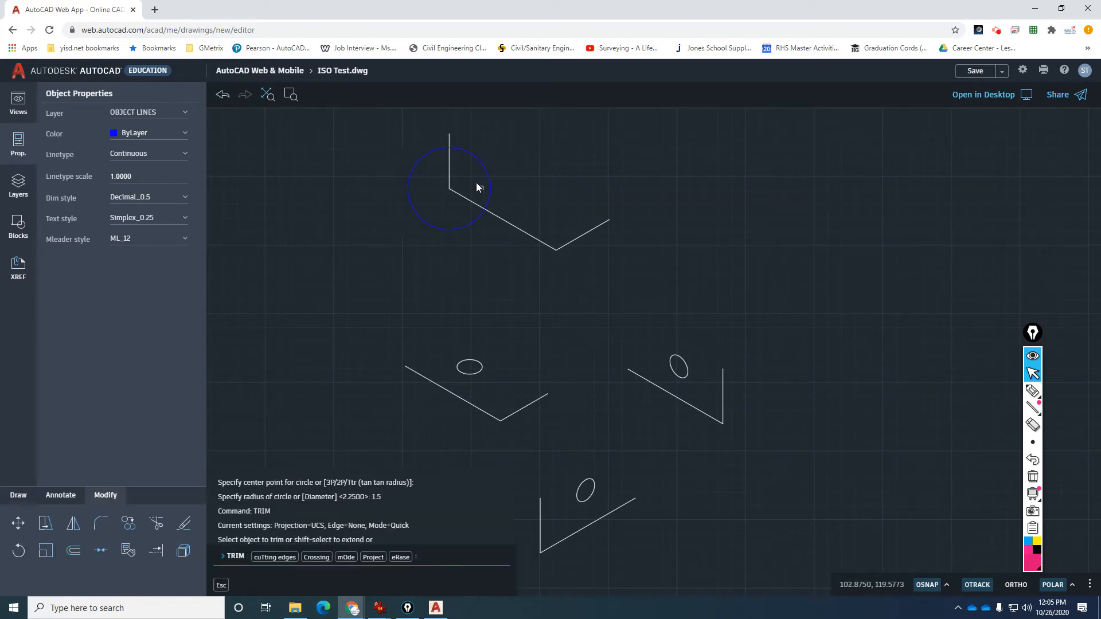
{"action": "left_click", "coordinate": [449, 137]}
{"action": "key", "text": "Escape"}
{"action": "left_click", "coordinate": [463, 151]}
{"action": "type", "text": "E"}
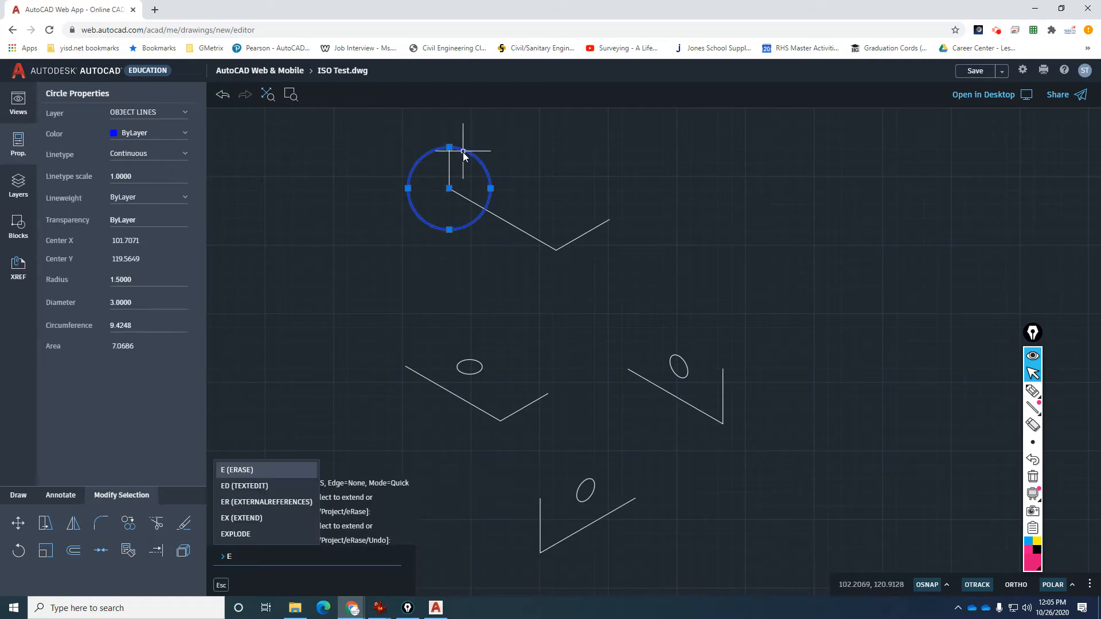
{"action": "key", "text": "Return"}
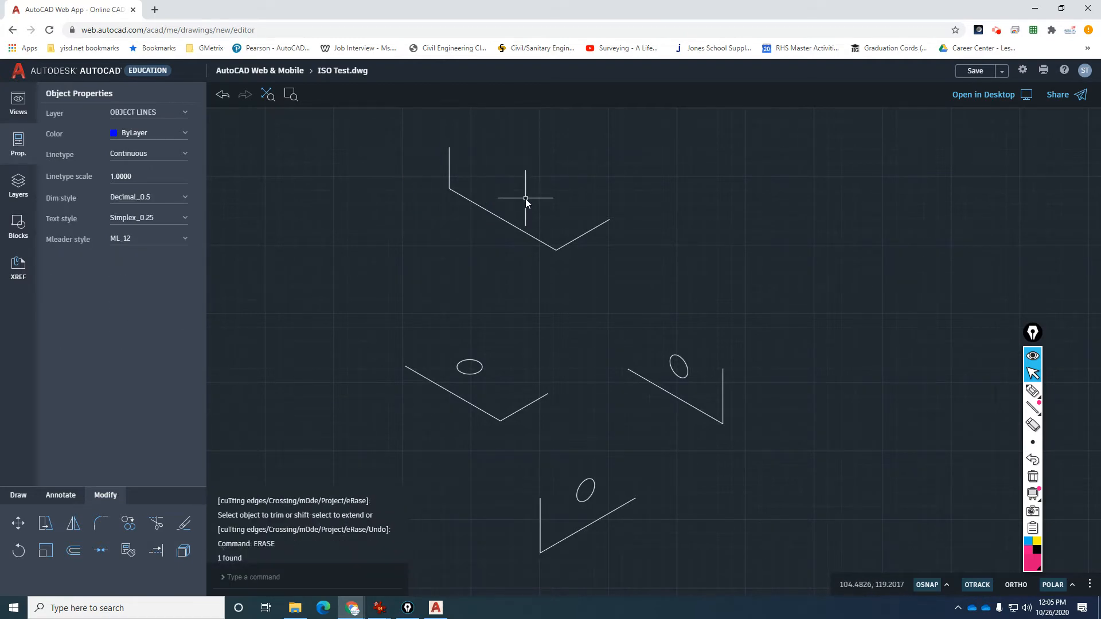
Copy the upper outline's right edge onto the top of the new vertical line.
{"action": "type", "text": "CO"}
{"action": "key", "text": "Return"}
{"action": "left_click", "coordinate": [580, 237]}
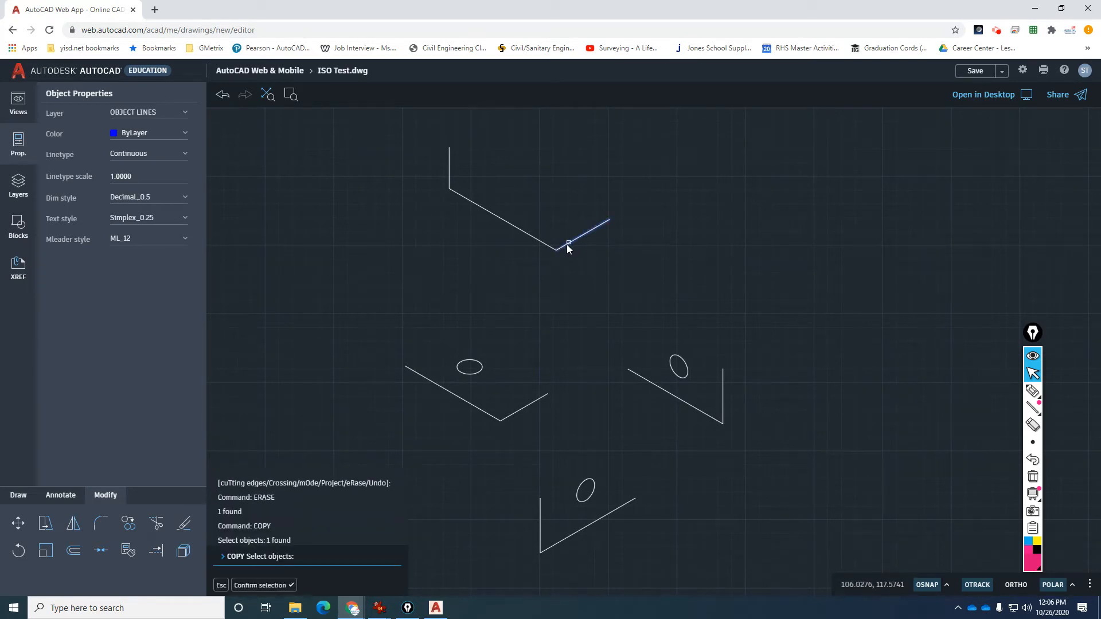
{"action": "key", "text": "Return"}
{"action": "left_click", "coordinate": [555, 249]}
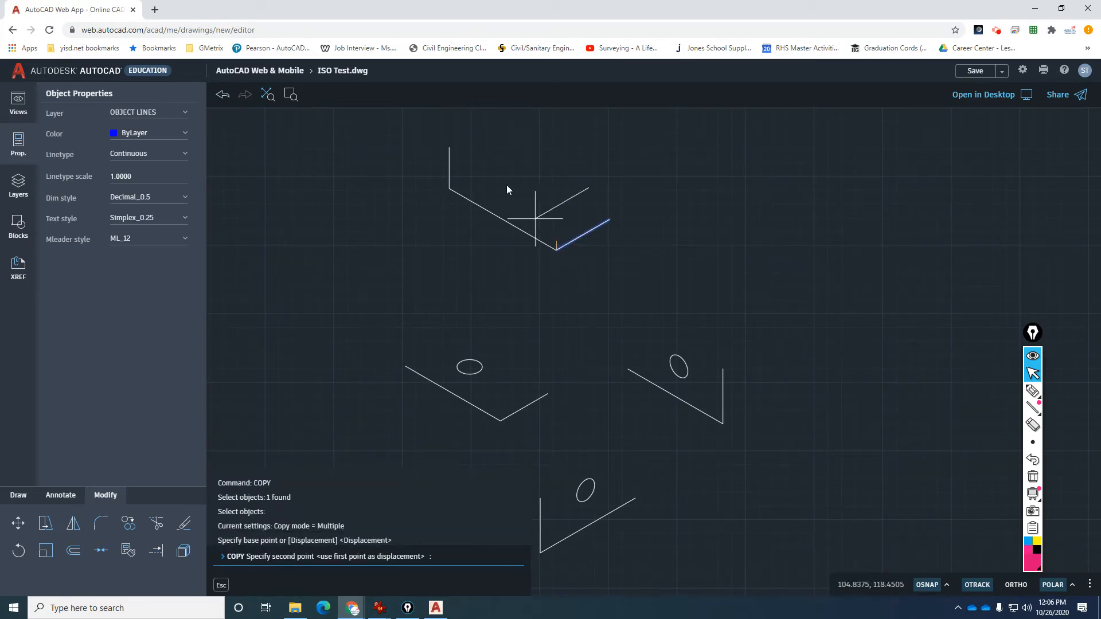
{"action": "left_click", "coordinate": [449, 147]}
{"action": "key", "text": "Escape"}
{"action": "key", "text": "Escape"}
{"action": "key", "text": "Escape"}
{"action": "scroll", "coordinate": [498, 224], "scroll_direction": "down", "scroll_amount": 2}
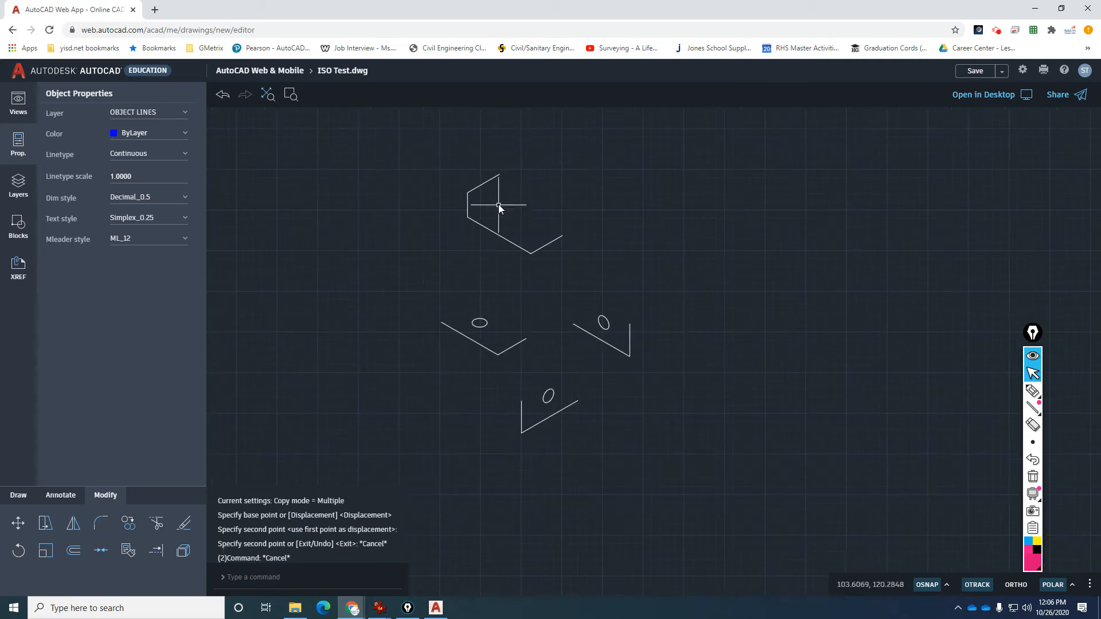
{"action": "scroll", "coordinate": [507, 189], "scroll_direction": "up", "scroll_amount": 3}
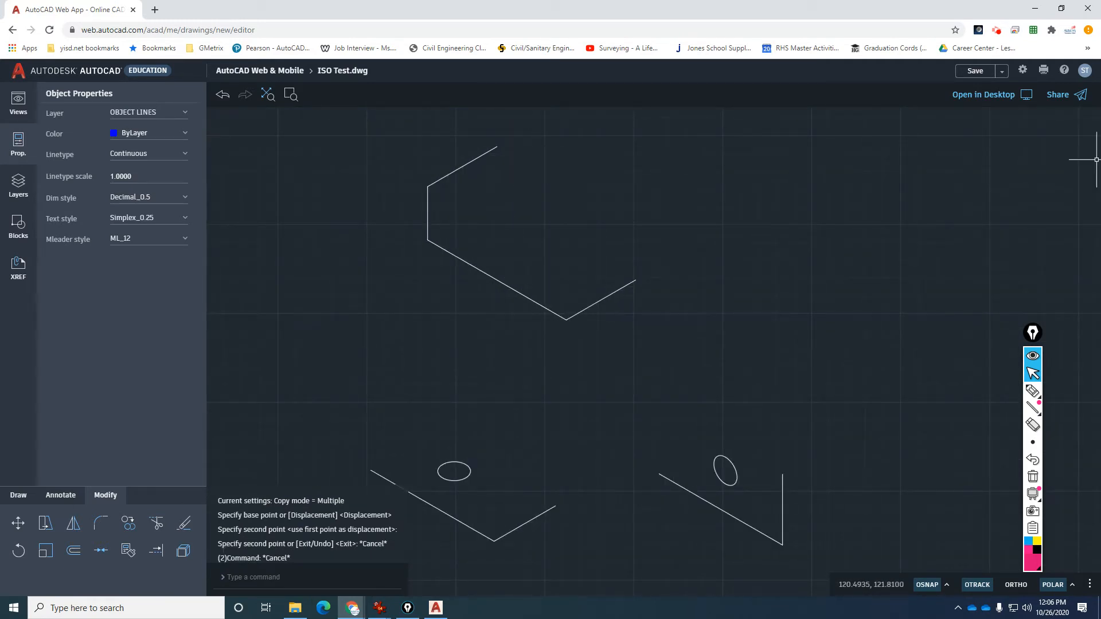
{"action": "key", "text": "alt+Tab"}
{"action": "left_click_drag", "start_coordinate": [994, 122], "coordinate": [889, 122]}
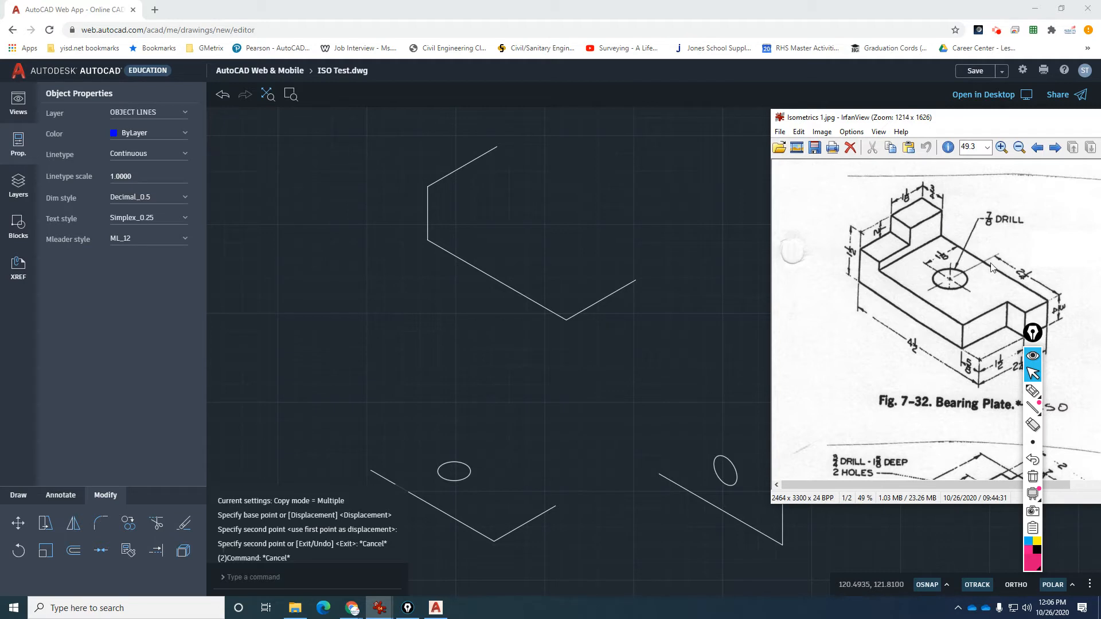
{"action": "left_click_drag", "start_coordinate": [957, 125], "coordinate": [1100, 133]}
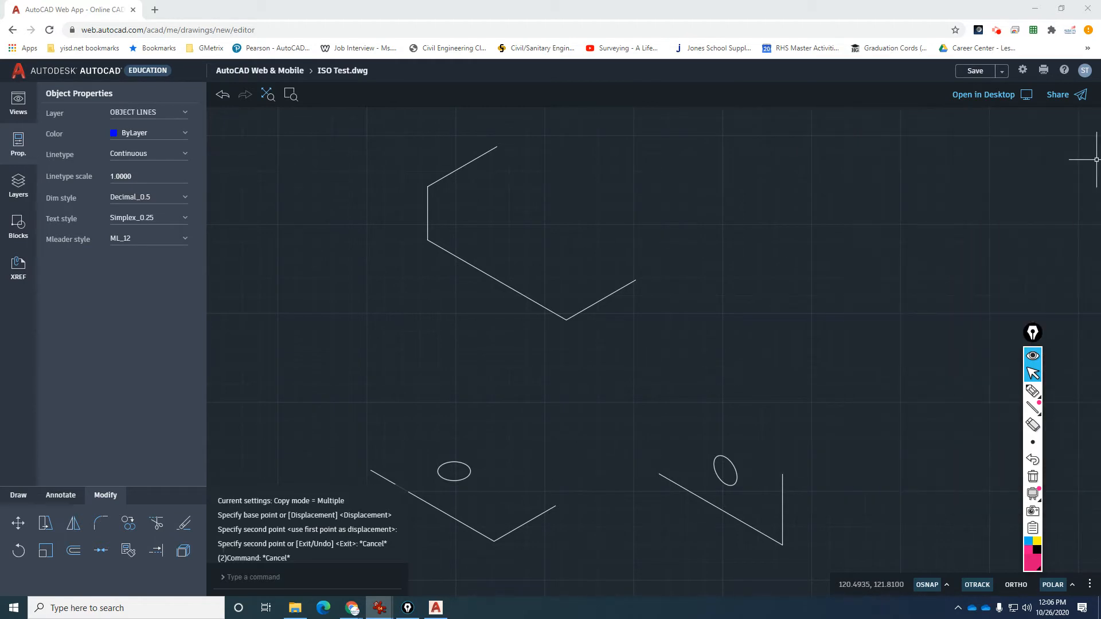
Copy the outline's lower-left sloped edge from its lower-left corner up to the top corner.
{"action": "left_click", "coordinate": [488, 223]}
{"action": "key", "text": "Escape"}
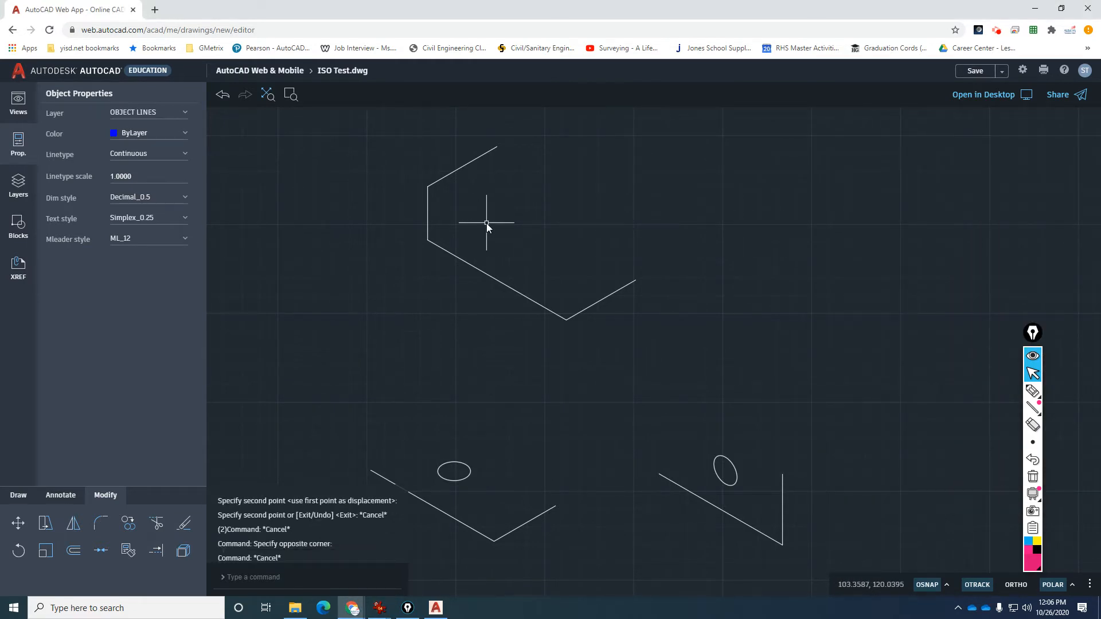
{"action": "type", "text": "co"}
{"action": "key", "text": "Return"}
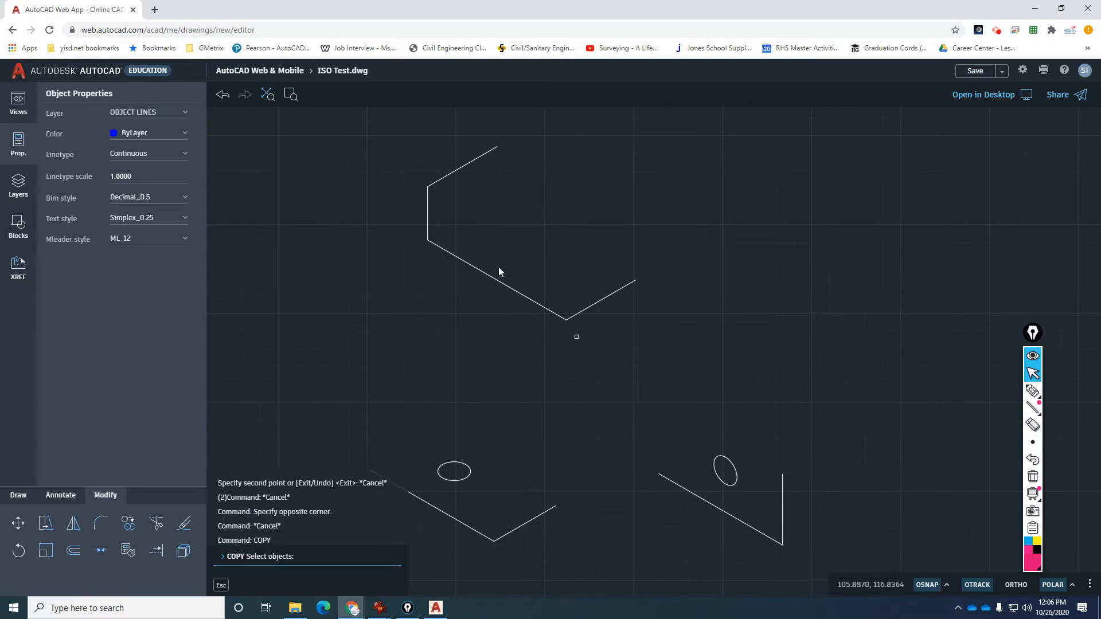
{"action": "left_click", "coordinate": [434, 245]}
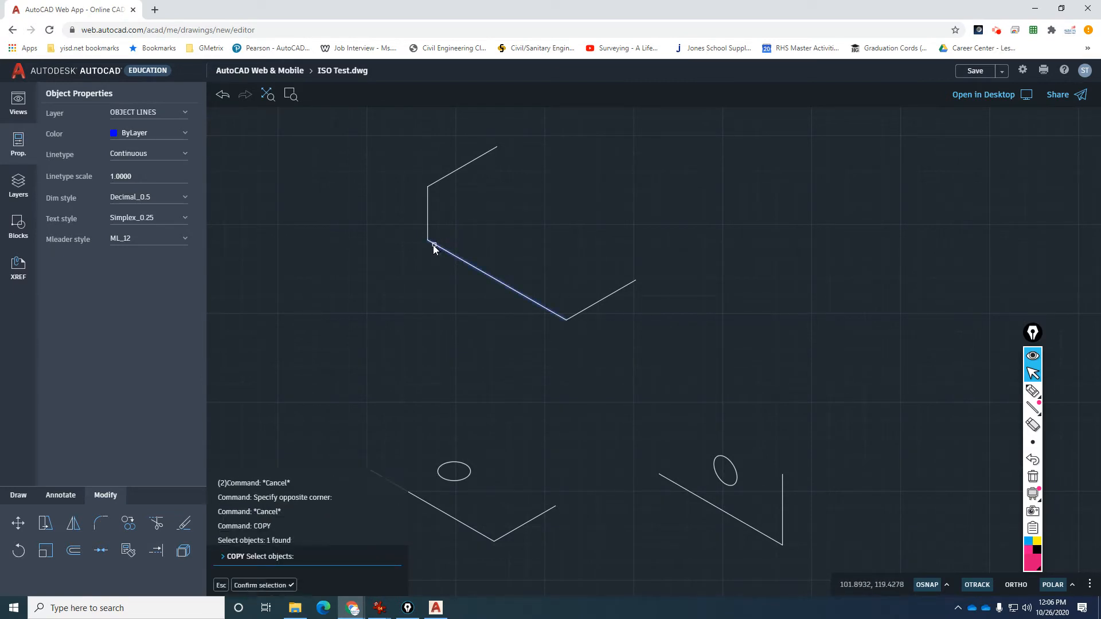
{"action": "key", "text": "Return"}
{"action": "left_click", "coordinate": [428, 241]}
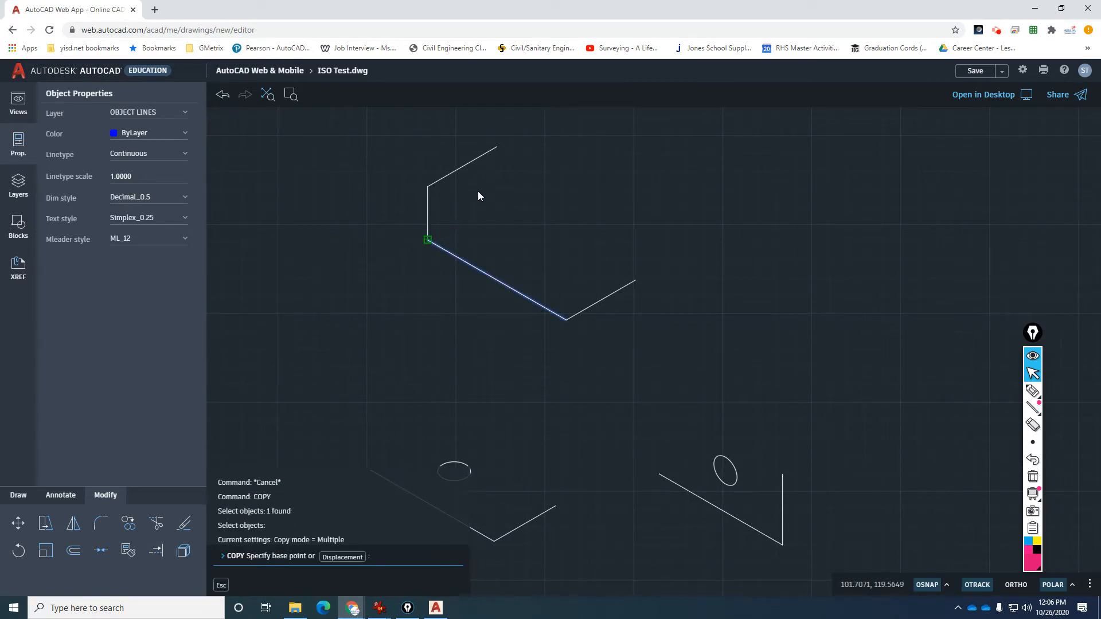
{"action": "left_click", "coordinate": [503, 150]}
{"action": "key", "text": "Escape"}
{"action": "key", "text": "Escape"}
Draw a 3/4-radius guide circle at the top corner and trim the new edge back to it.
{"action": "type", "text": "c"}
{"action": "key", "text": "Return"}
{"action": "left_click", "coordinate": [504, 153]}
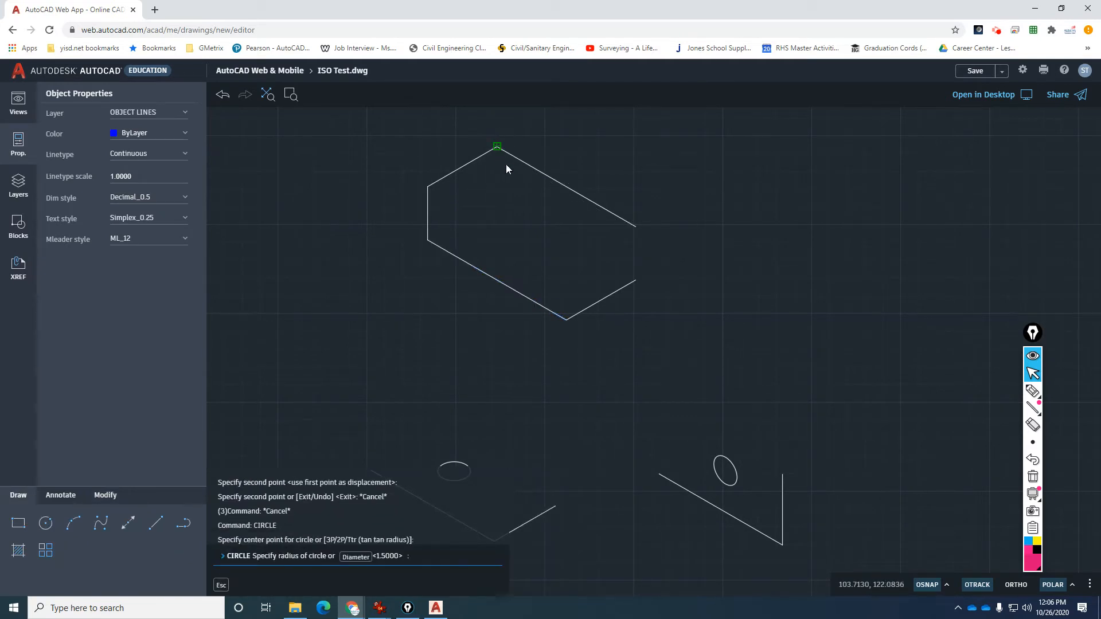
{"action": "type", "text": "3/4"}
{"action": "key", "text": "Return"}
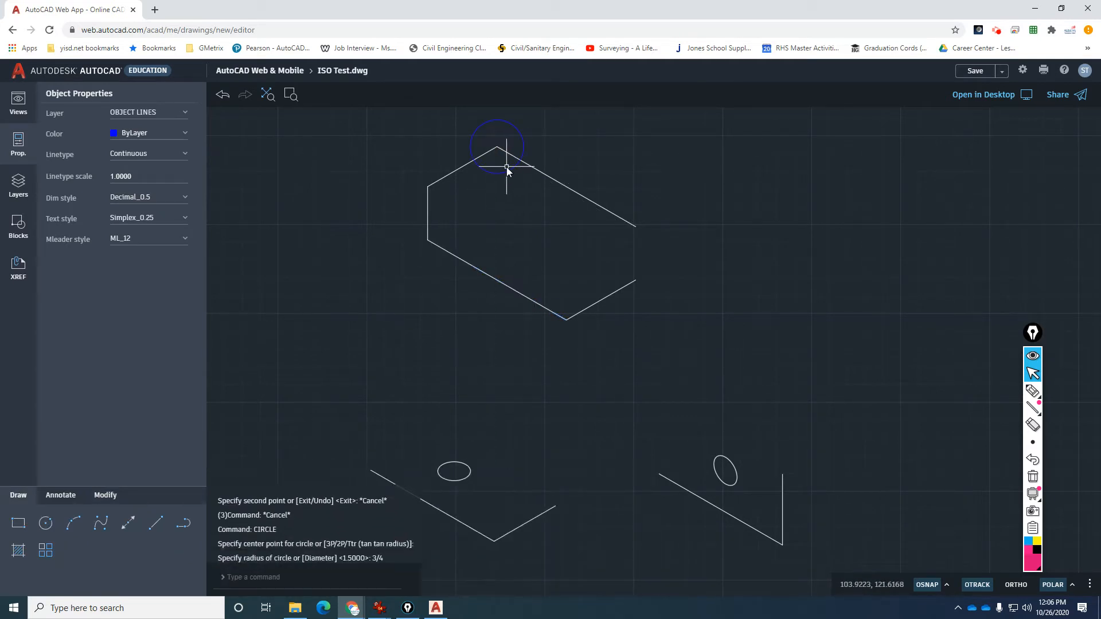
{"action": "type", "text": "tr"}
{"action": "key", "text": "Return"}
{"action": "left_click", "coordinate": [525, 188]}
{"action": "left_click", "coordinate": [559, 167]}
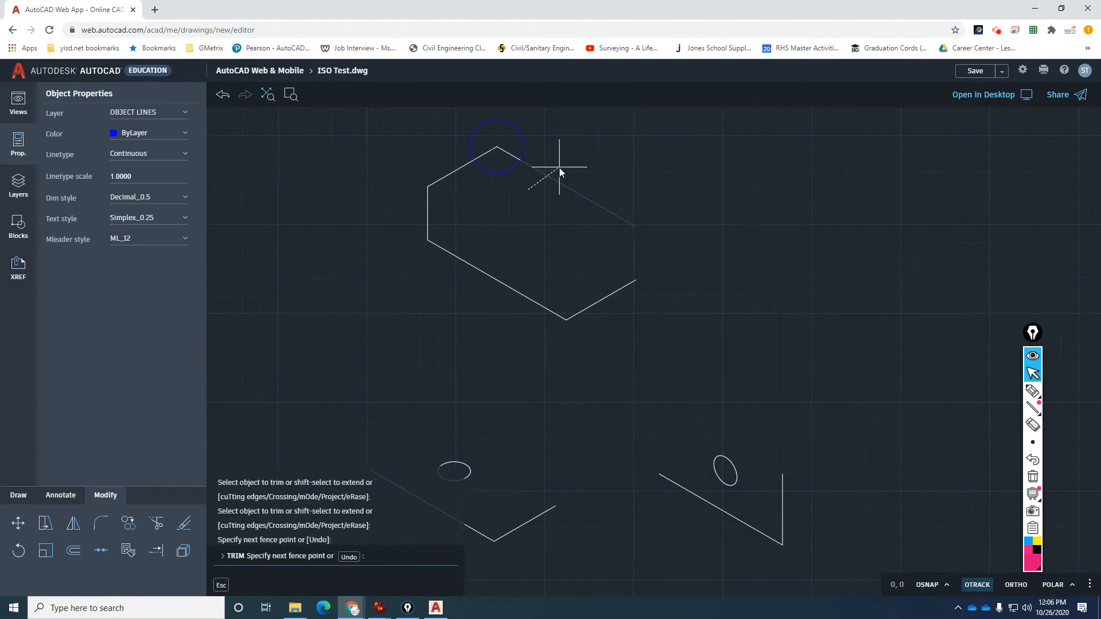
{"action": "key", "text": "Return"}
Erase the helper guide circle at the top corner.
{"action": "left_click", "coordinate": [527, 149]}
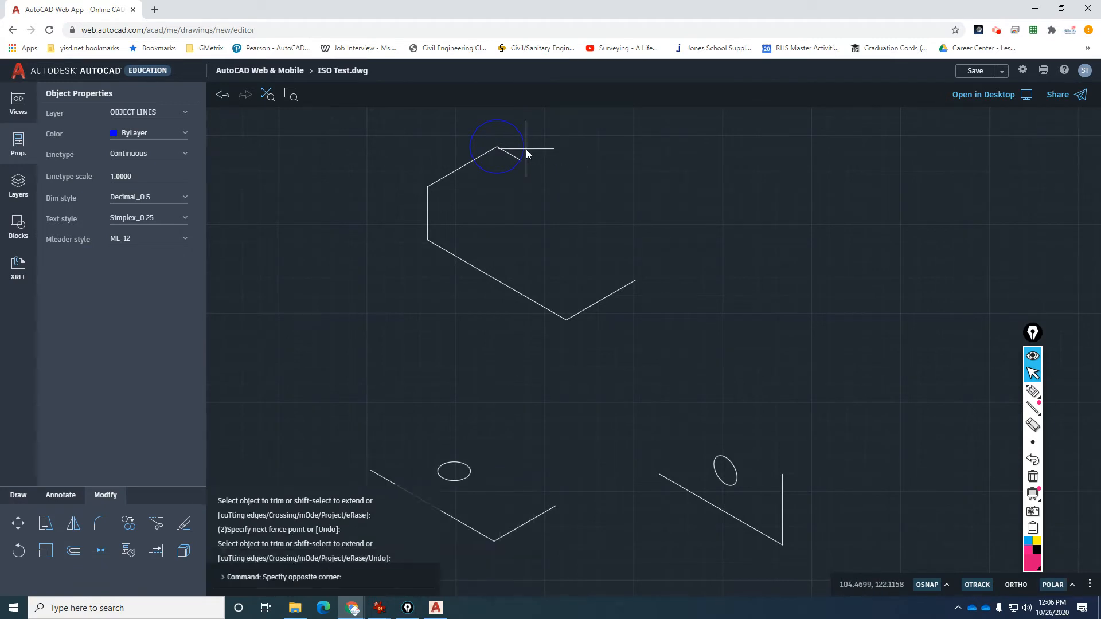
{"action": "left_click", "coordinate": [526, 149]}
{"action": "type", "text": "e"}
{"action": "key", "text": "Return"}
{"action": "left_click", "coordinate": [523, 150]}
{"action": "key", "text": "Return"}
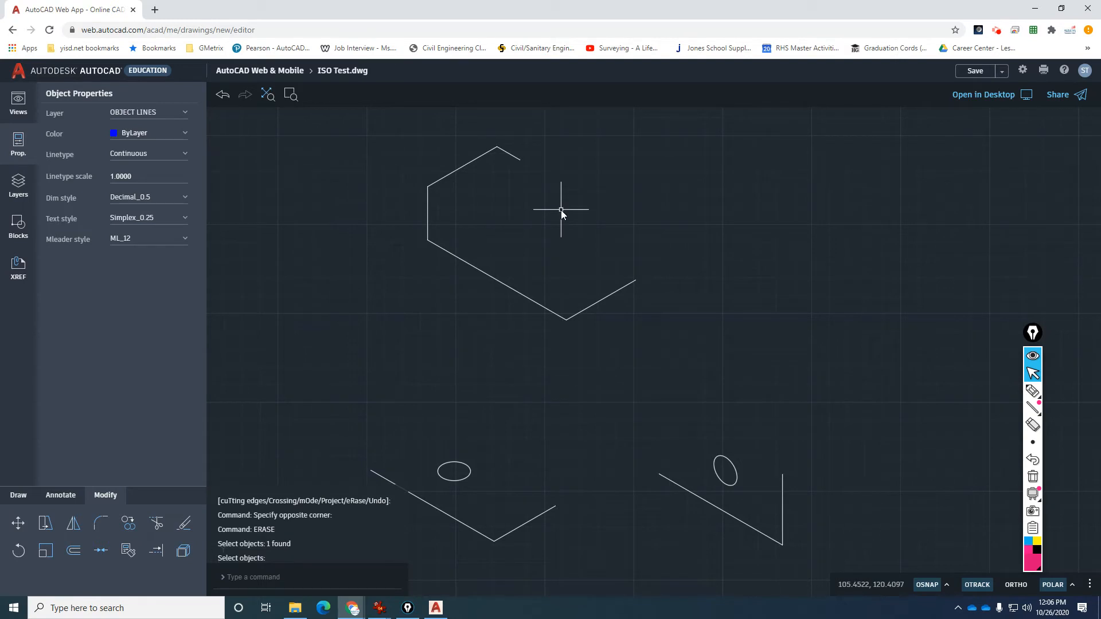
{"action": "type", "text": "c"}
{"action": "key", "text": "Return"}
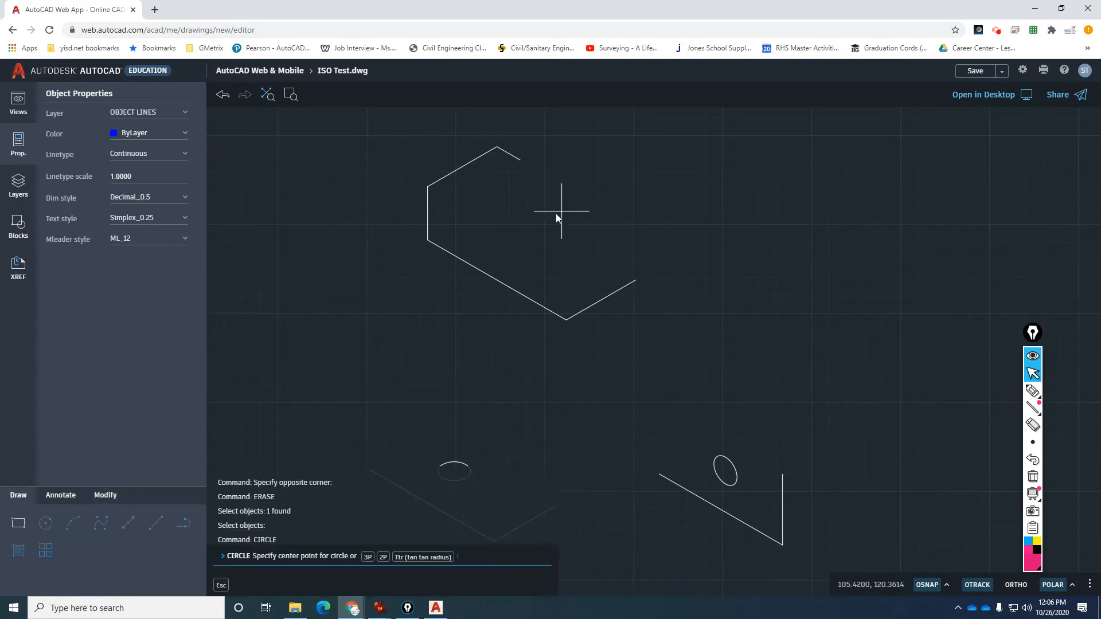
Copy the right vertical line so it drops from the end of the short top edge.
{"action": "key", "text": "Escape"}
{"action": "key", "text": "Escape"}
{"action": "key", "text": "Escape"}
{"action": "key", "text": "Escape"}
{"action": "type", "text": "o"}
{"action": "key", "text": "Return"}
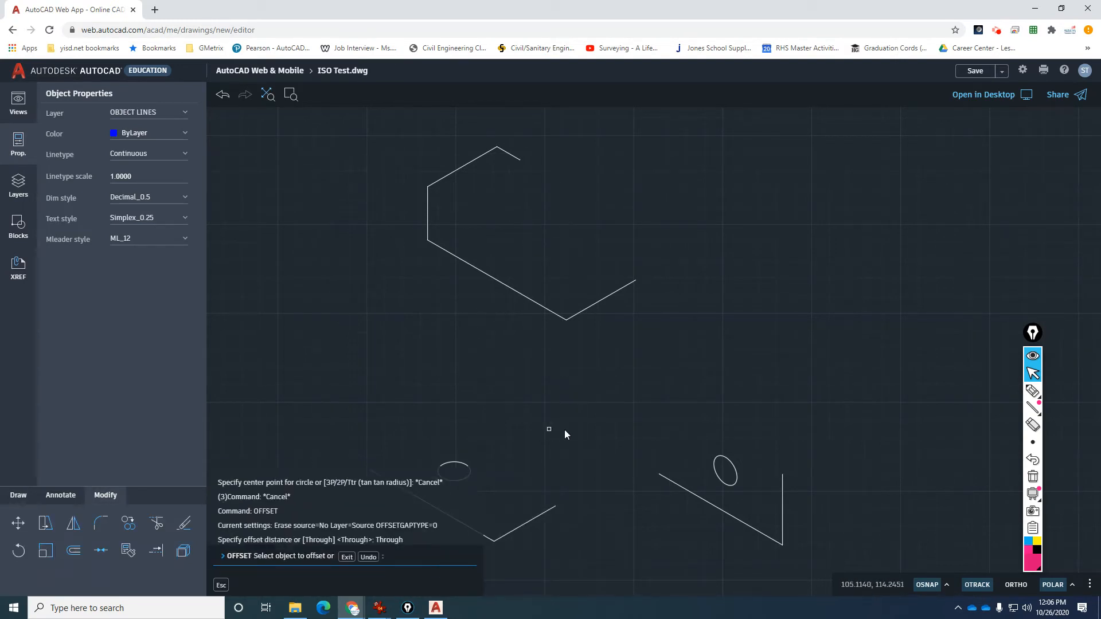
{"action": "left_click", "coordinate": [783, 484]}
{"action": "key", "text": "Escape"}
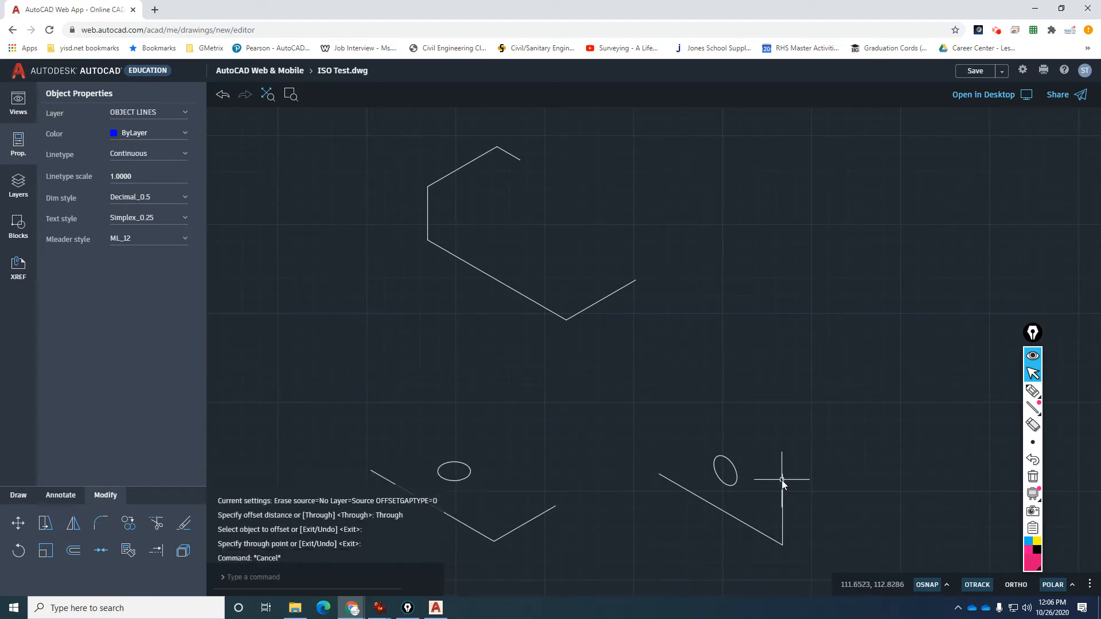
{"action": "type", "text": "co"}
{"action": "key", "text": "Return"}
{"action": "left_click", "coordinate": [783, 487]}
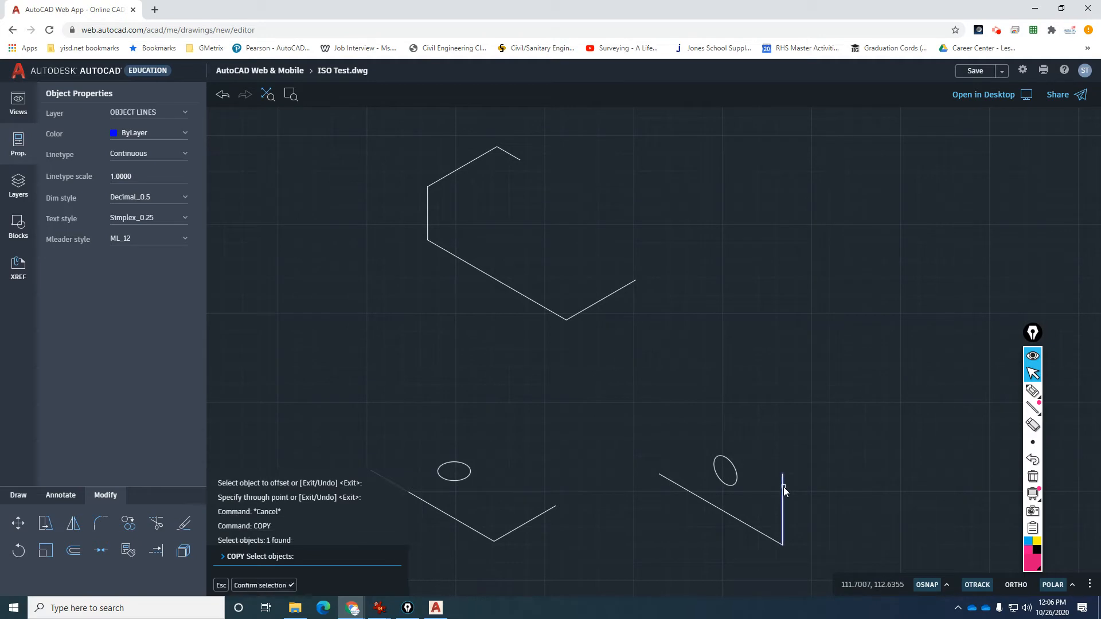
{"action": "key", "text": "Return"}
{"action": "left_click", "coordinate": [783, 474]}
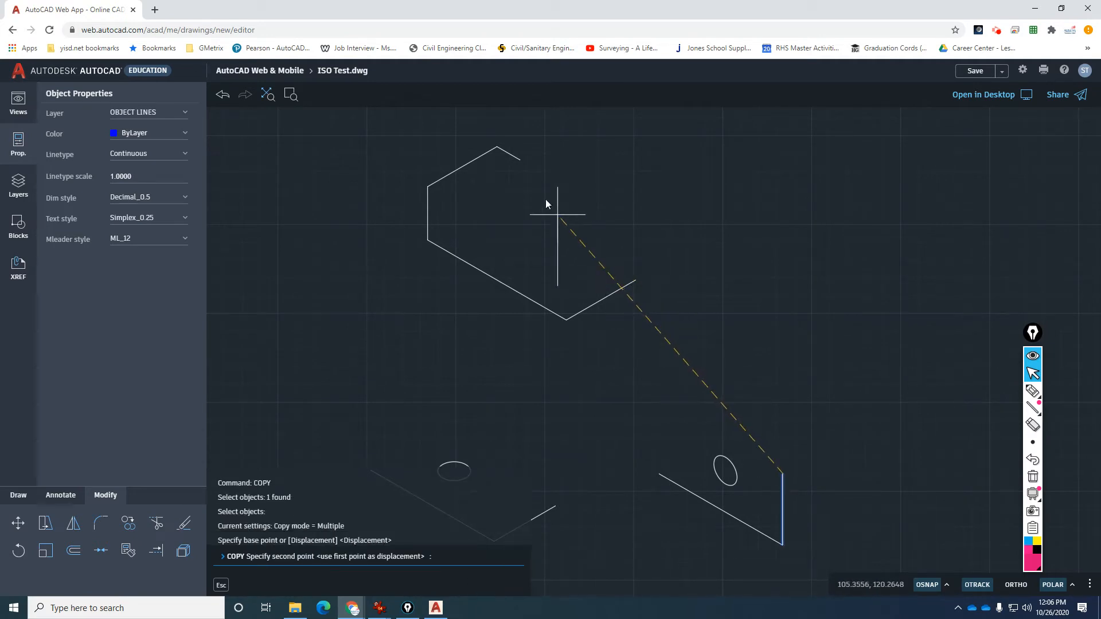
{"action": "left_click", "coordinate": [520, 161]}
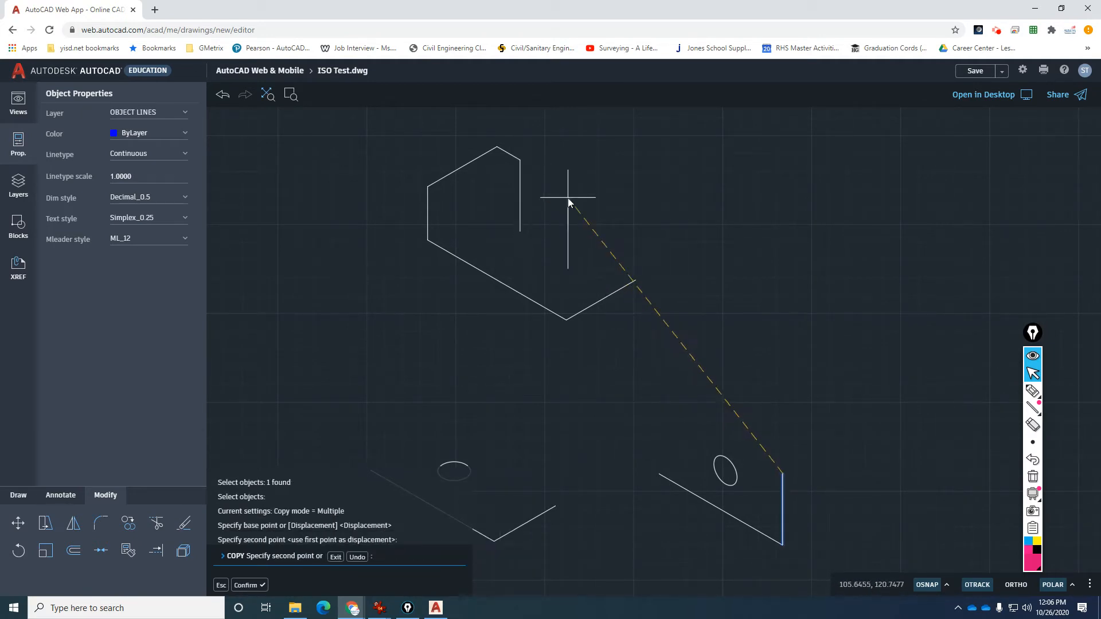
{"action": "key", "text": "Escape"}
{"action": "key", "text": "Escape"}
{"action": "key", "text": "Escape"}
{"action": "key", "text": "Escape"}
Copy the outline's left vertical edge so it rises from the right corner.
{"action": "key", "text": "Return"}
{"action": "left_click", "coordinate": [428, 222]}
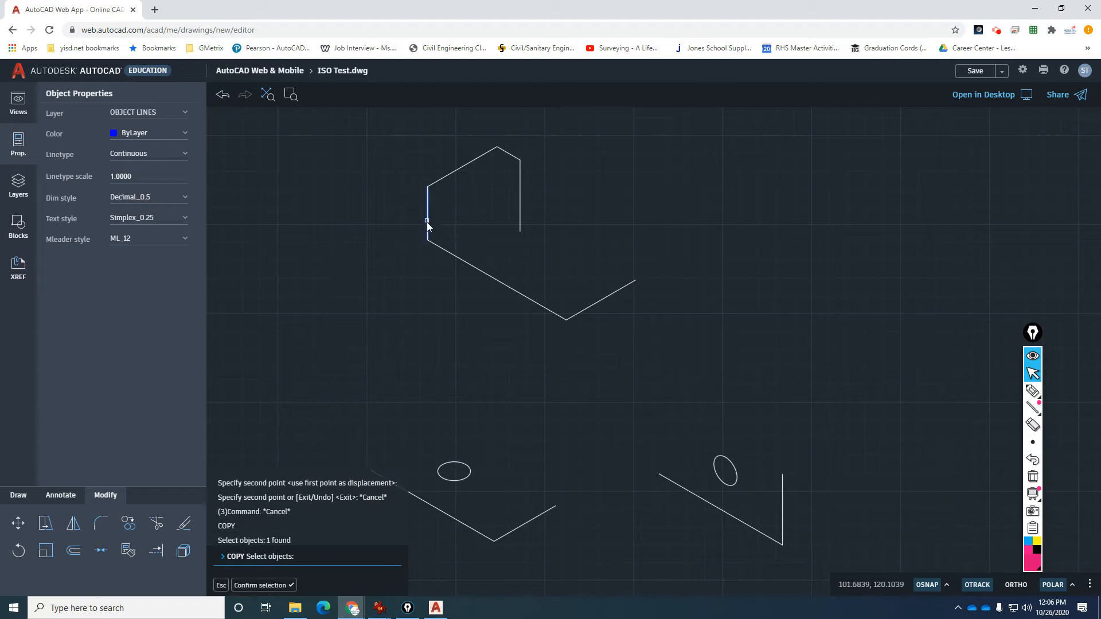
{"action": "key", "text": "Return"}
{"action": "left_click", "coordinate": [427, 240]}
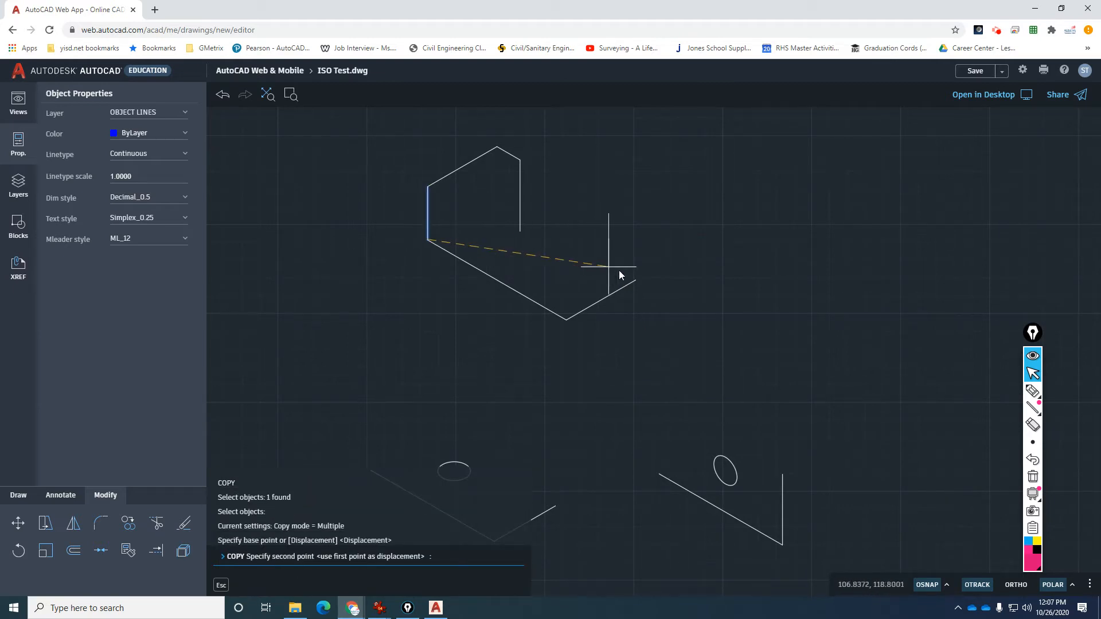
{"action": "left_click", "coordinate": [635, 282]}
{"action": "key", "text": "Escape"}
{"action": "key", "text": "Escape"}
{"action": "key", "text": "Escape"}
{"action": "key", "text": "Escape"}
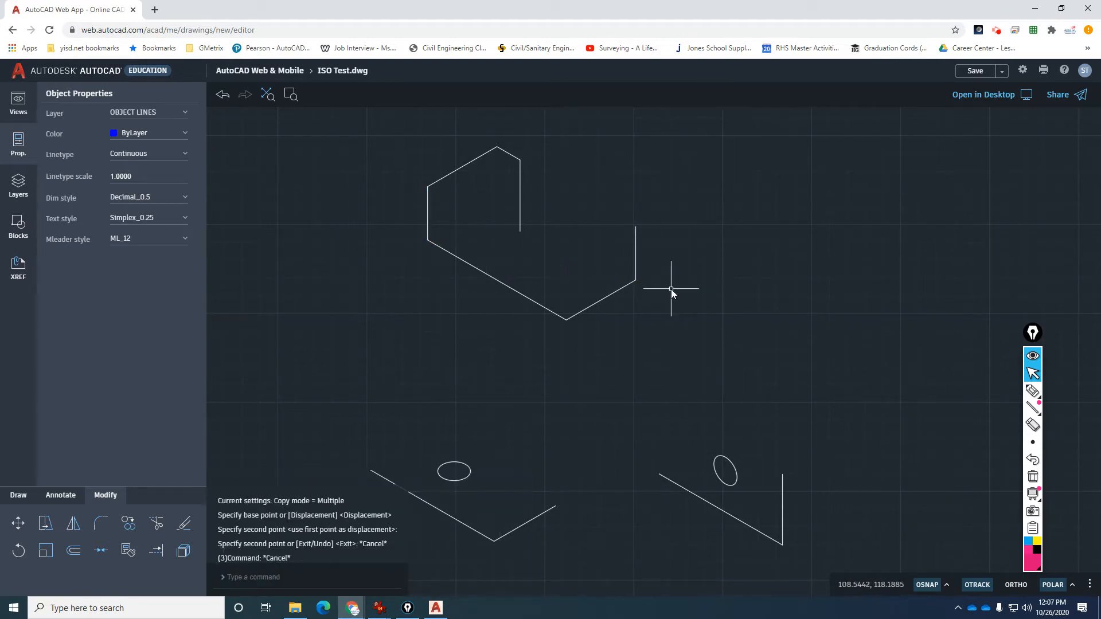
{"action": "type", "text": "c"}
{"action": "key", "text": "Return"}
Cut the right-corner vertical edge to 3/4 unit using a 3/4-radius guide circle, then delete the circle.
{"action": "left_click", "coordinate": [636, 282]}
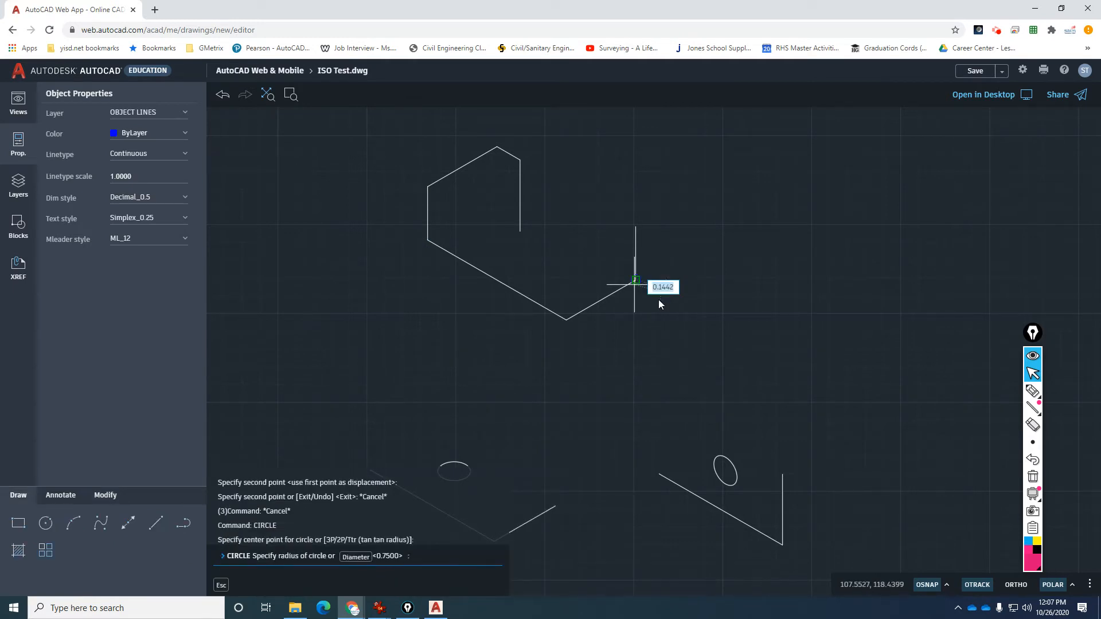
{"action": "type", "text": "3/4"}
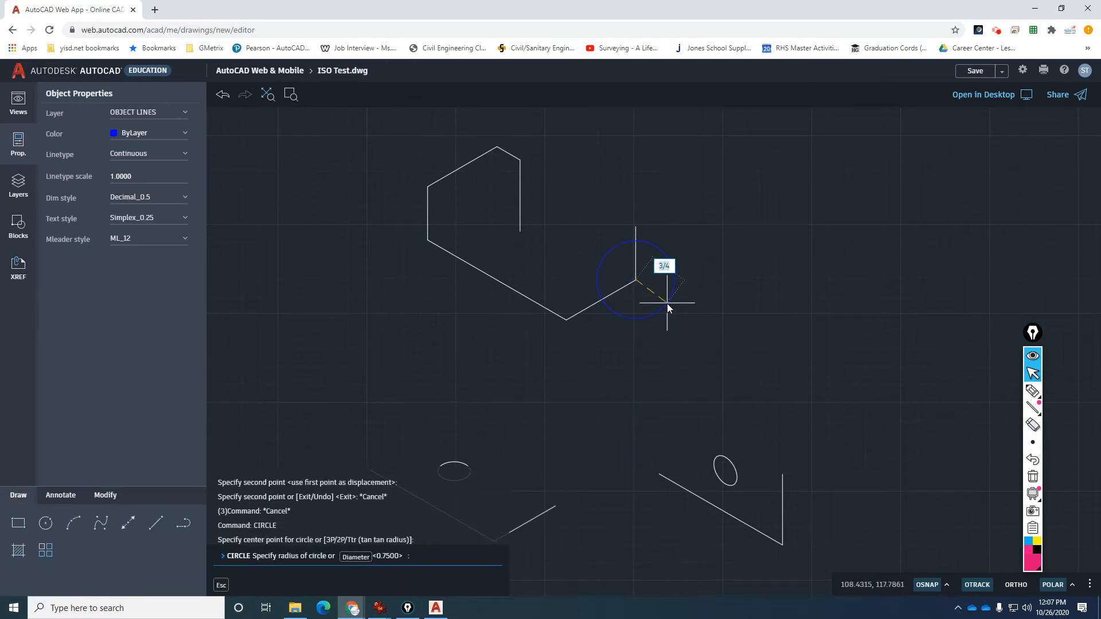
{"action": "key", "text": "Return"}
{"action": "key", "text": "Return"}
{"action": "type", "text": "tr"}
{"action": "key", "text": "Return"}
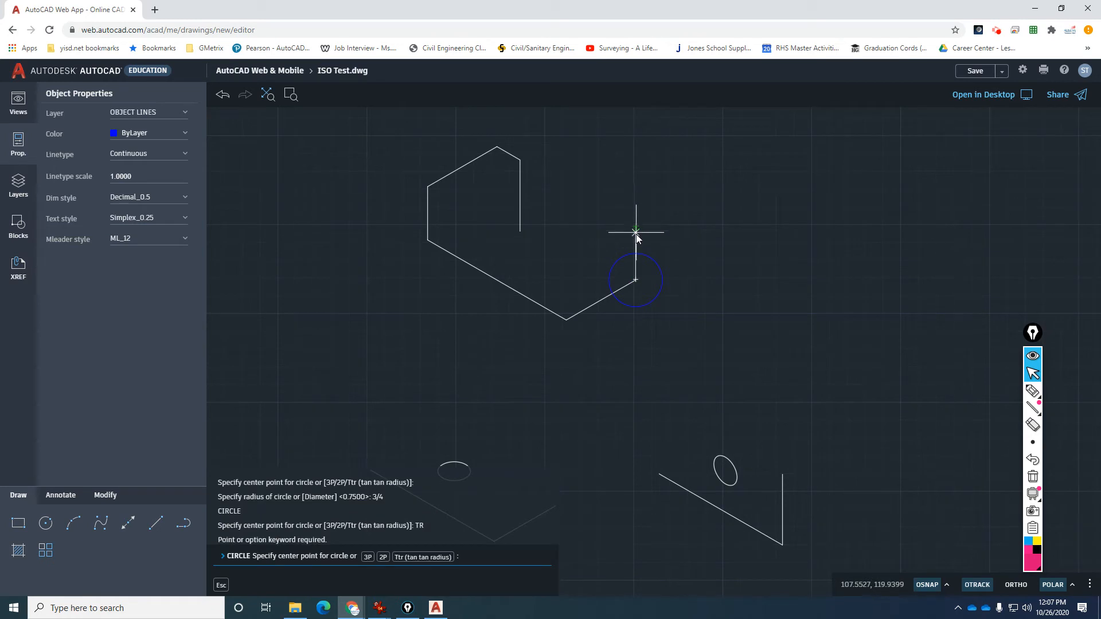
{"action": "key", "text": "Escape"}
{"action": "key", "text": "Escape"}
{"action": "key", "text": "Escape"}
{"action": "key", "text": "Escape"}
{"action": "type", "text": "tr"}
{"action": "key", "text": "Return"}
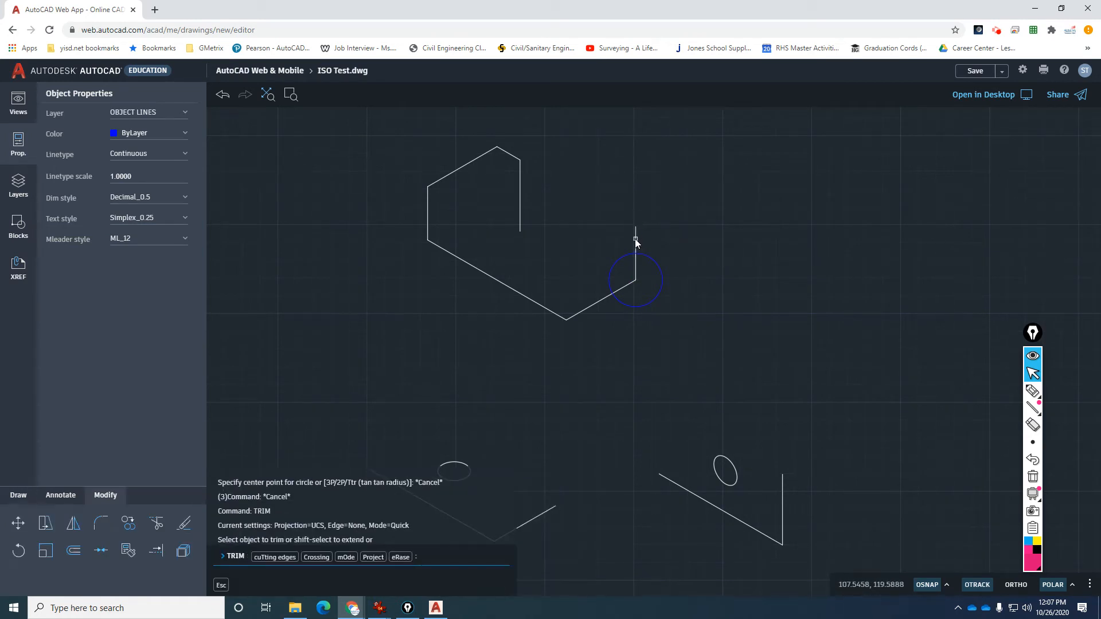
{"action": "left_click", "coordinate": [635, 238]}
{"action": "key", "text": "Return"}
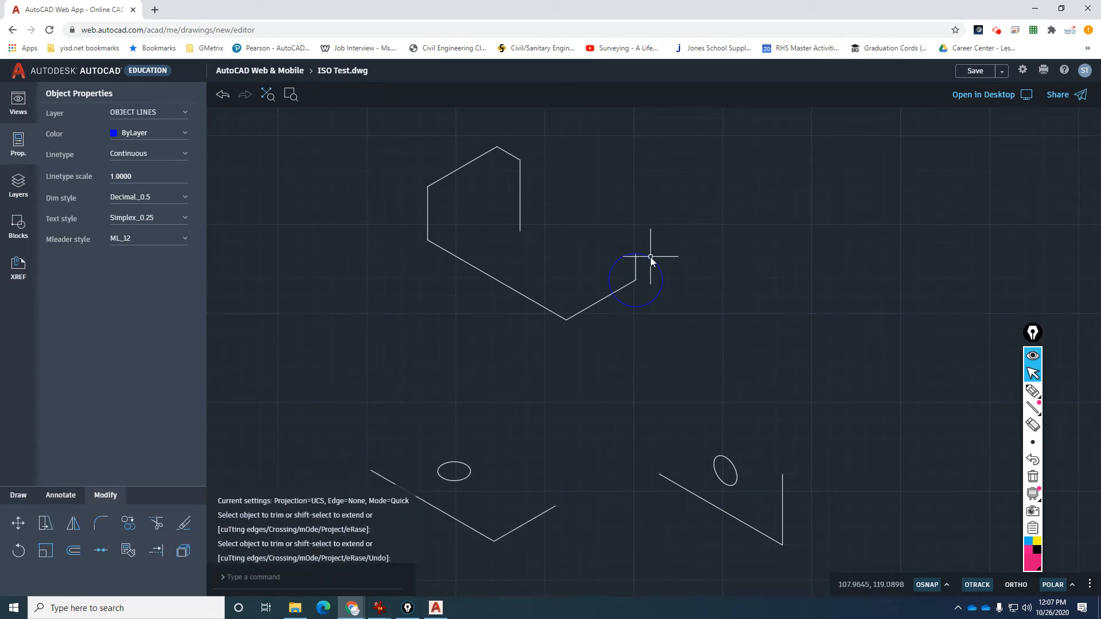
{"action": "left_click", "coordinate": [651, 261]}
{"action": "key", "text": "Delete"}
Copy the lower-left front edge onto the top of the short right vertical edge.
{"action": "type", "text": "co"}
{"action": "key", "text": "Return"}
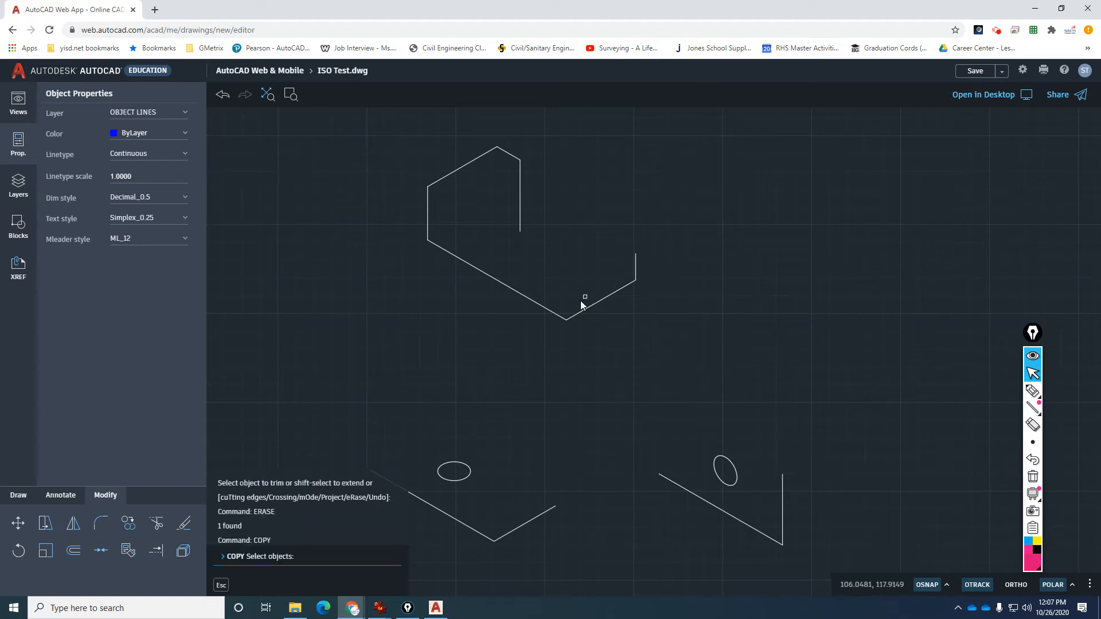
{"action": "left_click", "coordinate": [559, 318]}
{"action": "key", "text": "Return"}
{"action": "left_click", "coordinate": [565, 319]}
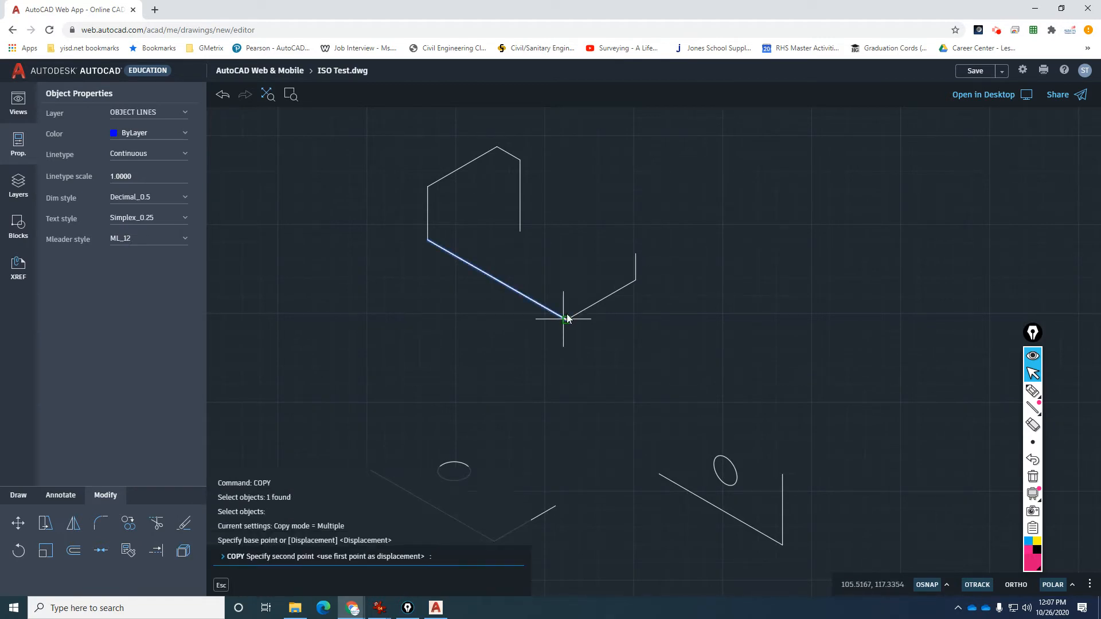
{"action": "left_click", "coordinate": [620, 251]}
{"action": "key", "text": "Escape"}
{"action": "key", "text": "Escape"}
{"action": "key", "text": "Escape"}
{"action": "key", "text": "Escape"}
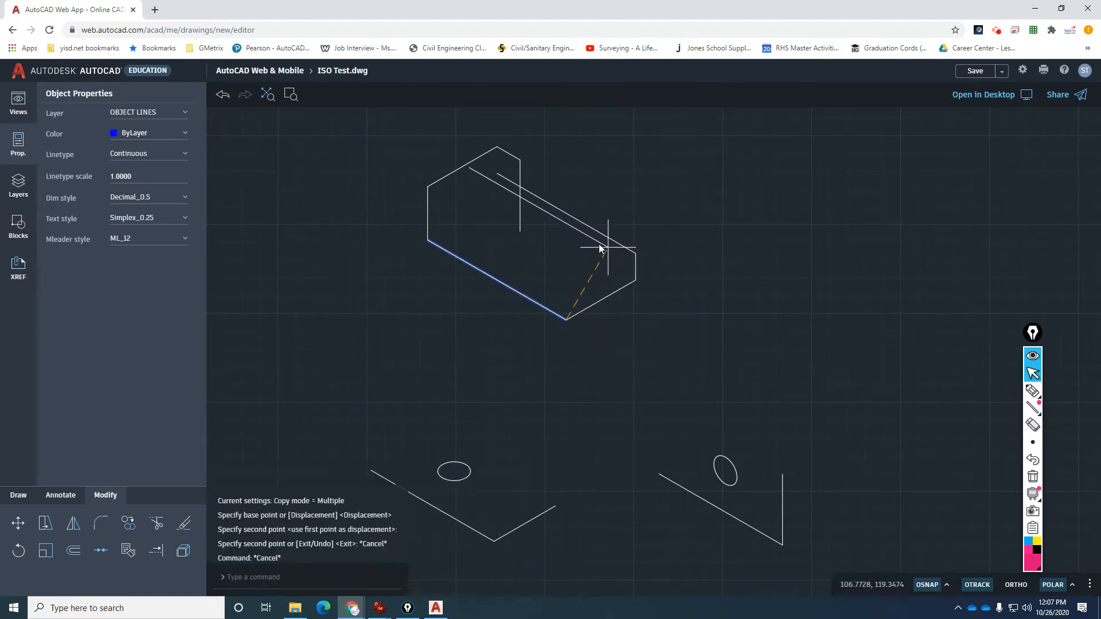
{"action": "key", "text": "Escape"}
{"action": "type", "text": "tr"}
{"action": "key", "text": "Return"}
Trim the stray vertical and diagonal stubs, then copy the upper-left top edge down from the top corner.
{"action": "left_click", "coordinate": [521, 198]}
{"action": "left_click", "coordinate": [511, 181]}
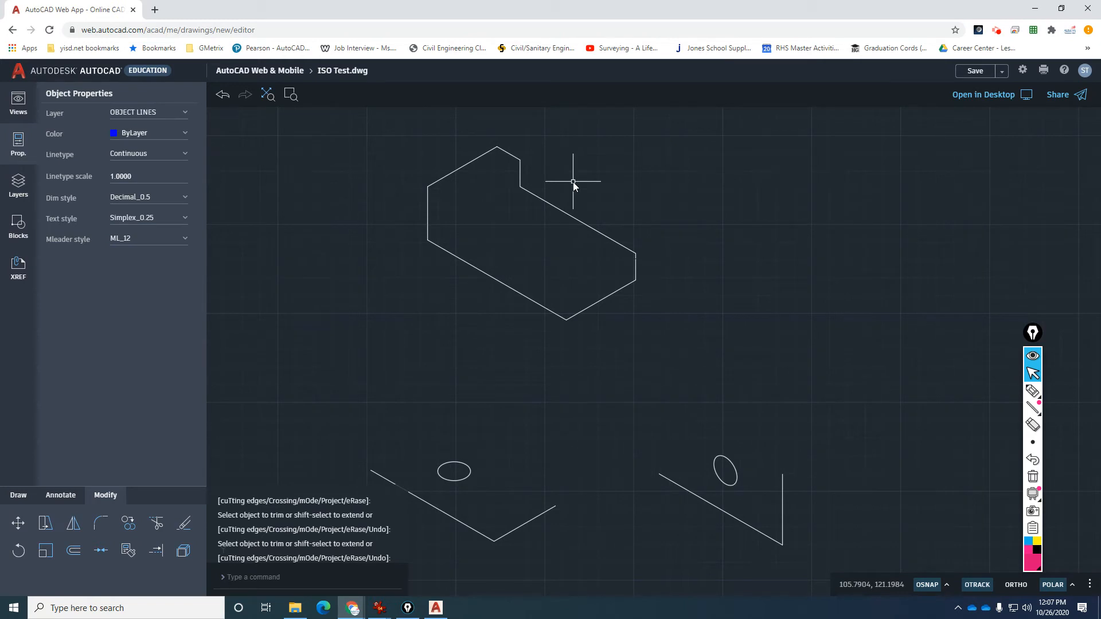
{"action": "type", "text": "co"}
{"action": "key", "text": "Return"}
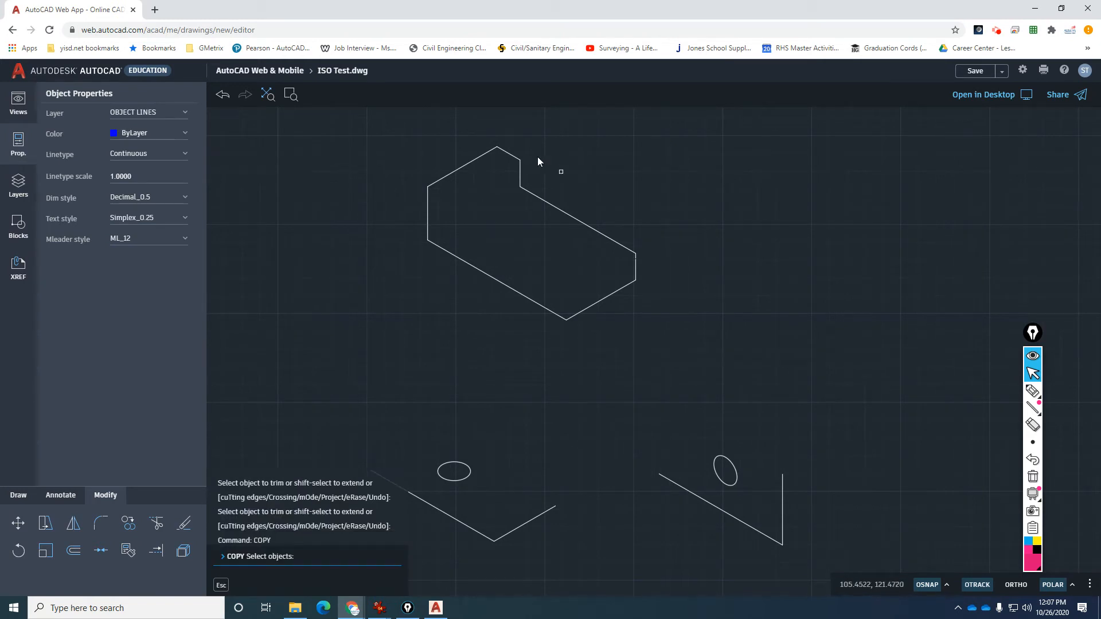
{"action": "left_click", "coordinate": [484, 156]}
{"action": "key", "text": "Return"}
{"action": "left_click", "coordinate": [496, 148]}
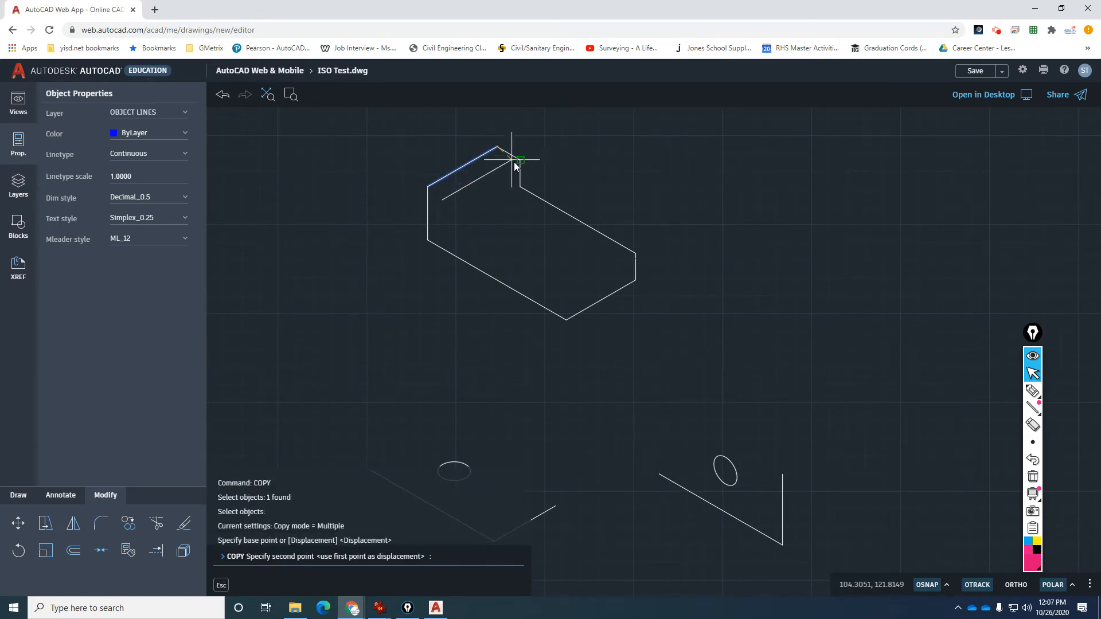
{"action": "left_click", "coordinate": [520, 186]}
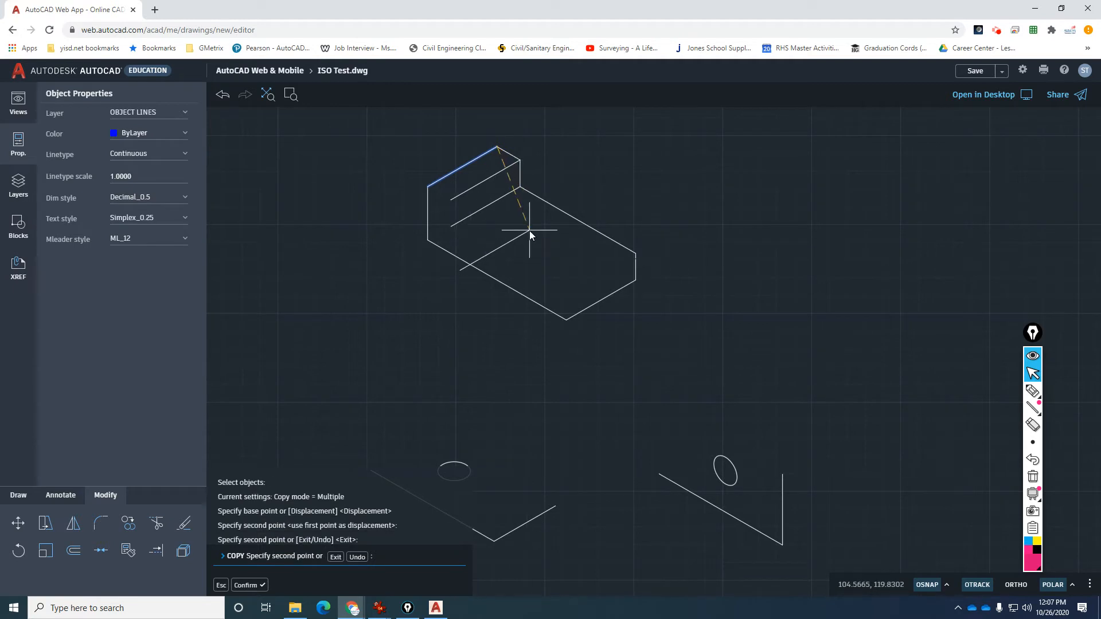
{"action": "key", "text": "Escape"}
{"action": "key", "text": "Escape"}
{"action": "key", "text": "Escape"}
{"action": "key", "text": "Escape"}
Copy the short right vertical edge to the bottom front corner.
{"action": "key", "text": "Return"}
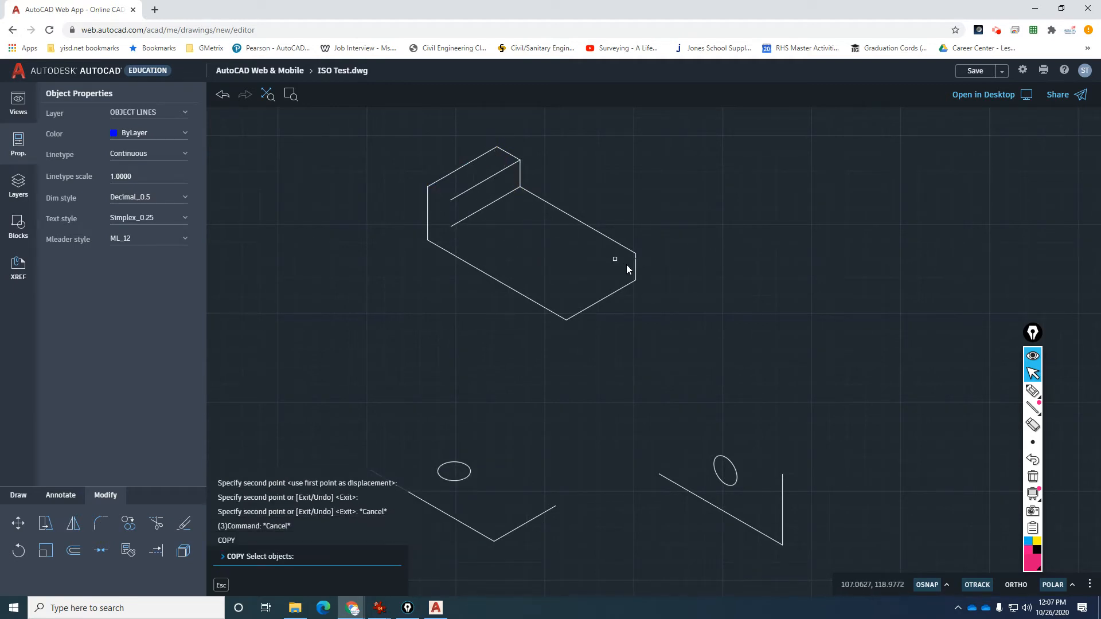
{"action": "left_click", "coordinate": [636, 266]}
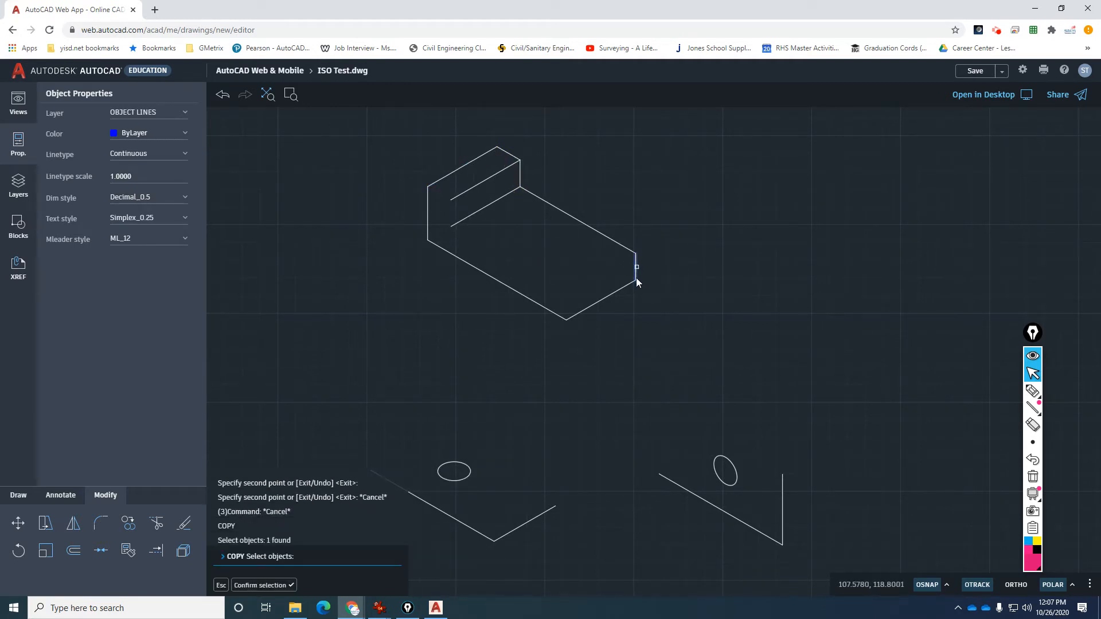
{"action": "key", "text": "Return"}
{"action": "left_click", "coordinate": [635, 281]}
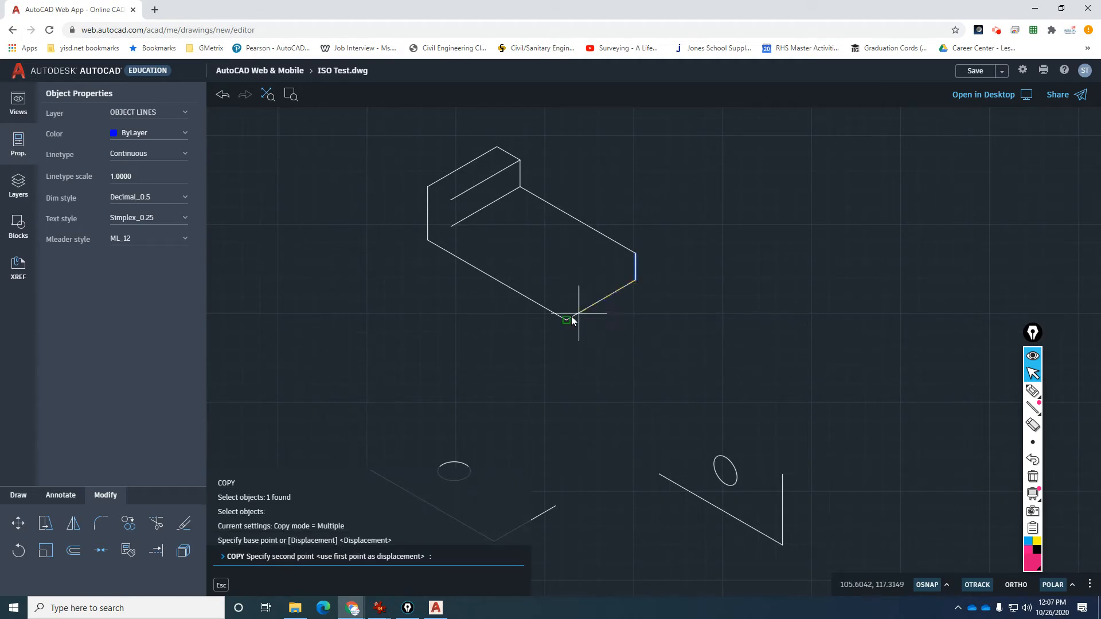
{"action": "left_click", "coordinate": [570, 318]}
{"action": "key", "text": "Escape"}
{"action": "key", "text": "Escape"}
{"action": "key", "text": "Escape"}
{"action": "key", "text": "Escape"}
Copy the bottom-right front edge atop the front vertical edge and pick the long top-right edge to copy.
{"action": "key", "text": "Return"}
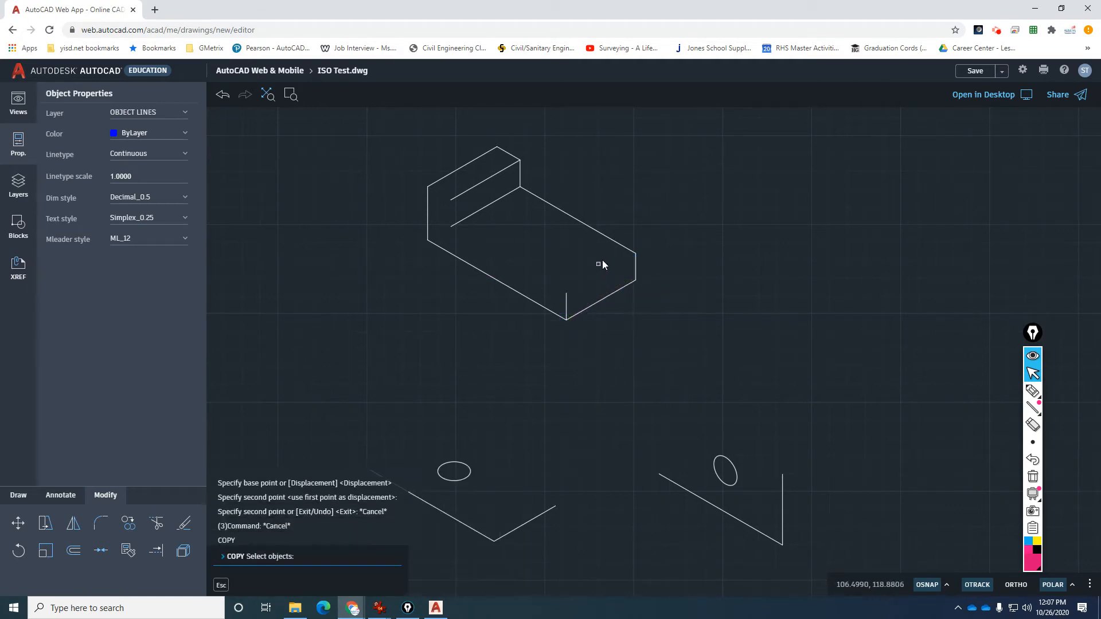
{"action": "left_click", "coordinate": [597, 301]}
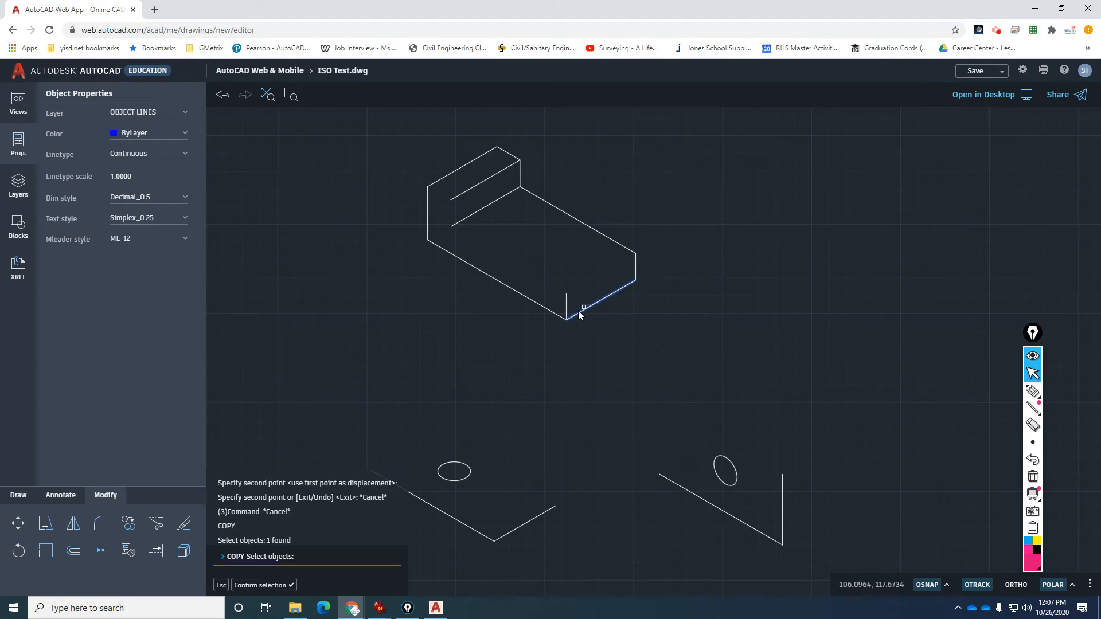
{"action": "key", "text": "Return"}
{"action": "left_click", "coordinate": [567, 319]}
{"action": "left_click", "coordinate": [568, 294]}
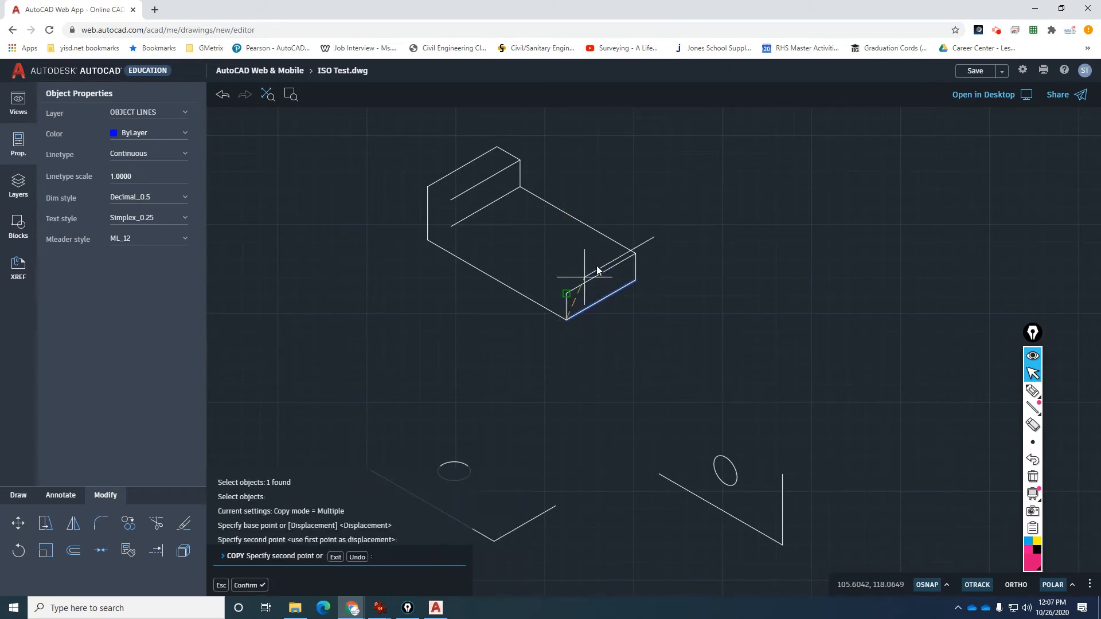
{"action": "key", "text": "Escape"}
{"action": "key", "text": "Escape"}
{"action": "key", "text": "Escape"}
{"action": "key", "text": "Escape"}
{"action": "key", "text": "Return"}
{"action": "left_click", "coordinate": [615, 243]}
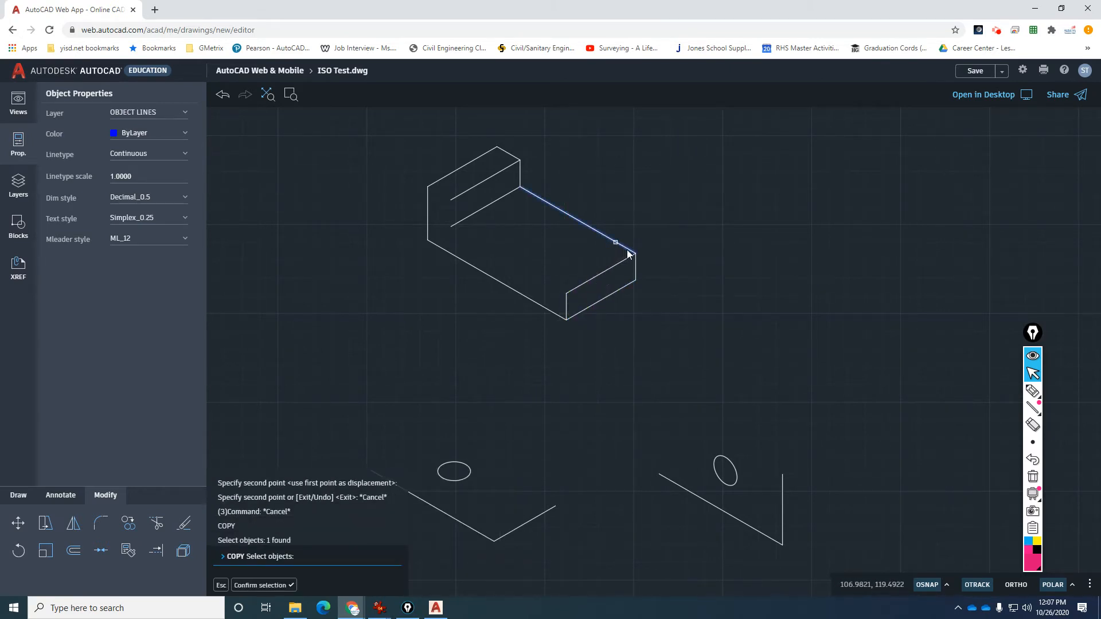
{"action": "key", "text": "Return"}
{"action": "left_click", "coordinate": [634, 253]}
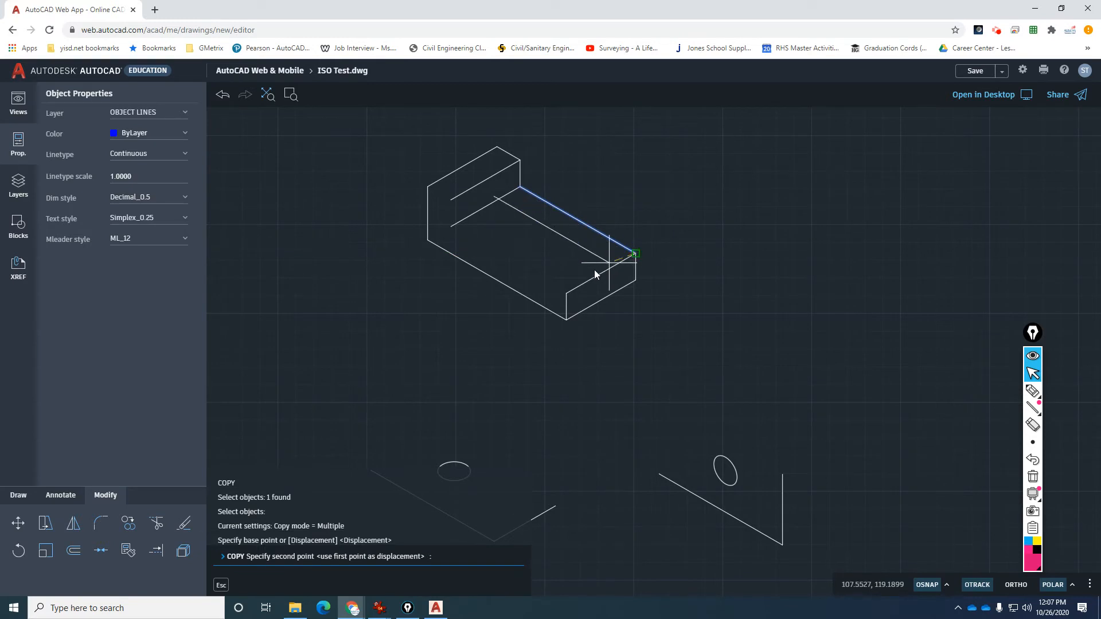
Place the top-right edge copy at the front corner and copy the back step's short vertical edge to the inner left corner.
{"action": "left_click", "coordinate": [566, 294]}
{"action": "key", "text": "Escape"}
{"action": "key", "text": "Escape"}
{"action": "key", "text": "Escape"}
{"action": "key", "text": "Escape"}
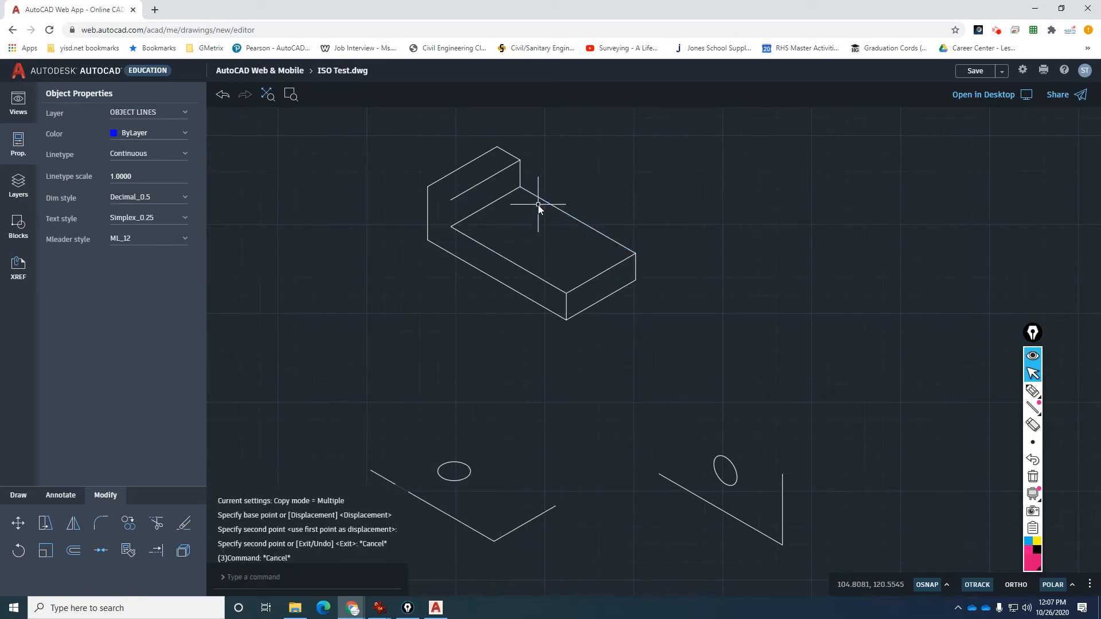
{"action": "key", "text": "Return"}
{"action": "left_click", "coordinate": [521, 170]}
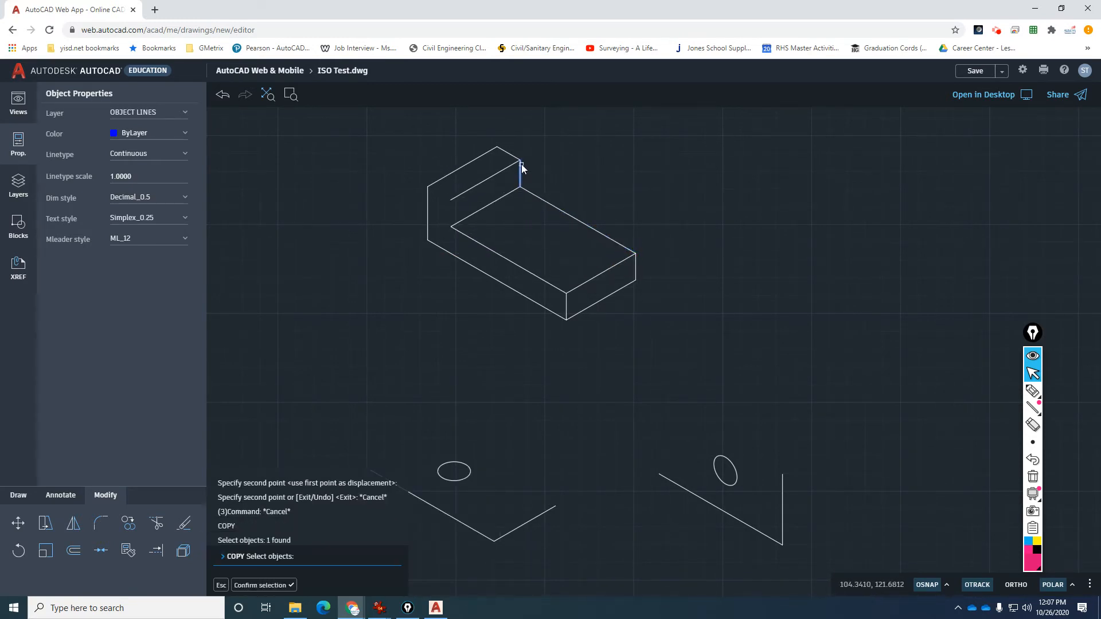
{"action": "key", "text": "Return"}
{"action": "left_click", "coordinate": [521, 163]}
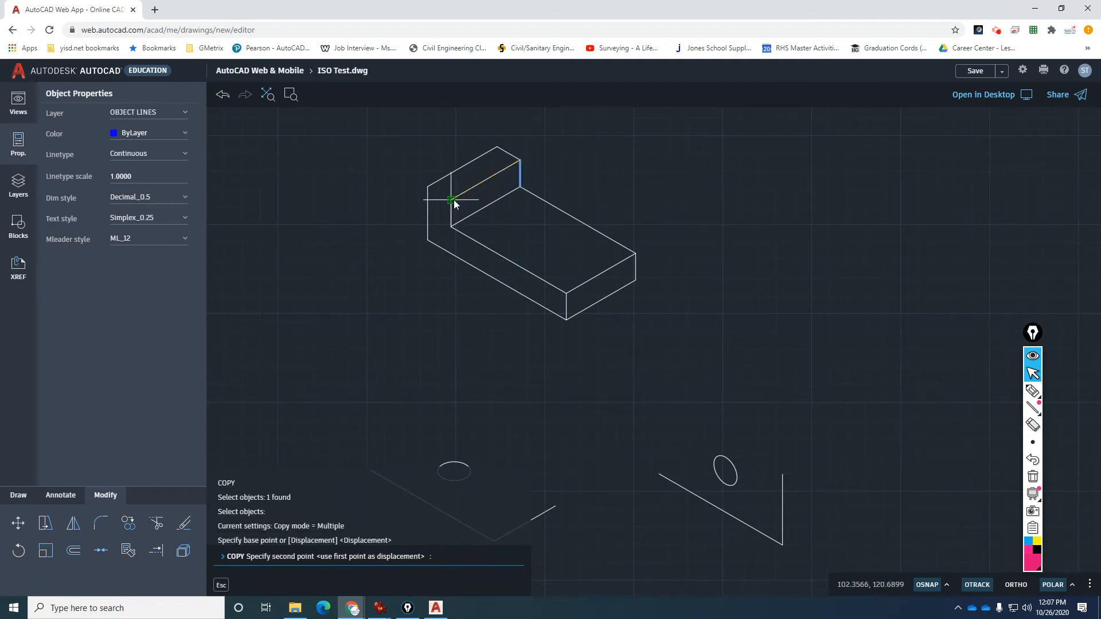
{"action": "left_click", "coordinate": [452, 200]}
{"action": "key", "text": "Escape"}
{"action": "key", "text": "Escape"}
{"action": "key", "text": "Escape"}
{"action": "key", "text": "Escape"}
Copy the back step's short top edge to the inner left corner.
{"action": "key", "text": "Return"}
{"action": "left_click", "coordinate": [518, 161]}
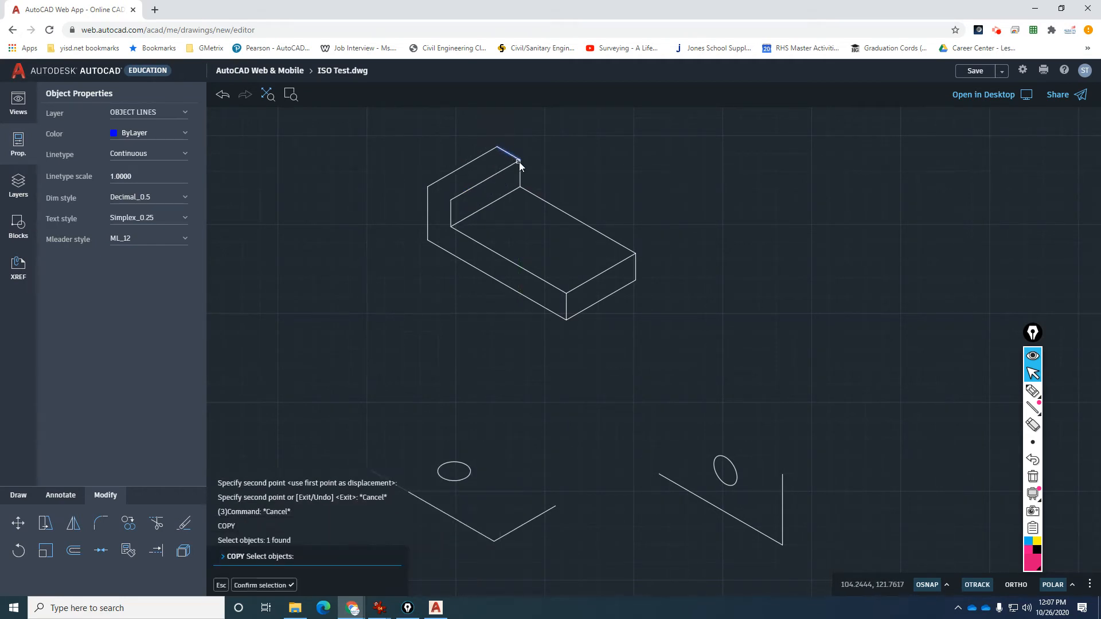
{"action": "key", "text": "Return"}
{"action": "left_click", "coordinate": [520, 162]}
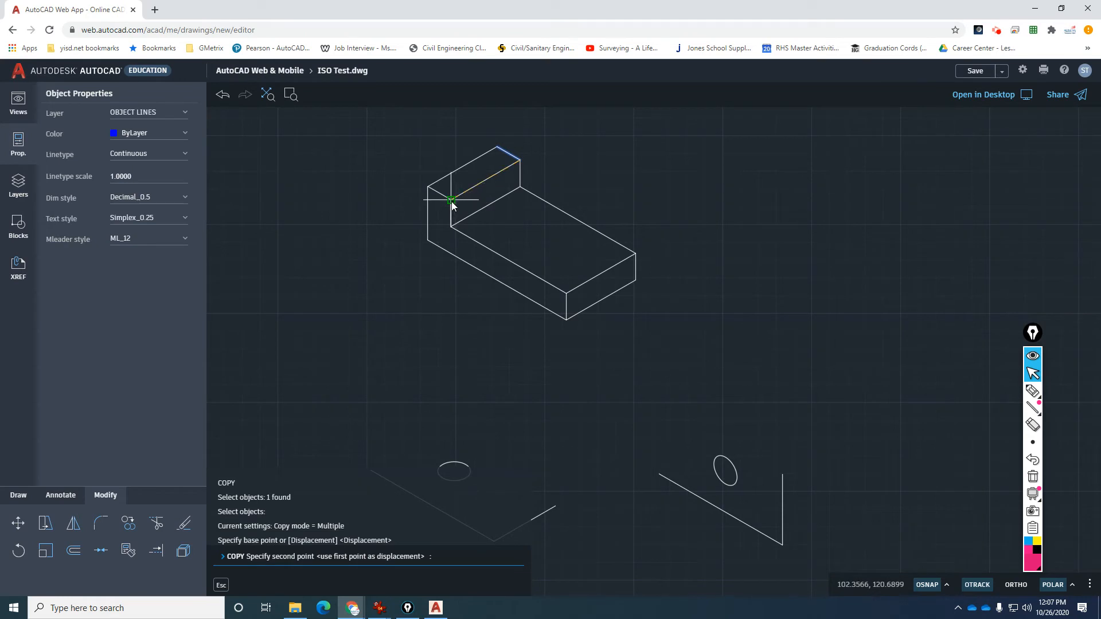
{"action": "left_click", "coordinate": [452, 201]}
{"action": "key", "text": "Escape"}
{"action": "key", "text": "Escape"}
{"action": "key", "text": "Escape"}
{"action": "key", "text": "Escape"}
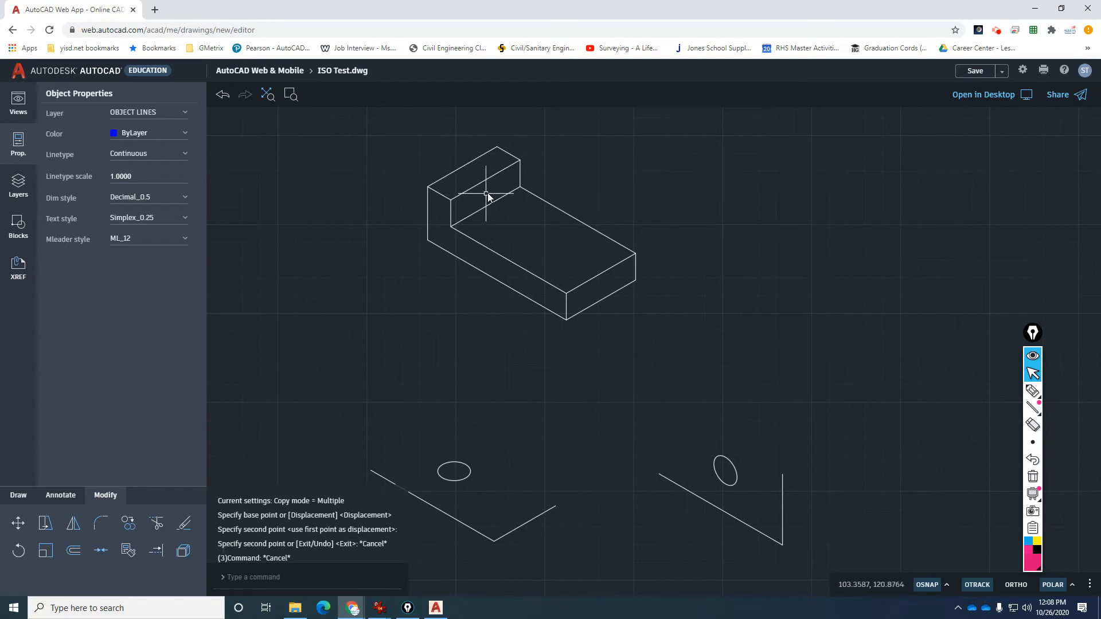
{"action": "type", "text": "co"}
{"action": "key", "text": "Return"}
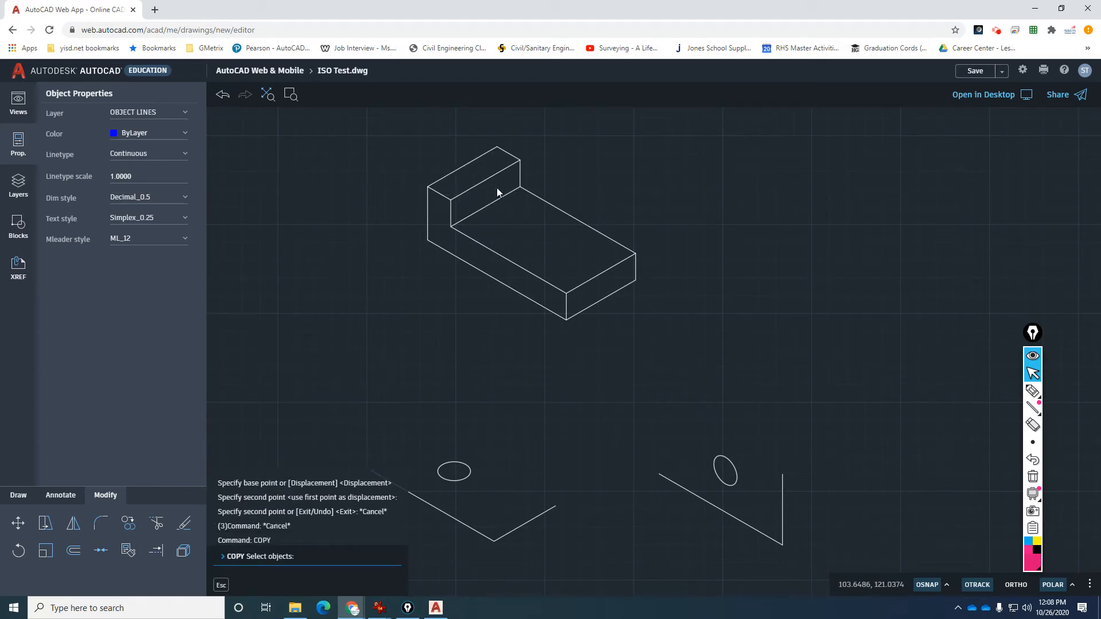
{"action": "key", "text": "Escape"}
{"action": "key", "text": "Escape"}
{"action": "type", "text": "c"}
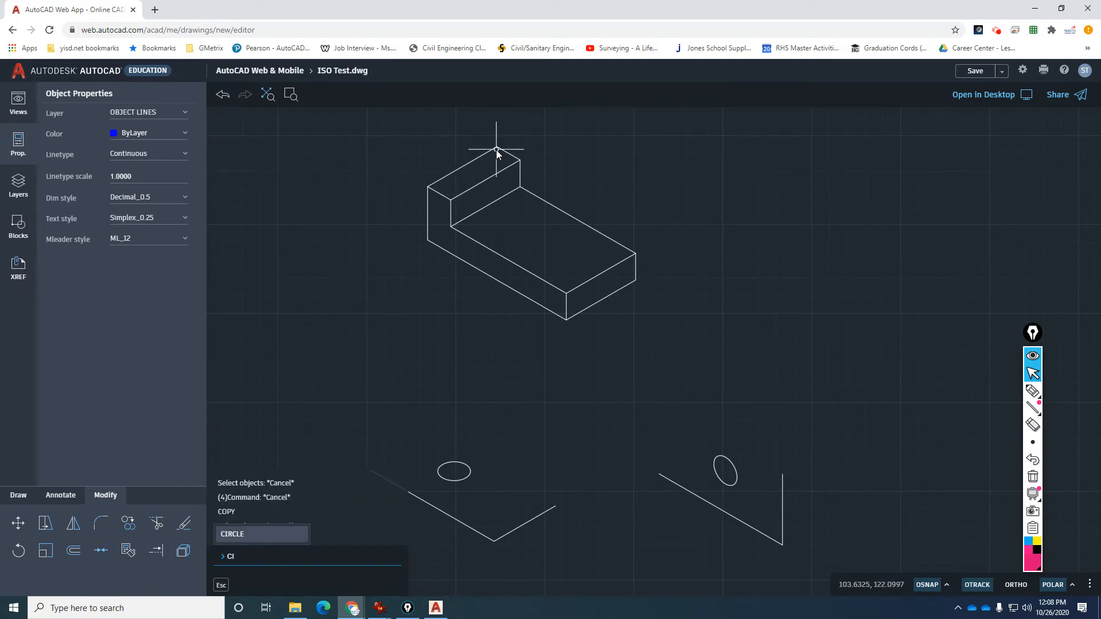
{"action": "key", "text": "Return"}
{"action": "left_click", "coordinate": [497, 148]}
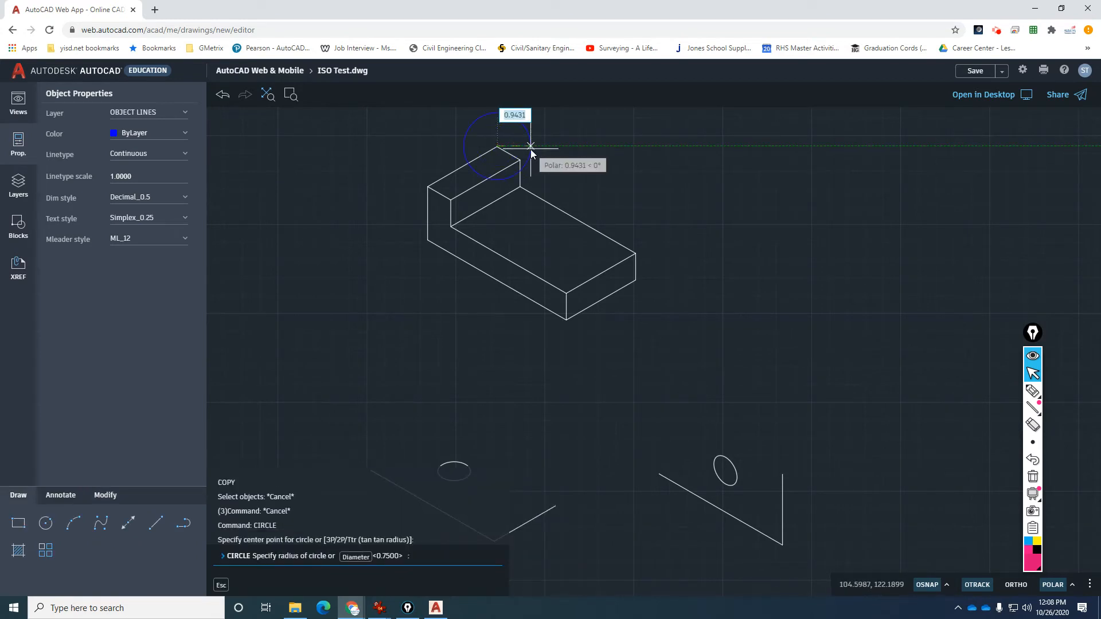
{"action": "type", "text": "1-1/8"}
{"action": "key", "text": "Return"}
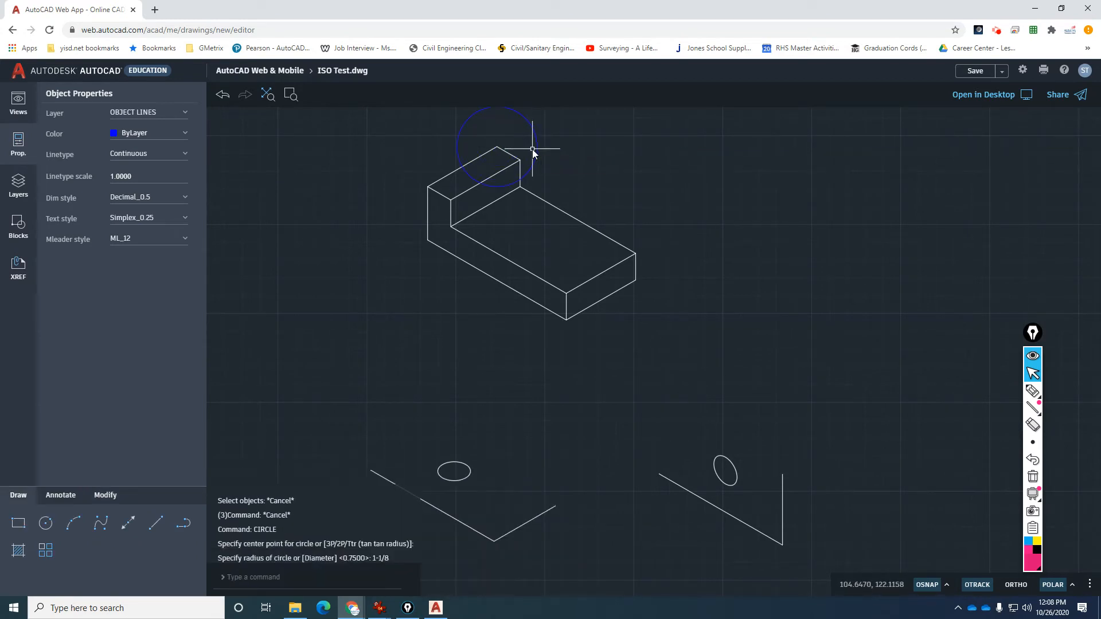
{"action": "scroll", "coordinate": [450, 159], "scroll_direction": "up", "scroll_amount": 1}
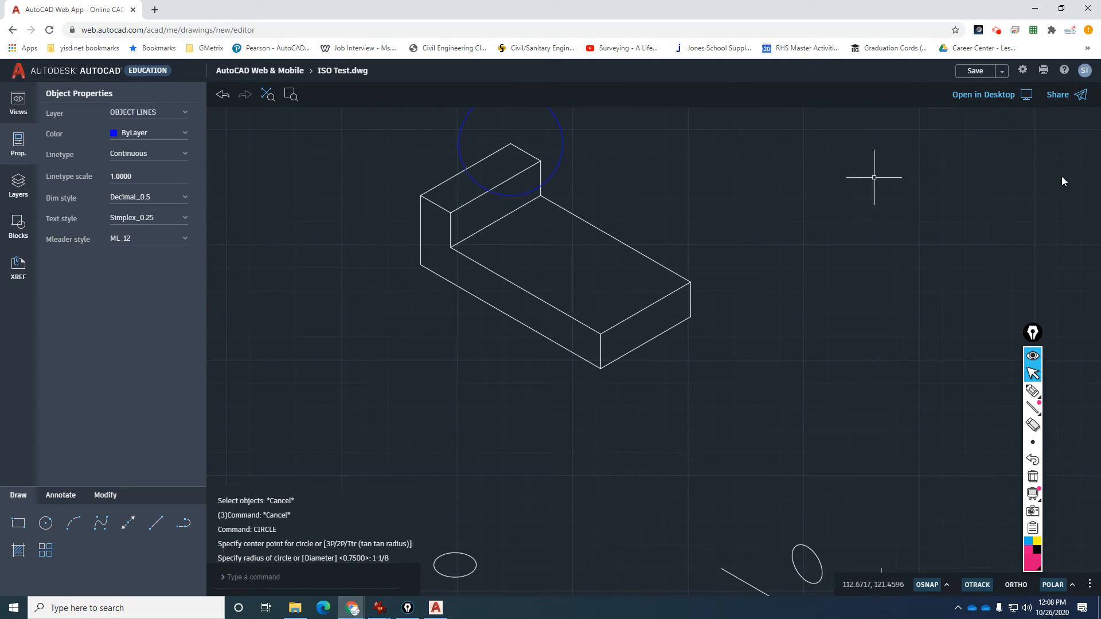
{"action": "key", "text": "alt+Tab"}
{"action": "left_click_drag", "start_coordinate": [1088, 125], "coordinate": [892, 127]}
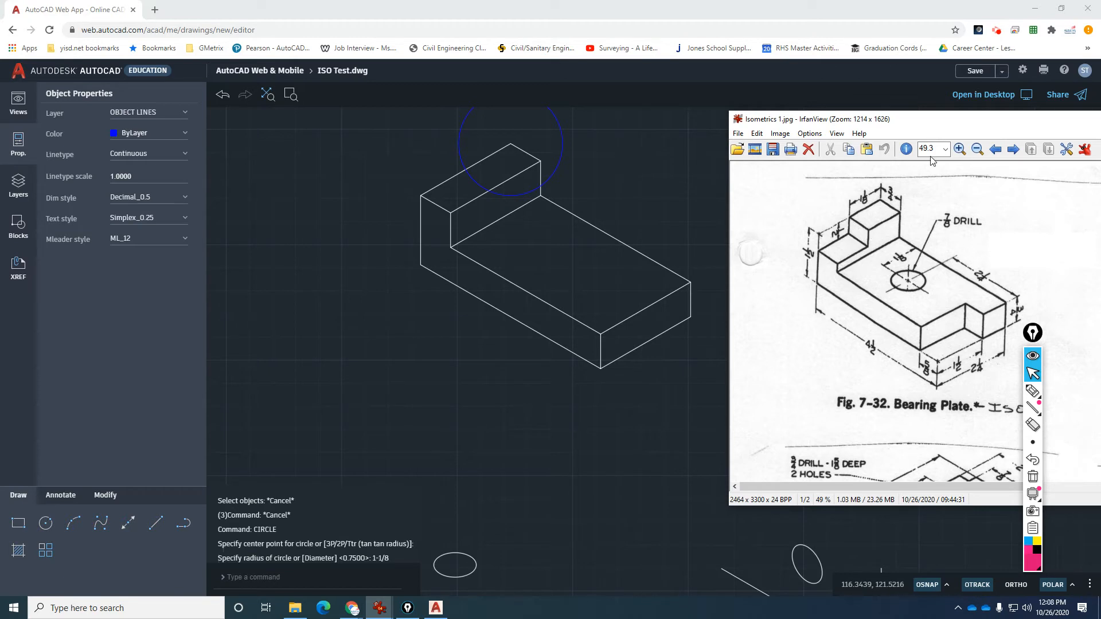
{"action": "left_click_drag", "start_coordinate": [938, 124], "coordinate": [1100, 128]}
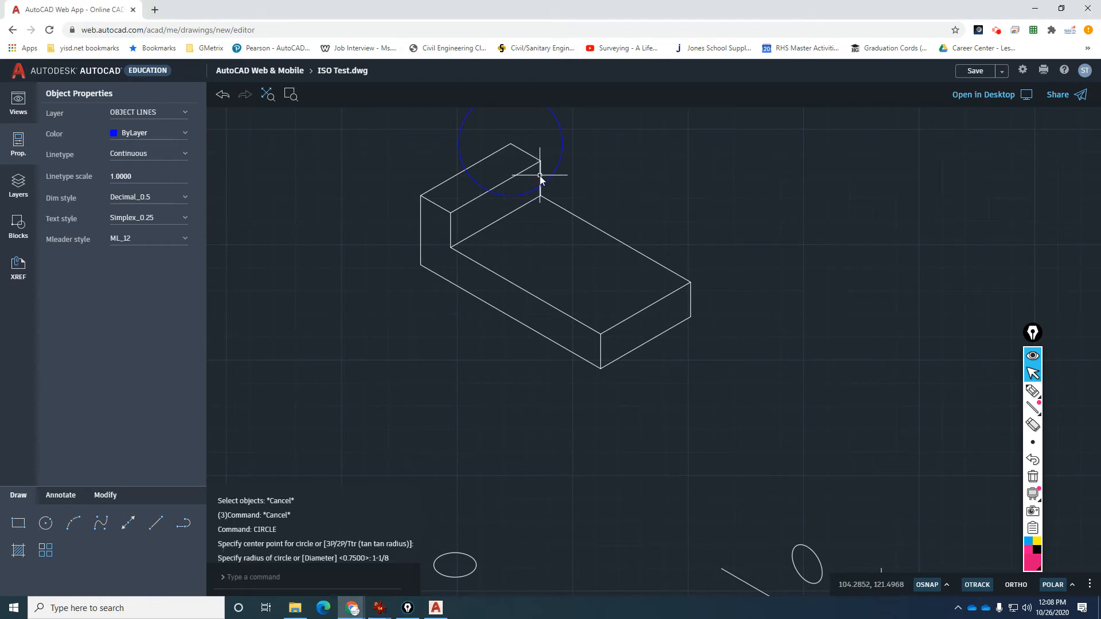
Copy the short vertical edge of the raised block and erase the large construction circle.
{"action": "key", "text": "Escape"}
{"action": "type", "text": "CO"}
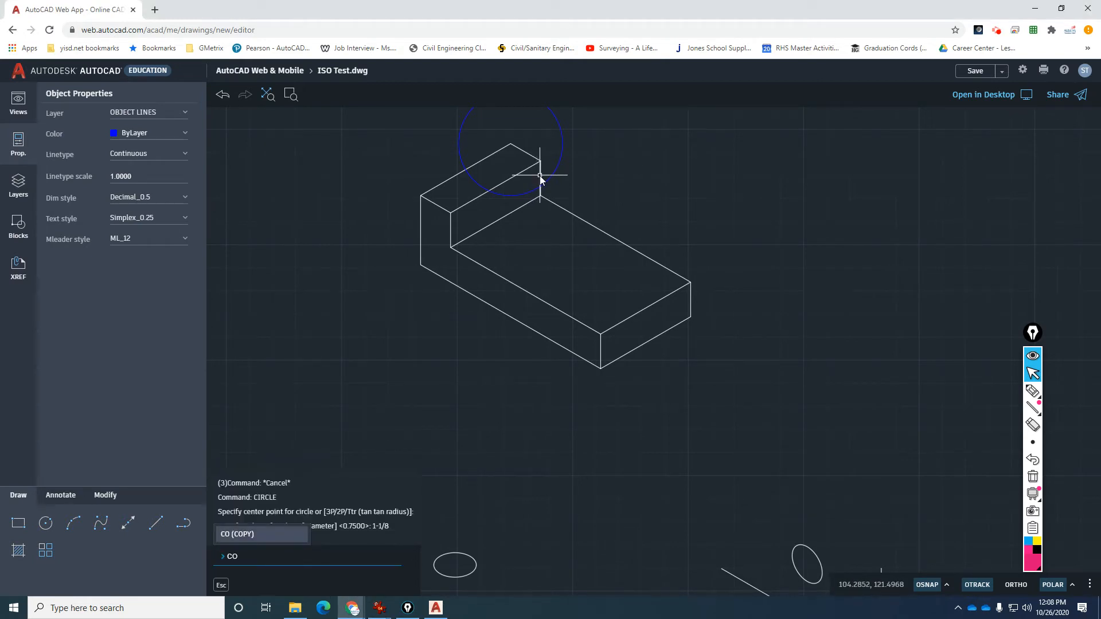
{"action": "key", "text": "Return"}
{"action": "left_click", "coordinate": [541, 171]}
{"action": "key", "text": "Return"}
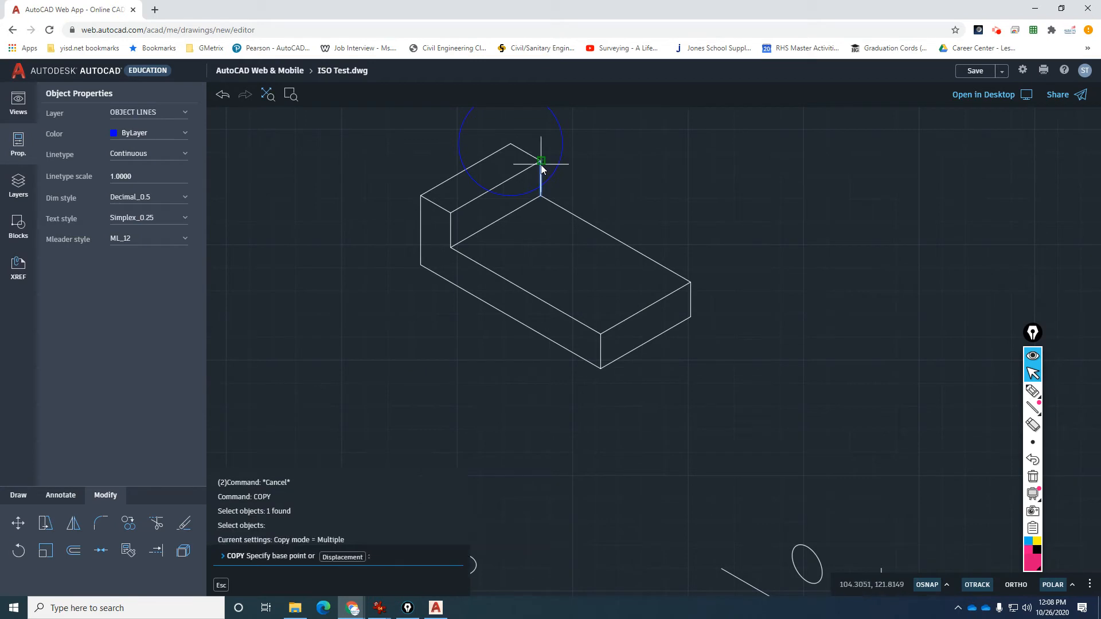
{"action": "left_click", "coordinate": [541, 165]}
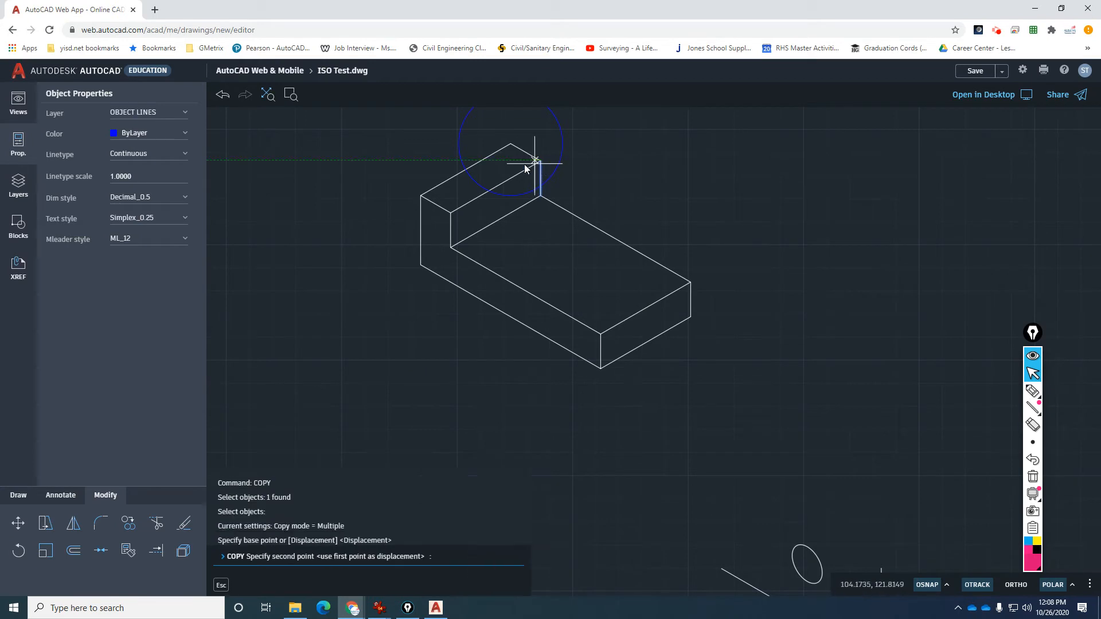
{"action": "key", "text": "Escape"}
{"action": "key", "text": "Escape"}
{"action": "left_click", "coordinate": [473, 179]}
{"action": "type", "text": "E"}
{"action": "key", "text": "Return"}
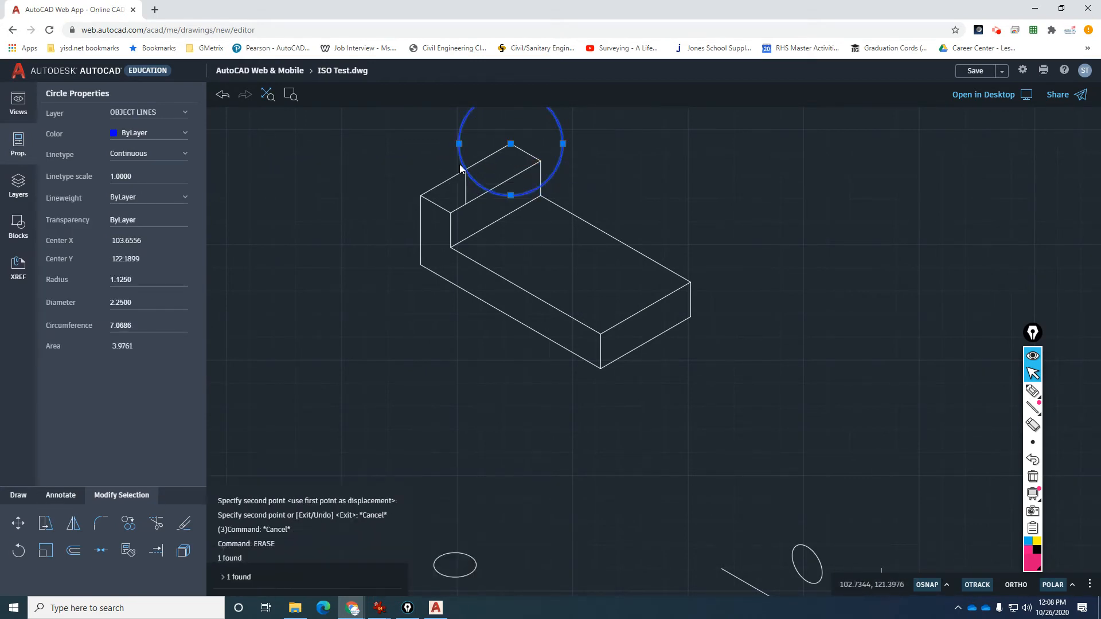
Trim the copied line to 1/2 inch using a 1/2-radius helper circle, then erase it.
{"action": "scroll", "coordinate": [459, 164], "scroll_direction": "up", "scroll_amount": 4}
{"action": "type", "text": "C"}
{"action": "key", "text": "Return"}
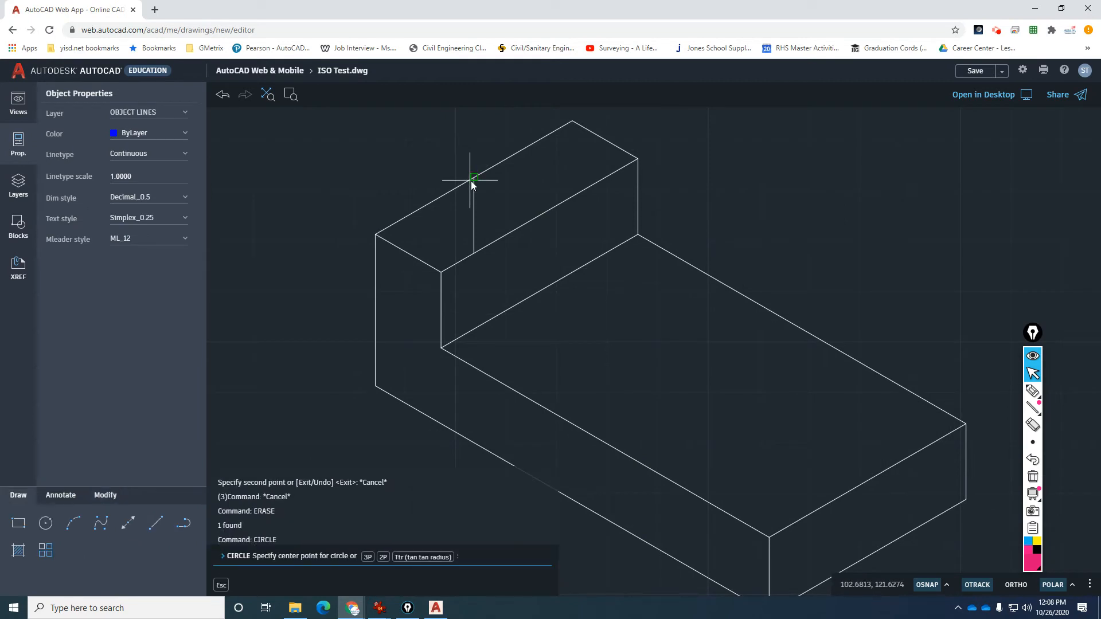
{"action": "left_click", "coordinate": [473, 178]}
{"action": "type", "text": "1/2"}
{"action": "key", "text": "Return"}
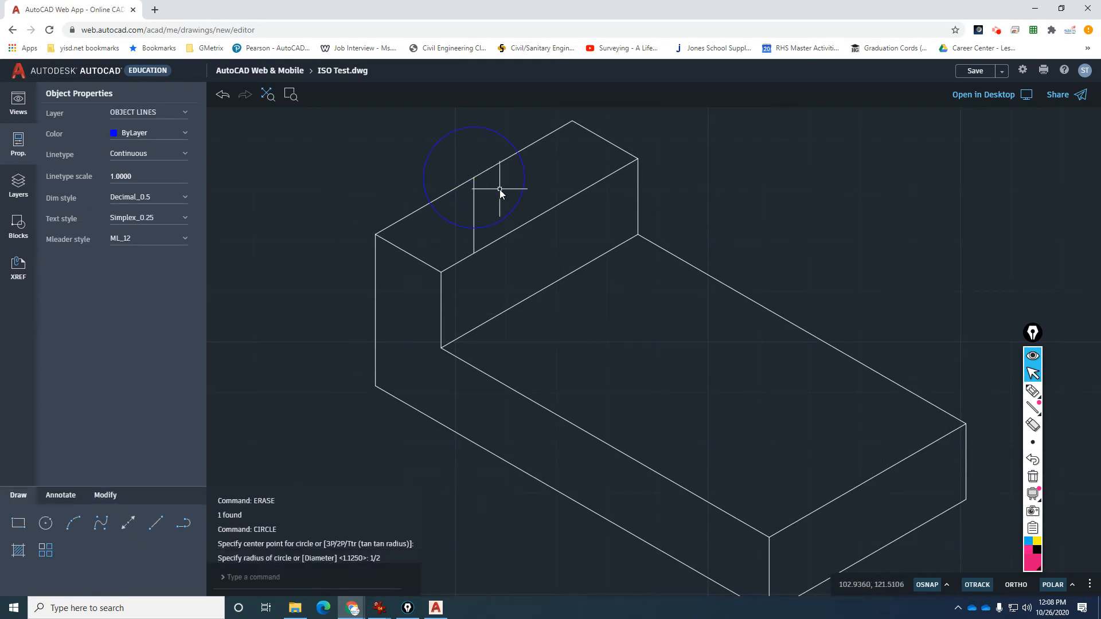
{"action": "type", "text": "TR"}
{"action": "key", "text": "Return"}
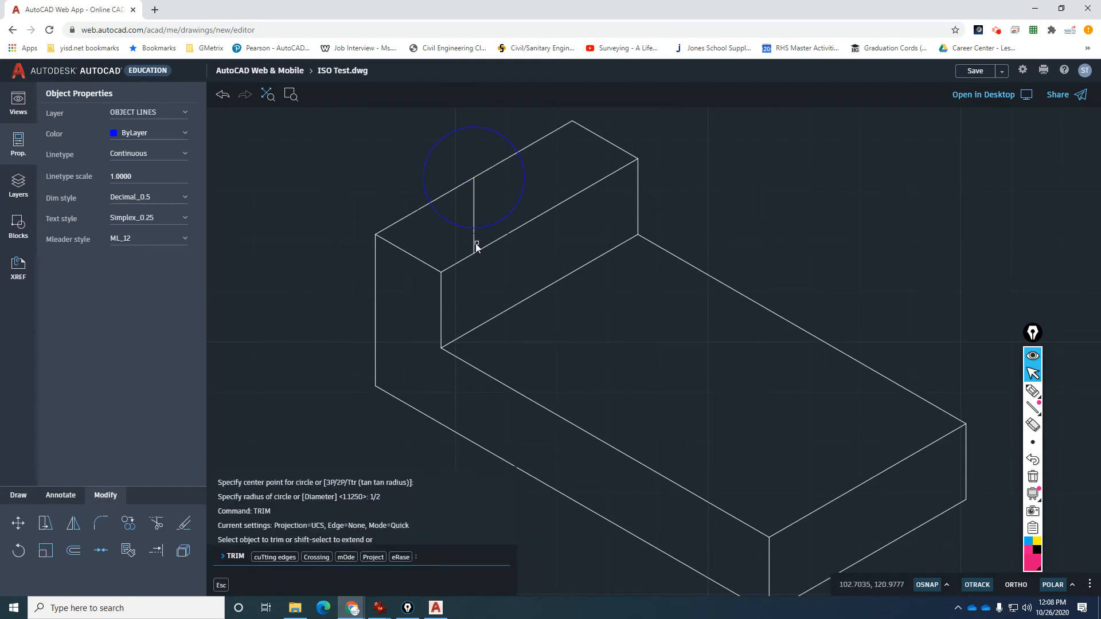
{"action": "left_click", "coordinate": [475, 246]}
{"action": "key", "text": "Return"}
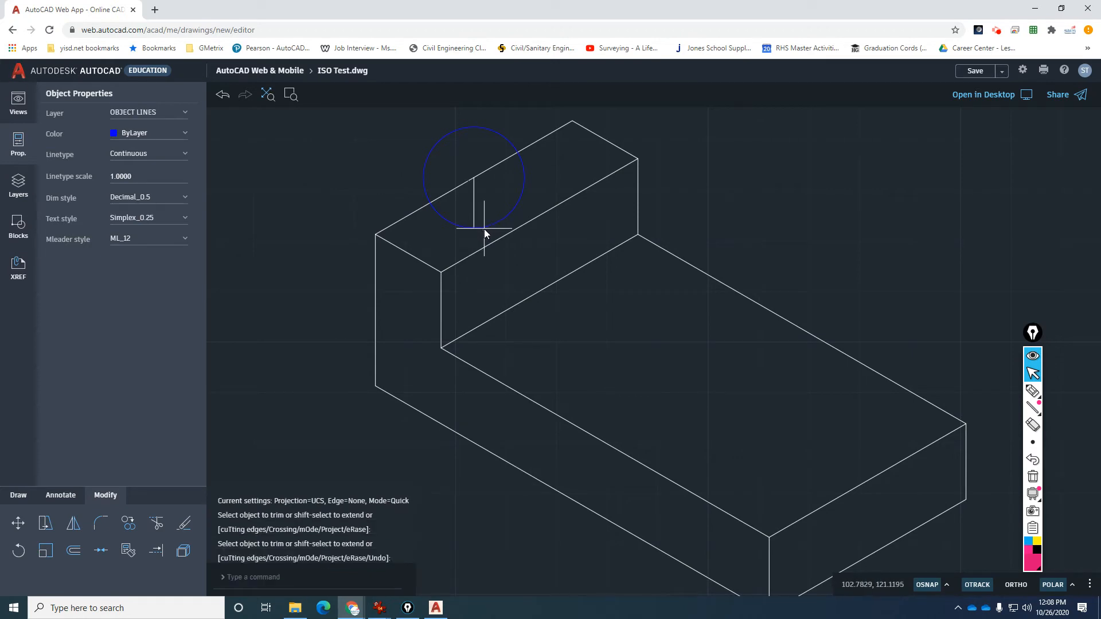
{"action": "left_click", "coordinate": [486, 223]}
{"action": "key", "text": "Delete"}
Copy the block's right end edge to the top and bottom of the short line.
{"action": "type", "text": "co"}
{"action": "key", "text": "Return"}
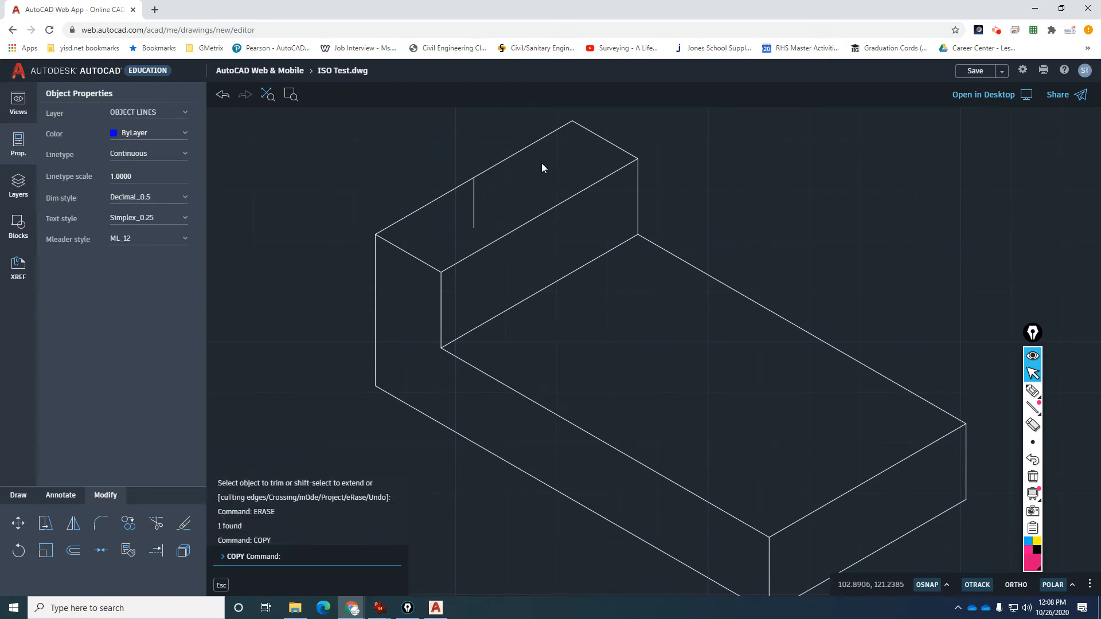
{"action": "left_click", "coordinate": [578, 124]}
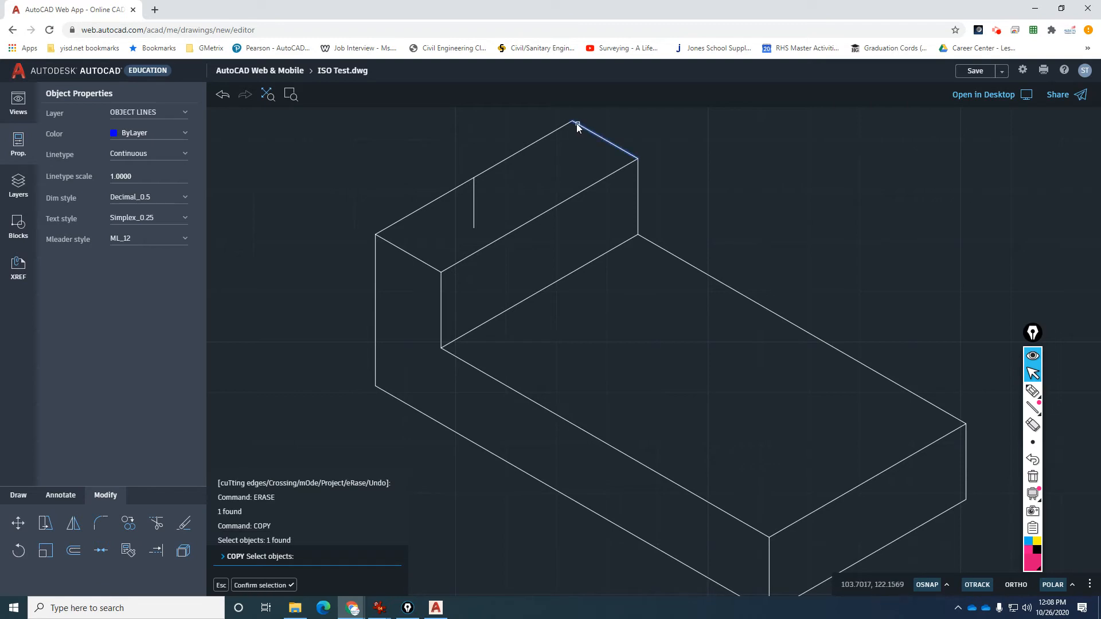
{"action": "key", "text": "Return"}
{"action": "left_click", "coordinate": [572, 121]}
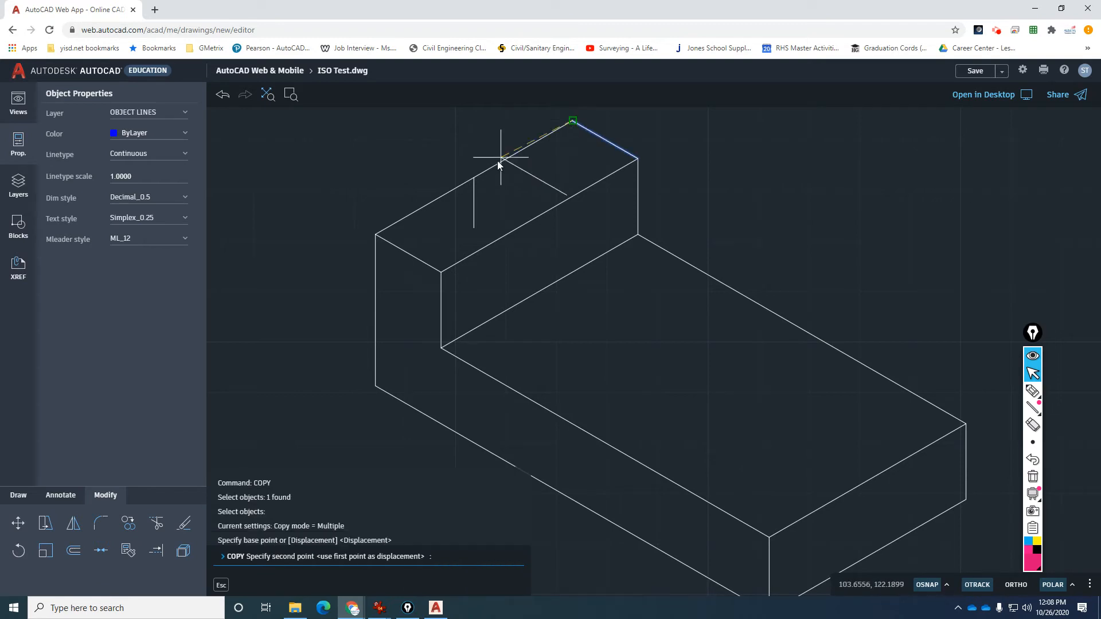
{"action": "left_click", "coordinate": [474, 178]}
{"action": "left_click", "coordinate": [474, 228]}
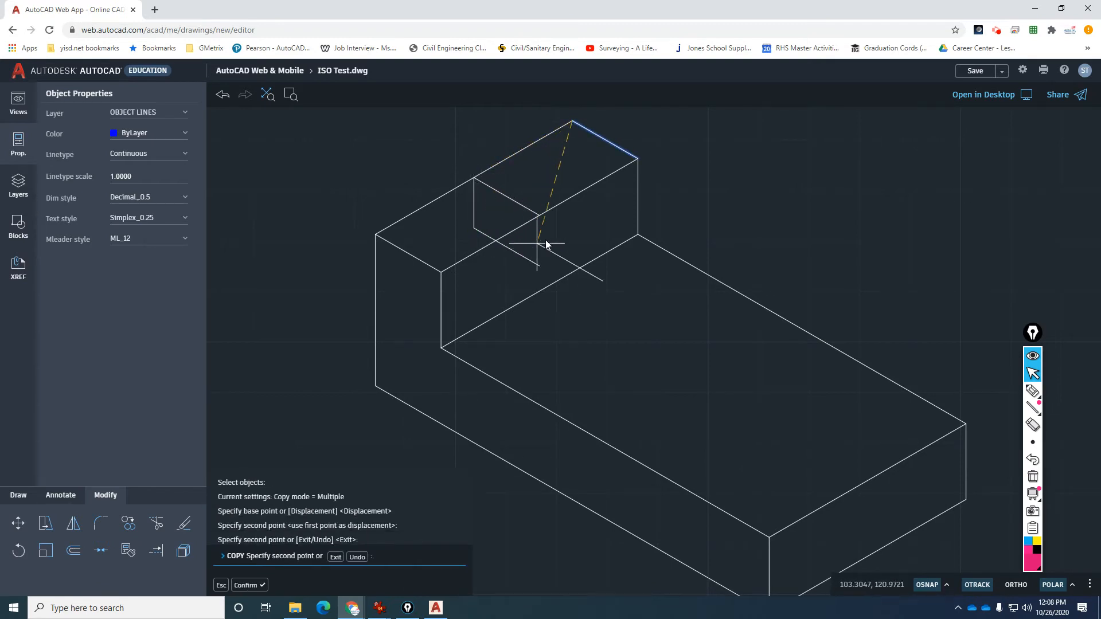
{"action": "key", "text": "Escape"}
{"action": "key", "text": "Escape"}
{"action": "key", "text": "Escape"}
{"action": "key", "text": "Escape"}
{"action": "key", "text": "Return"}
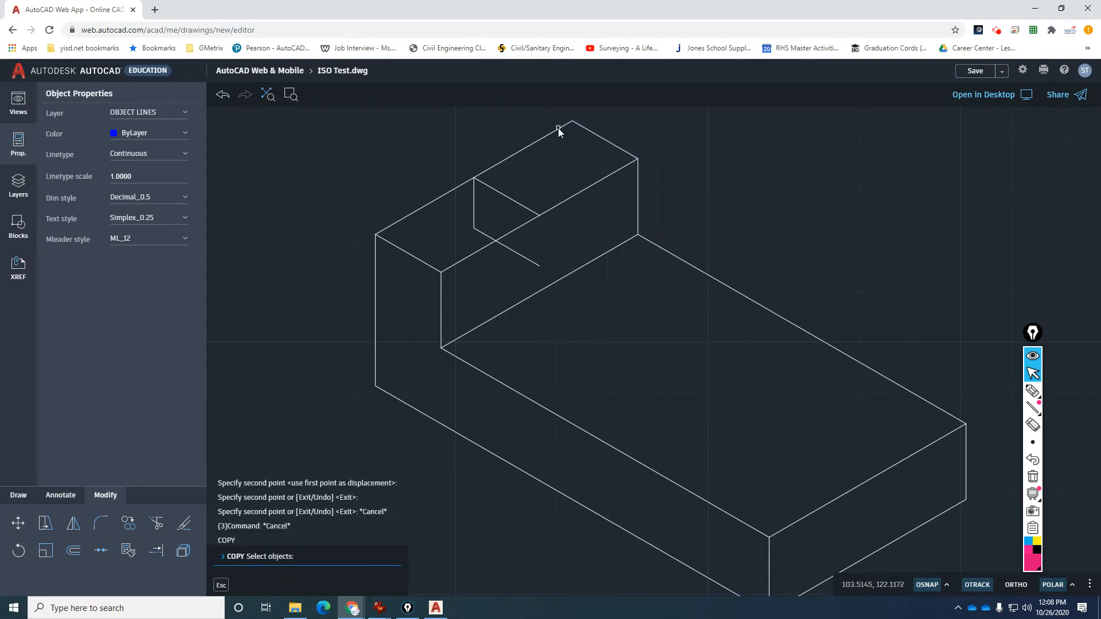
Copy the block's long top edge to the short line's bottom and to a lower point.
{"action": "left_click", "coordinate": [559, 129]}
{"action": "key", "text": "Return"}
{"action": "left_click", "coordinate": [572, 122]}
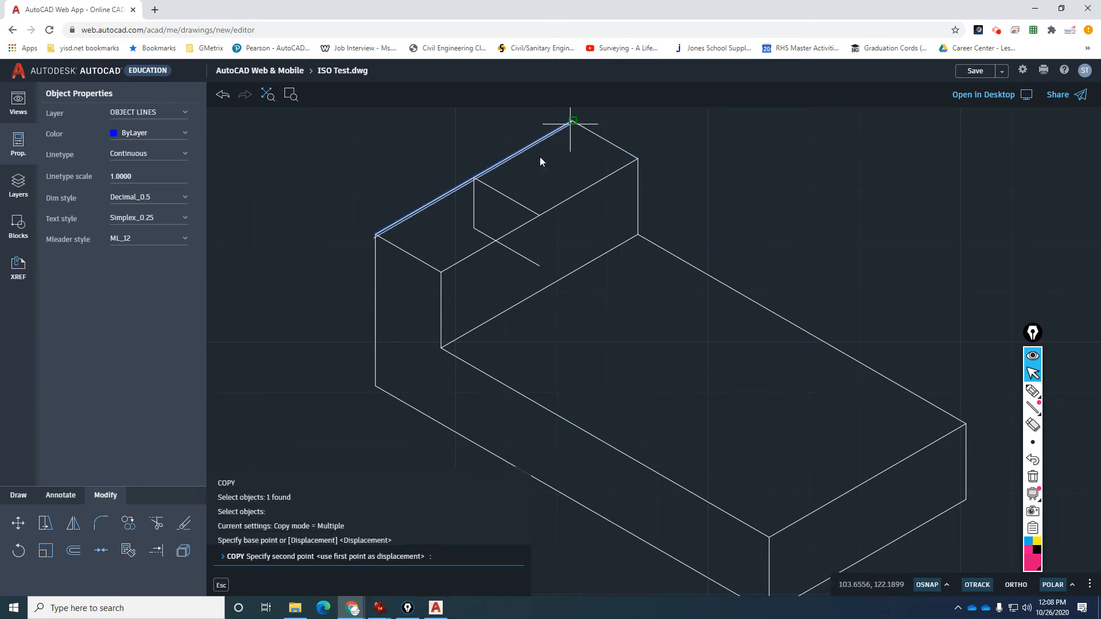
{"action": "left_click", "coordinate": [474, 227]}
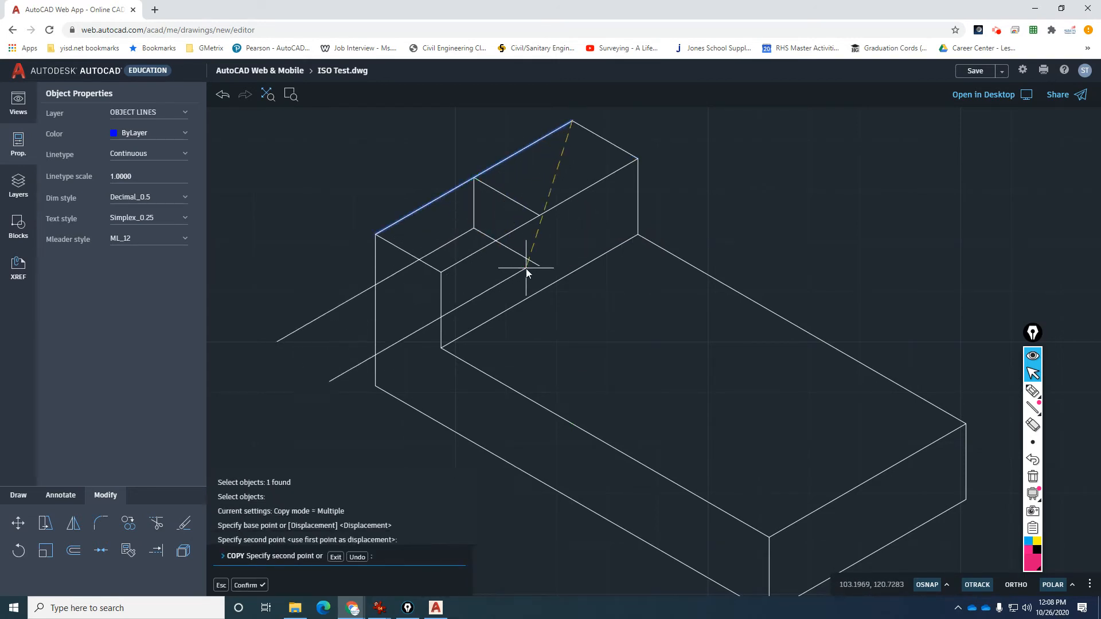
{"action": "left_click", "coordinate": [534, 270]}
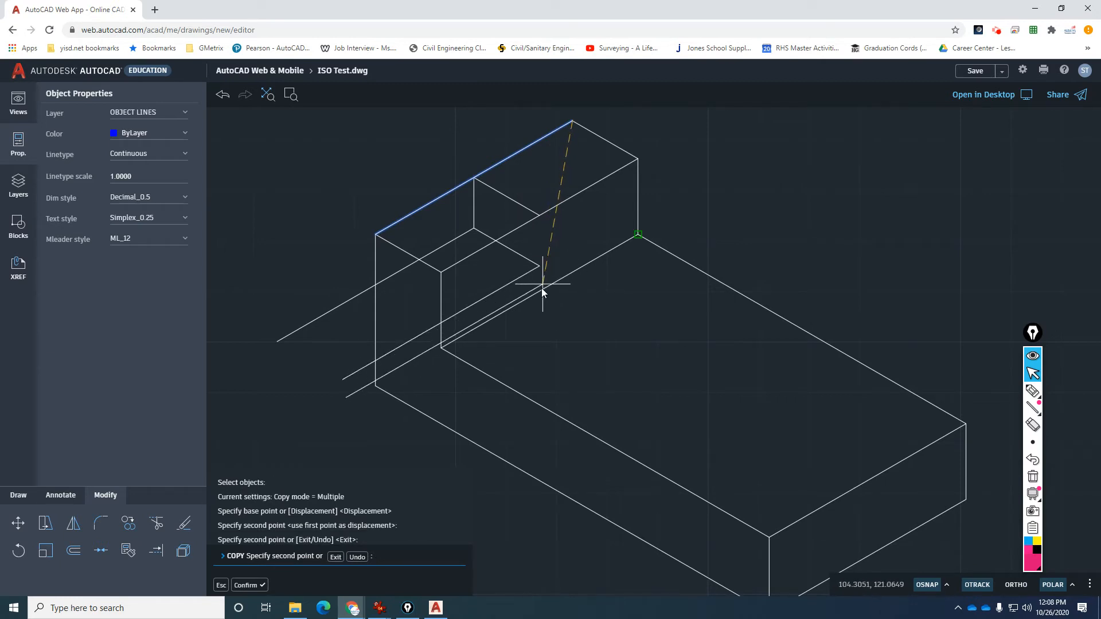
{"action": "key", "text": "Escape"}
{"action": "key", "text": "Escape"}
{"action": "key", "text": "Escape"}
{"action": "key", "text": "Return"}
Copy the short isometric line down to the front-left intersection.
{"action": "left_click", "coordinate": [498, 195]}
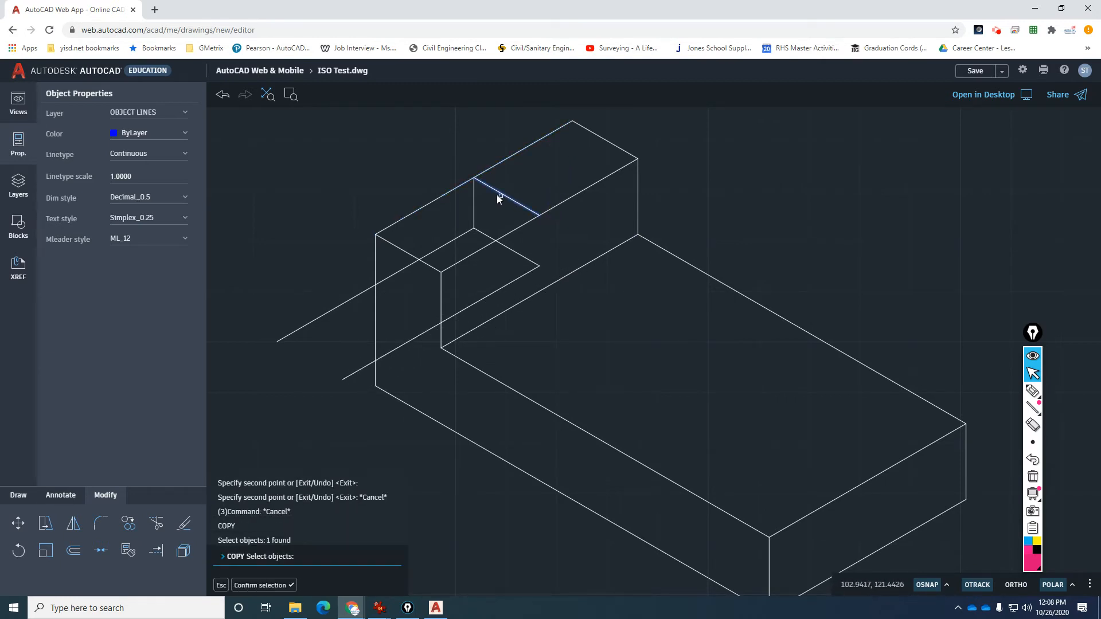
{"action": "key", "text": "Return"}
{"action": "left_click", "coordinate": [477, 183]}
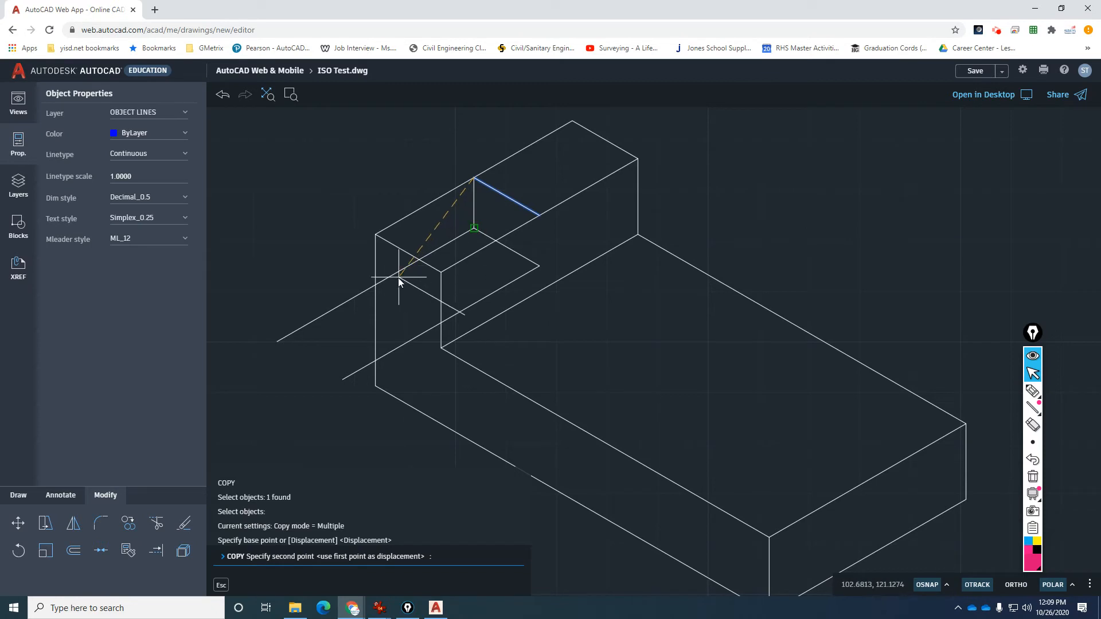
{"action": "left_click", "coordinate": [377, 284]}
{"action": "key", "text": "Escape"}
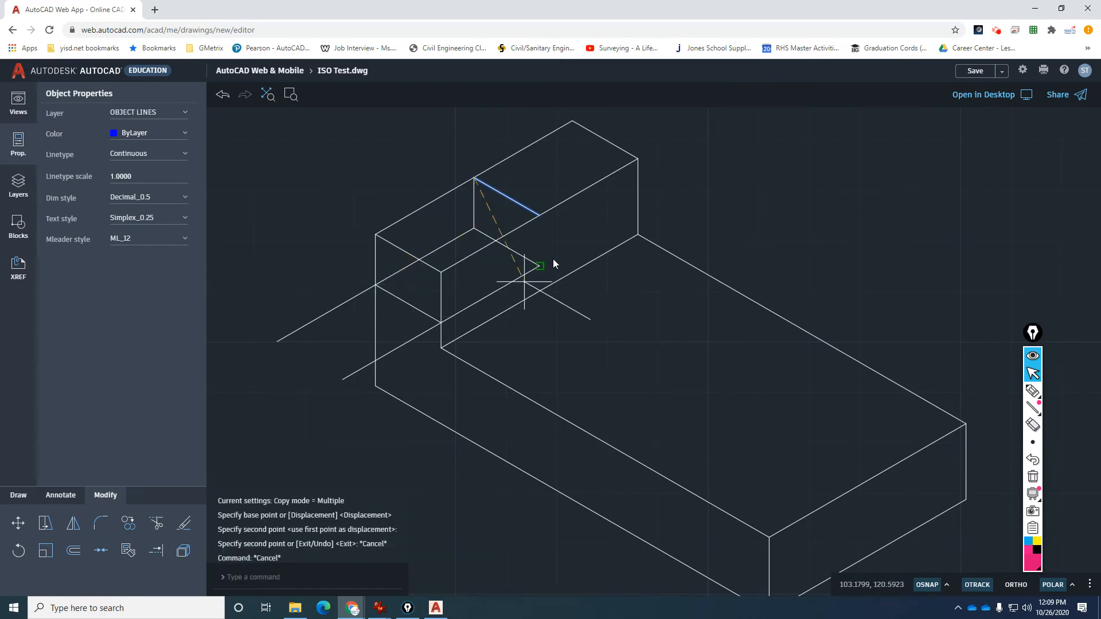
{"action": "key", "text": "Return"}
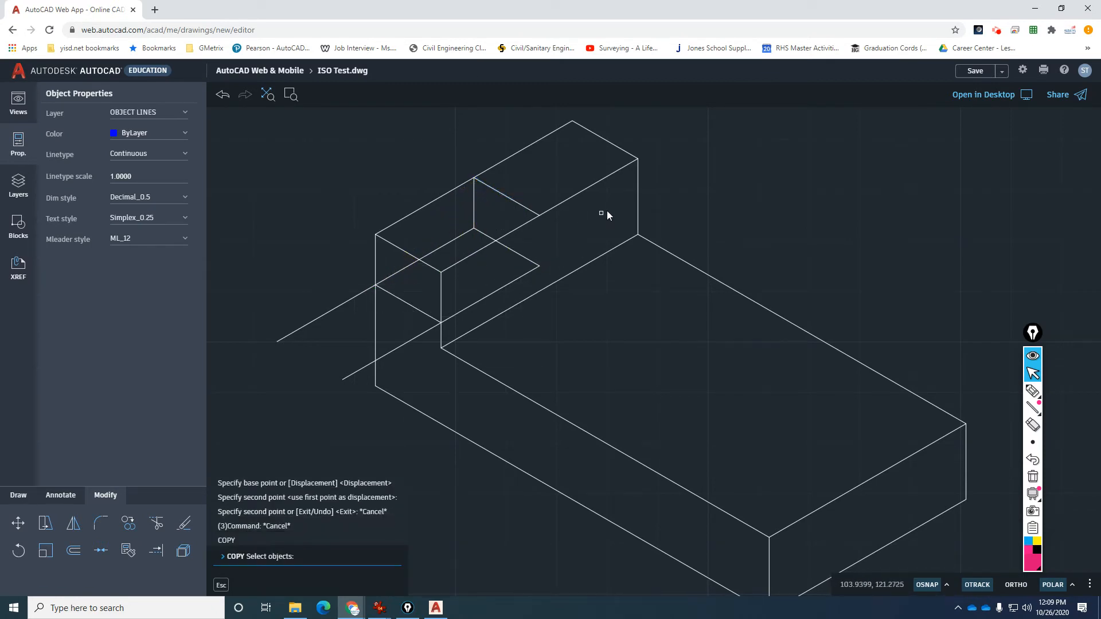
Copy the right vertical edge to the new step corner and trim its lower stub.
{"action": "left_click", "coordinate": [639, 182]}
{"action": "key", "text": "Return"}
{"action": "left_click", "coordinate": [638, 159]}
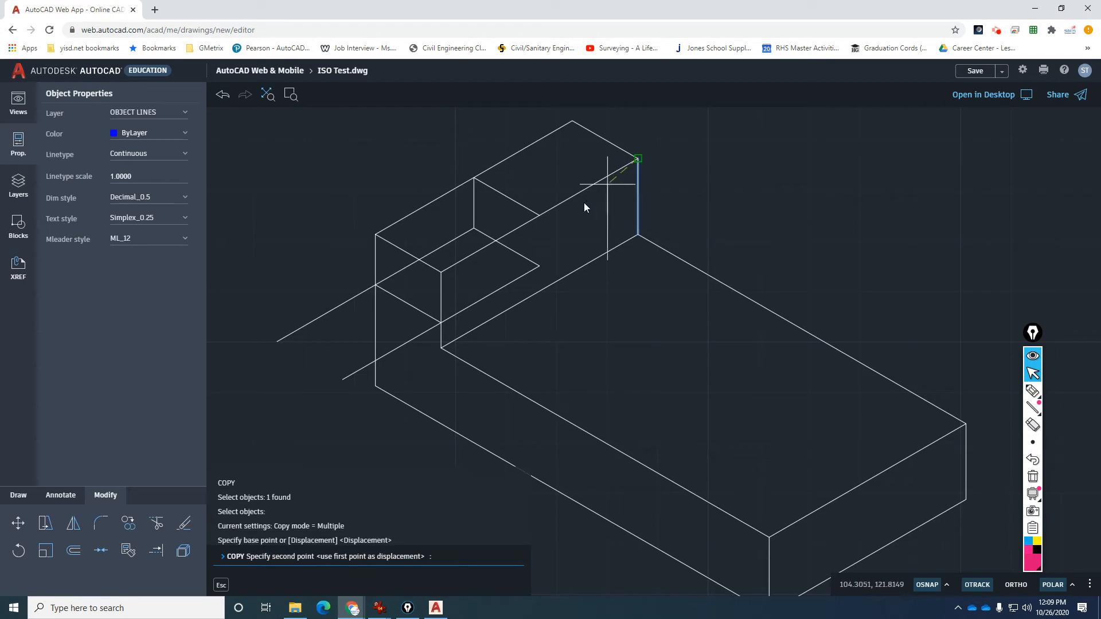
{"action": "left_click", "coordinate": [539, 216]}
{"action": "key", "text": "Escape"}
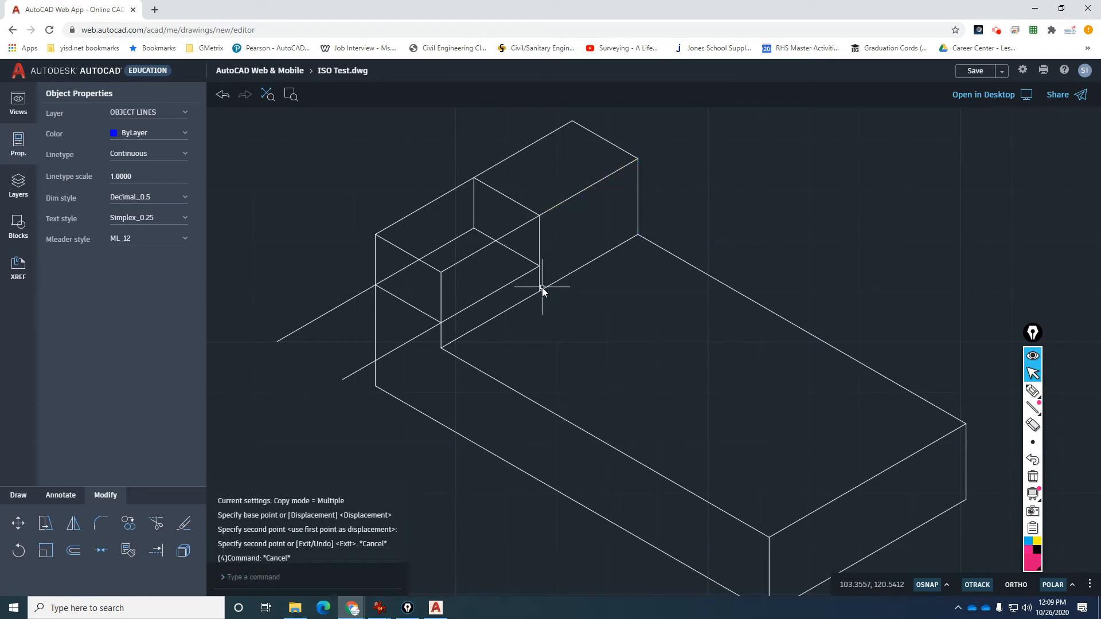
{"action": "type", "text": "tr"}
{"action": "key", "text": "Return"}
{"action": "left_click", "coordinate": [539, 281]}
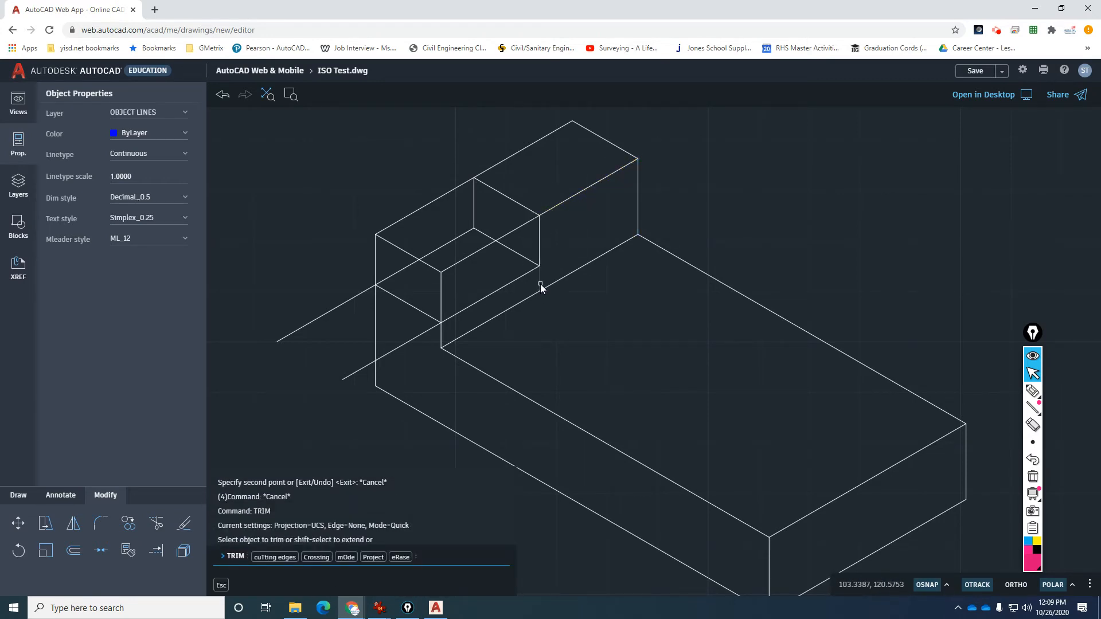
Trim the four leftover edge segments and erase the stray line at the ledge.
{"action": "left_click", "coordinate": [425, 332]}
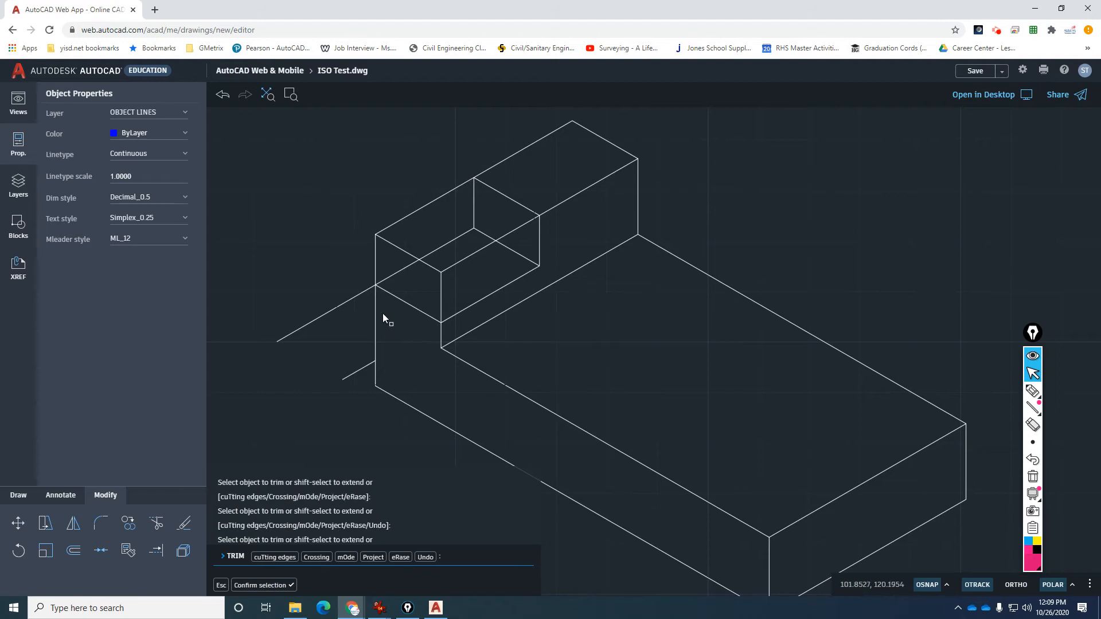
{"action": "left_click", "coordinate": [361, 367]}
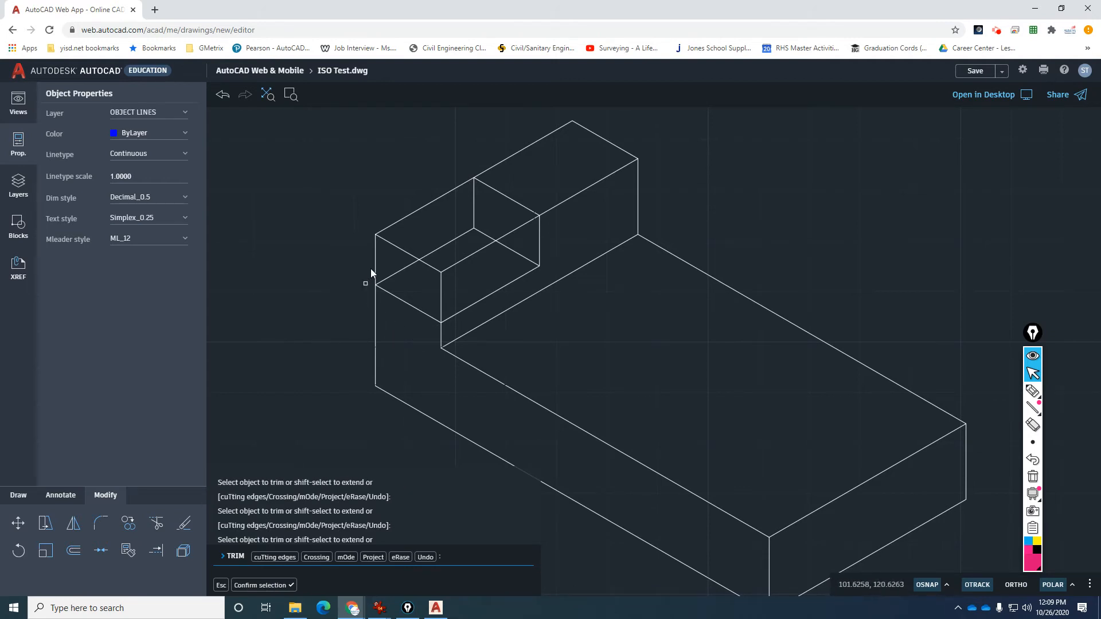
{"action": "left_click", "coordinate": [393, 225]}
{"action": "left_click", "coordinate": [461, 260]}
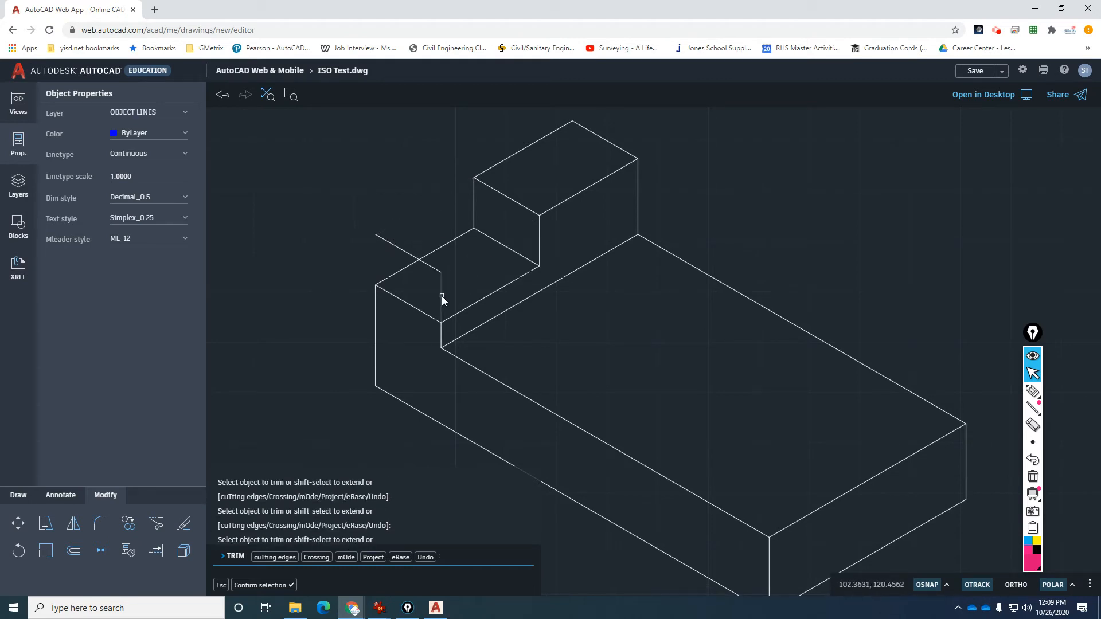
{"action": "key", "text": "Return"}
{"action": "left_click", "coordinate": [437, 268]}
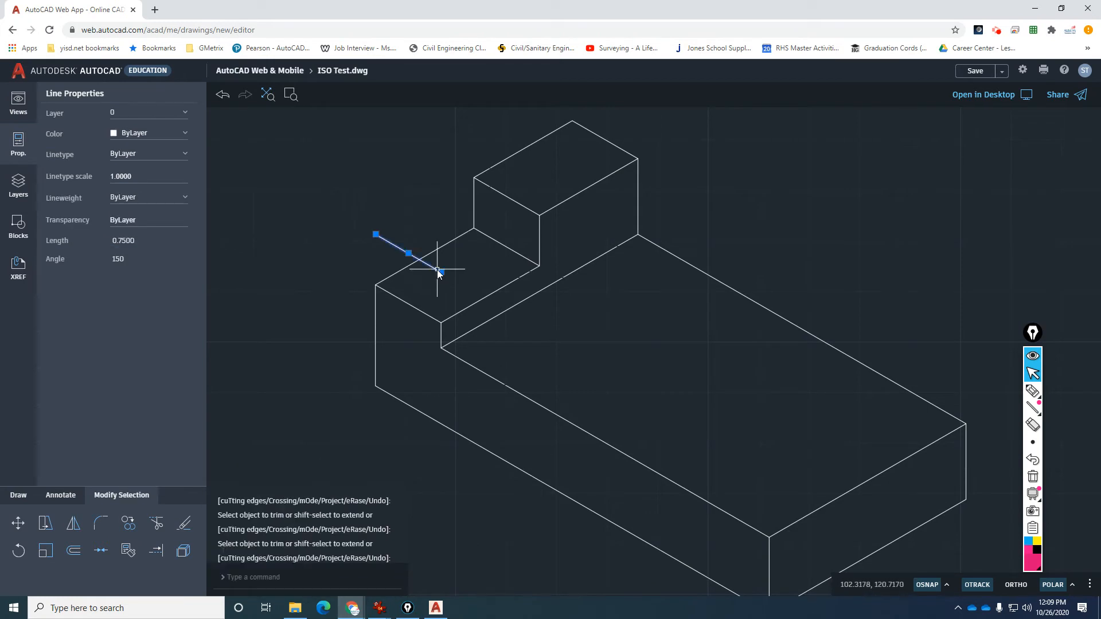
{"action": "key", "text": "Delete"}
{"action": "scroll", "coordinate": [378, 223], "scroll_direction": "down", "scroll_amount": 3}
{"action": "scroll", "coordinate": [379, 225], "scroll_direction": "down", "scroll_amount": 1}
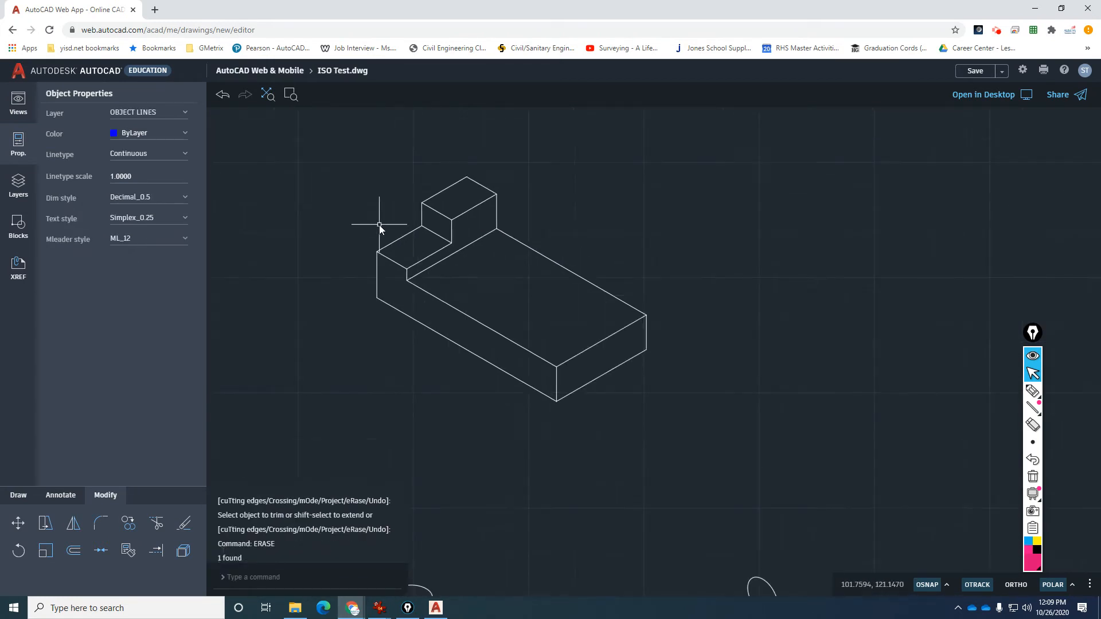
{"action": "scroll", "coordinate": [388, 229], "scroll_direction": "up", "scroll_amount": 1}
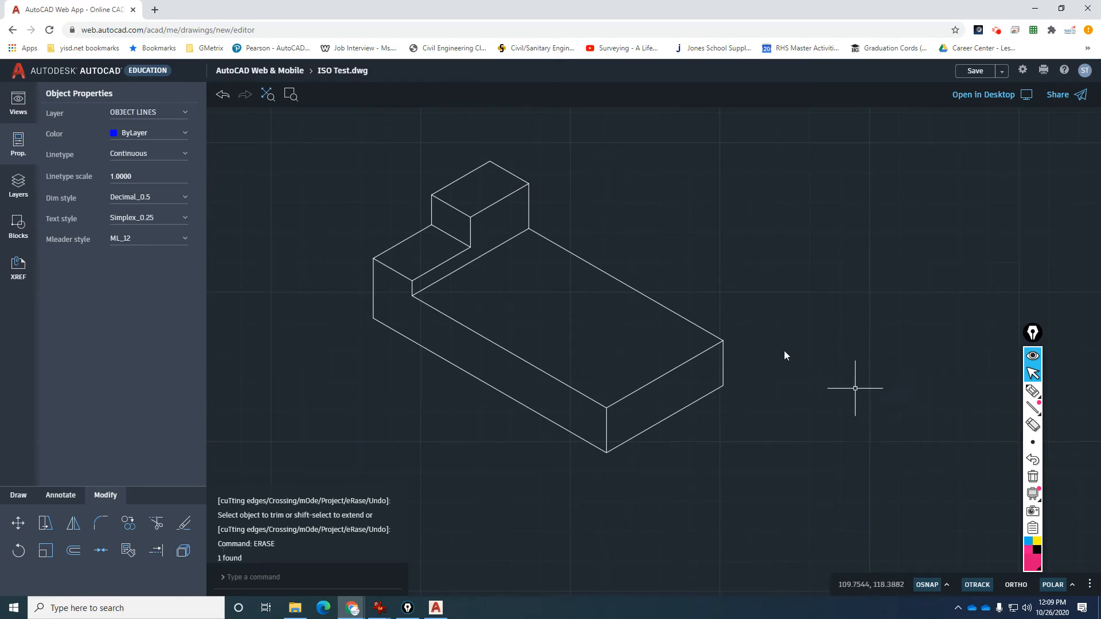
{"action": "scroll", "coordinate": [713, 327], "scroll_direction": "down", "scroll_amount": 2}
{"action": "left_click", "coordinate": [810, 542]}
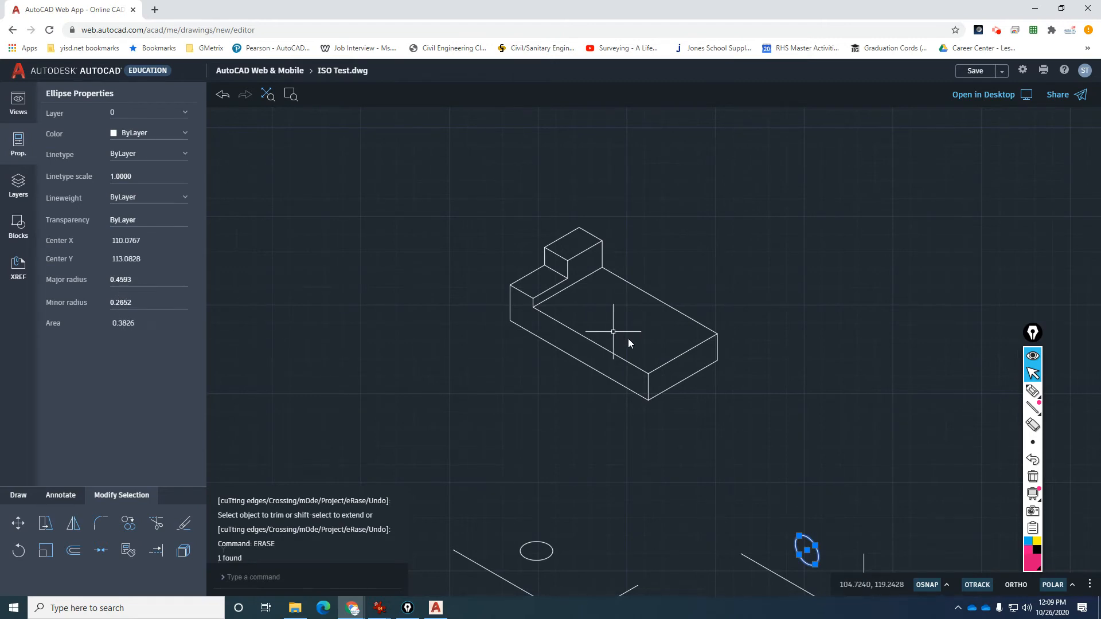
{"action": "scroll", "coordinate": [627, 338], "scroll_direction": "down", "scroll_amount": 1}
{"action": "scroll", "coordinate": [782, 507], "scroll_direction": "up", "scroll_amount": 1}
{"action": "scroll", "coordinate": [782, 542], "scroll_direction": "up", "scroll_amount": 3}
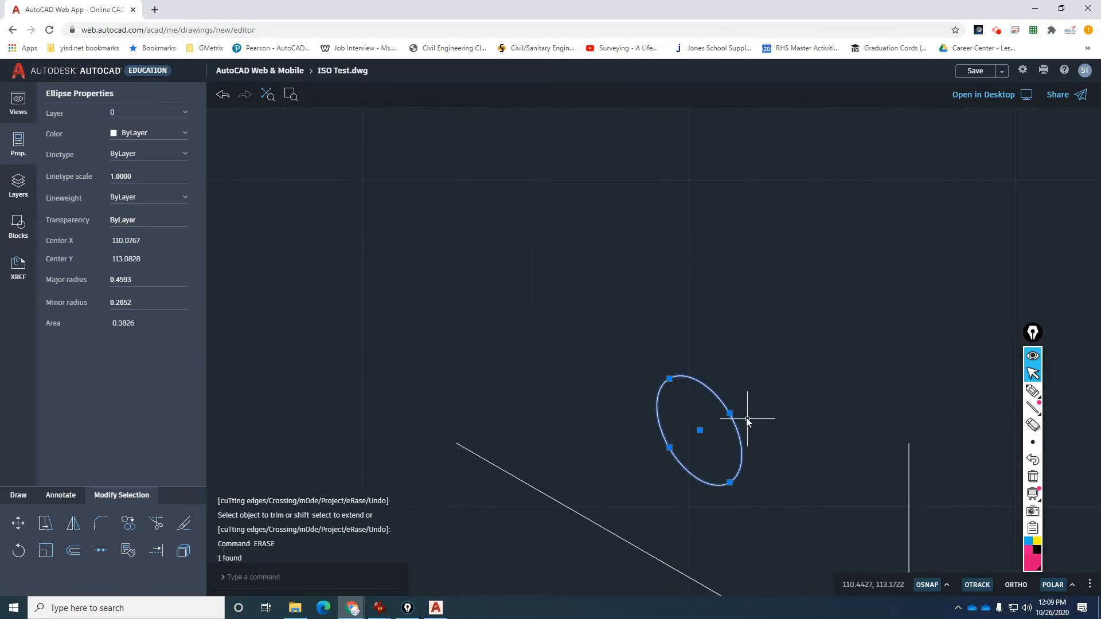
{"action": "left_click", "coordinate": [729, 413]}
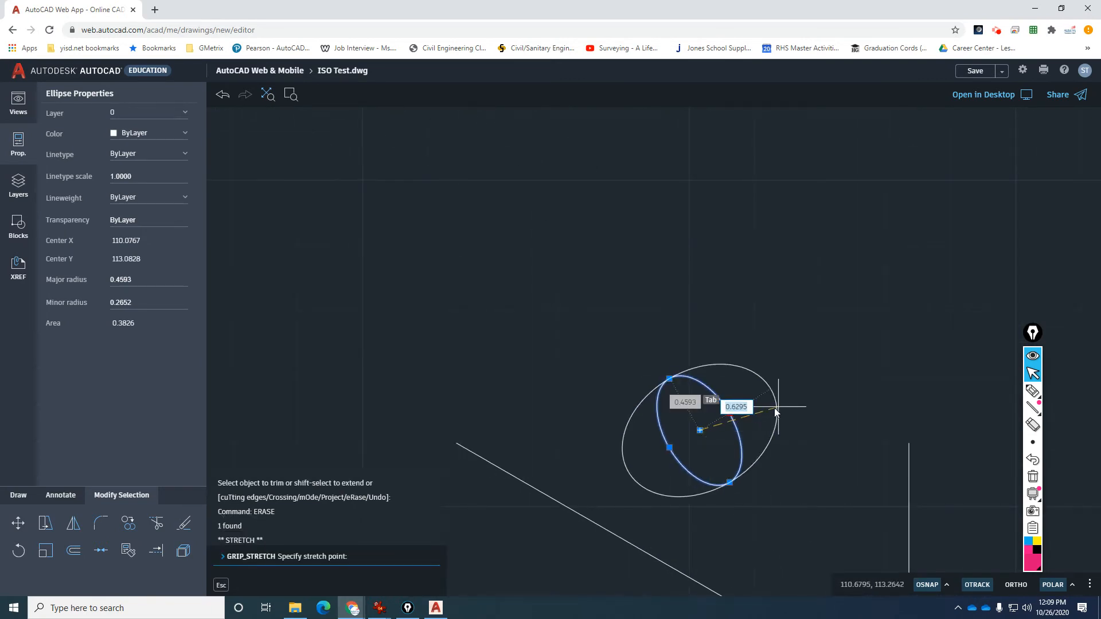
{"action": "key", "text": "Escape"}
{"action": "key", "text": "Escape"}
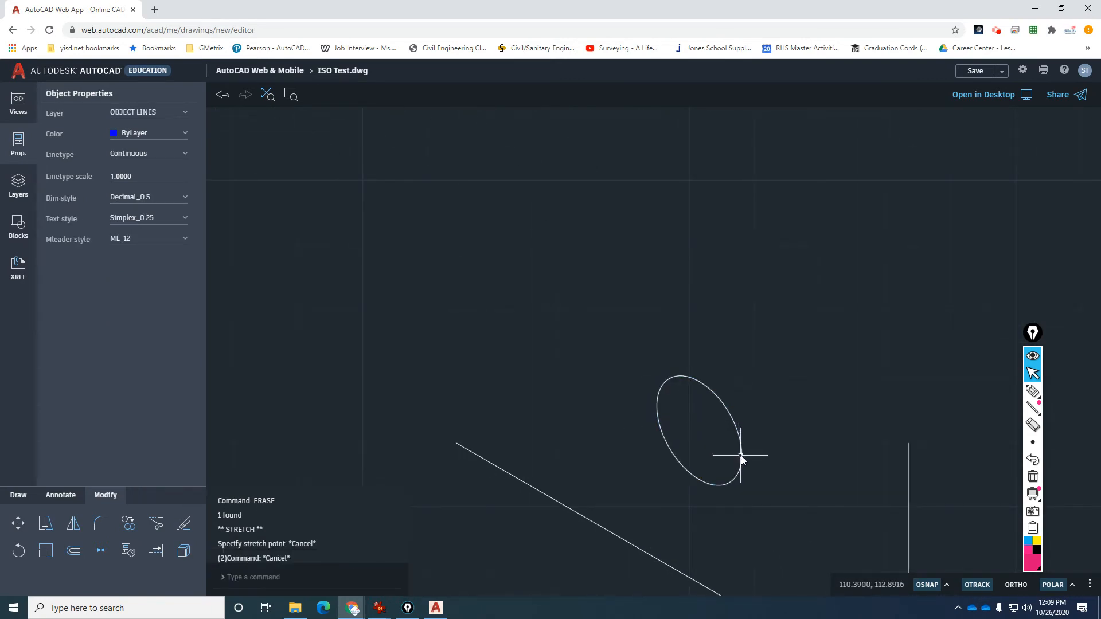
{"action": "left_click", "coordinate": [741, 456]}
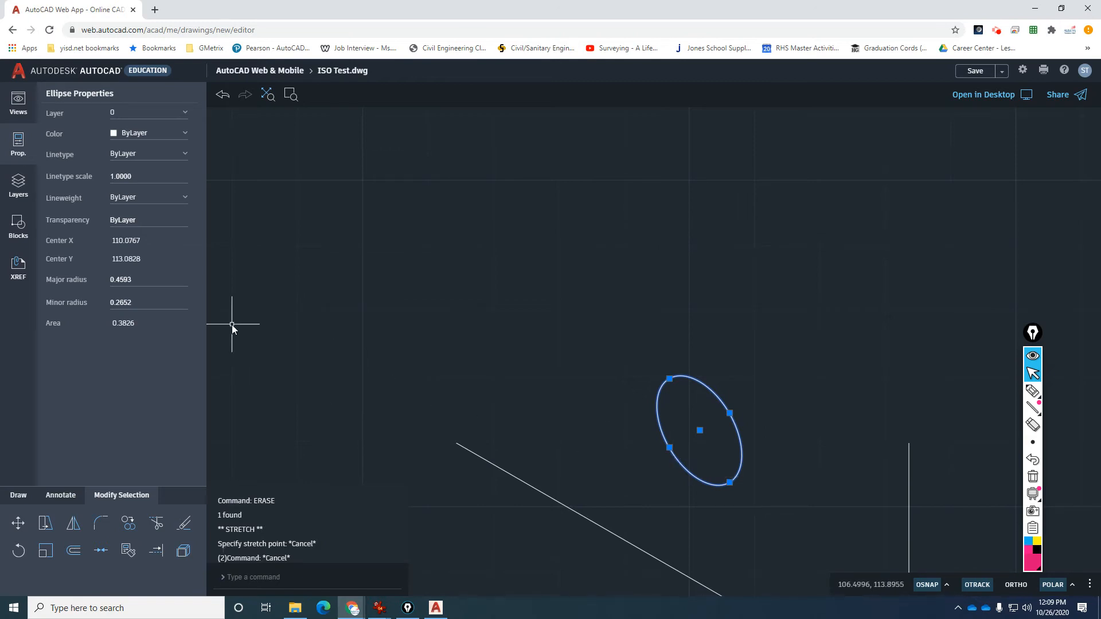
{"action": "left_click", "coordinate": [144, 281]}
{"action": "left_click", "coordinate": [144, 299]}
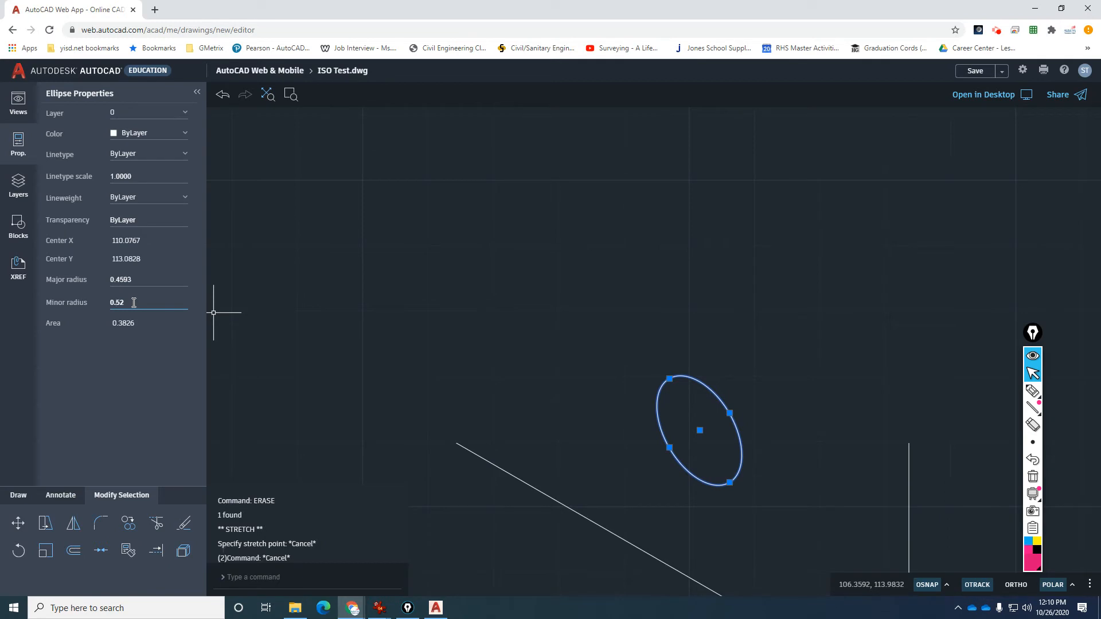
{"action": "key", "text": "Return"}
{"action": "scroll", "coordinate": [507, 376], "scroll_direction": "down", "scroll_amount": 5}
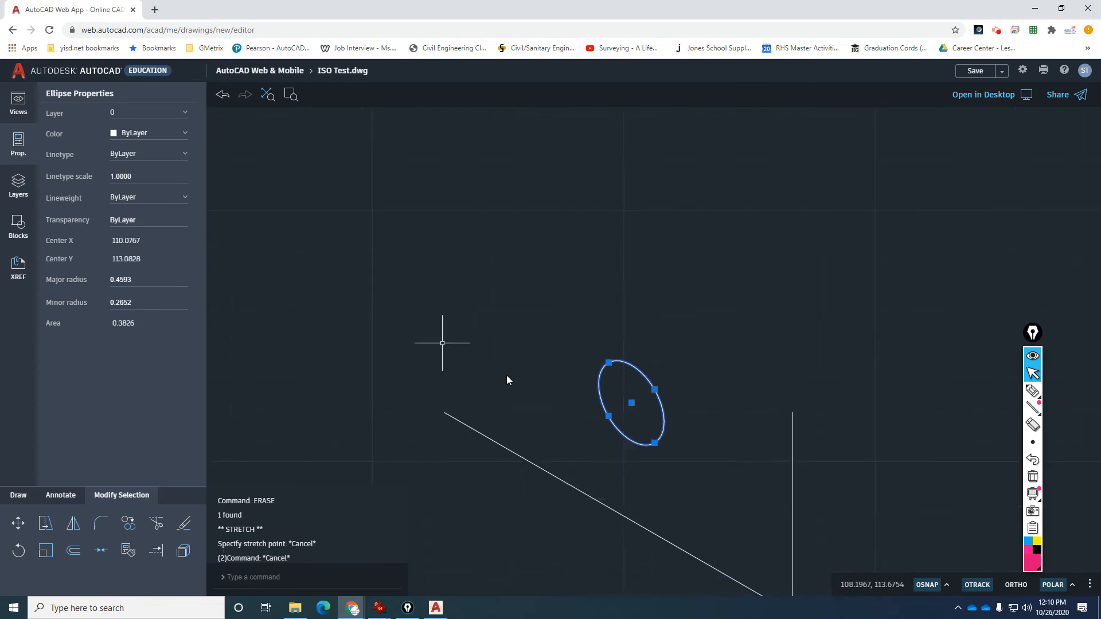
{"action": "scroll", "coordinate": [569, 432], "scroll_direction": "down", "scroll_amount": 3}
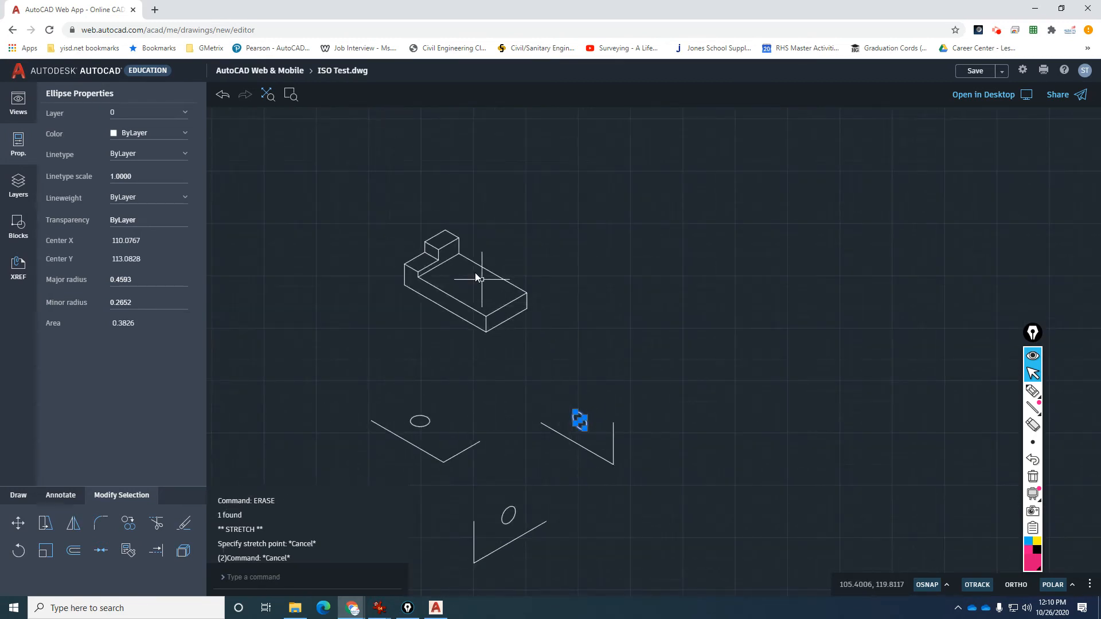
{"action": "scroll", "coordinate": [500, 284], "scroll_direction": "up", "scroll_amount": 3}
{"action": "key", "text": "Escape"}
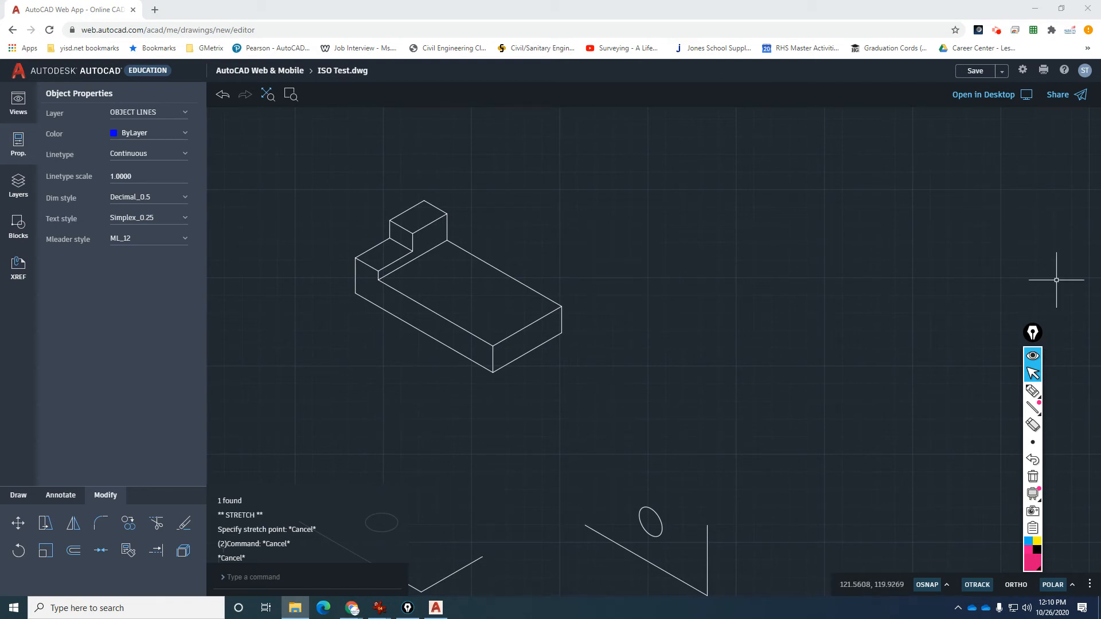
{"action": "key", "text": "super+d"}
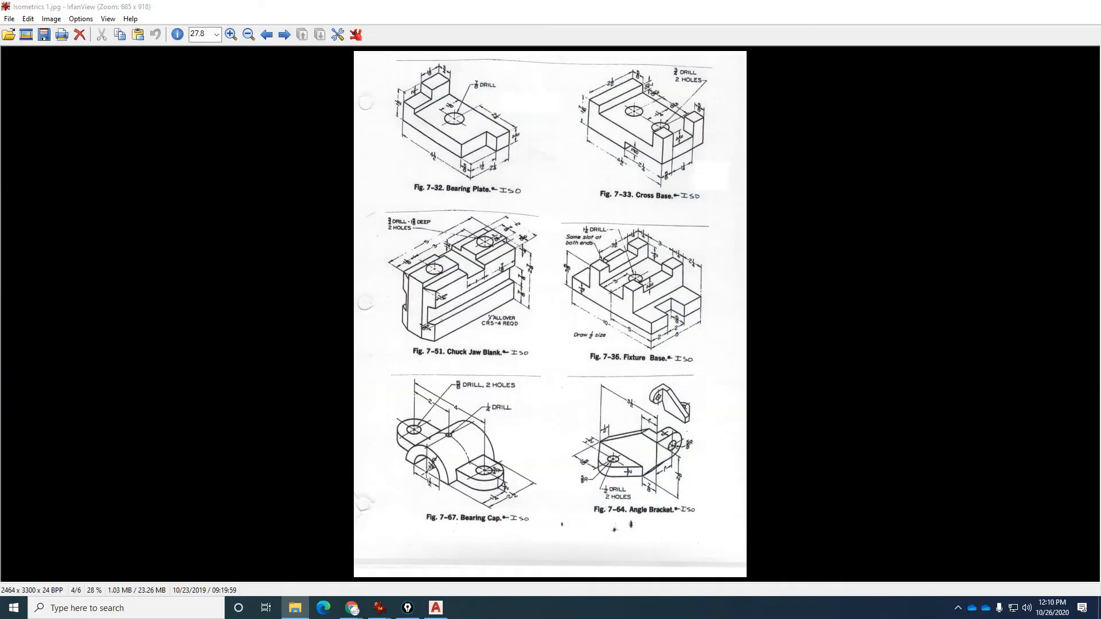
{"action": "key", "text": "alt+Tab"}
{"action": "left_click", "coordinate": [1034, 6]}
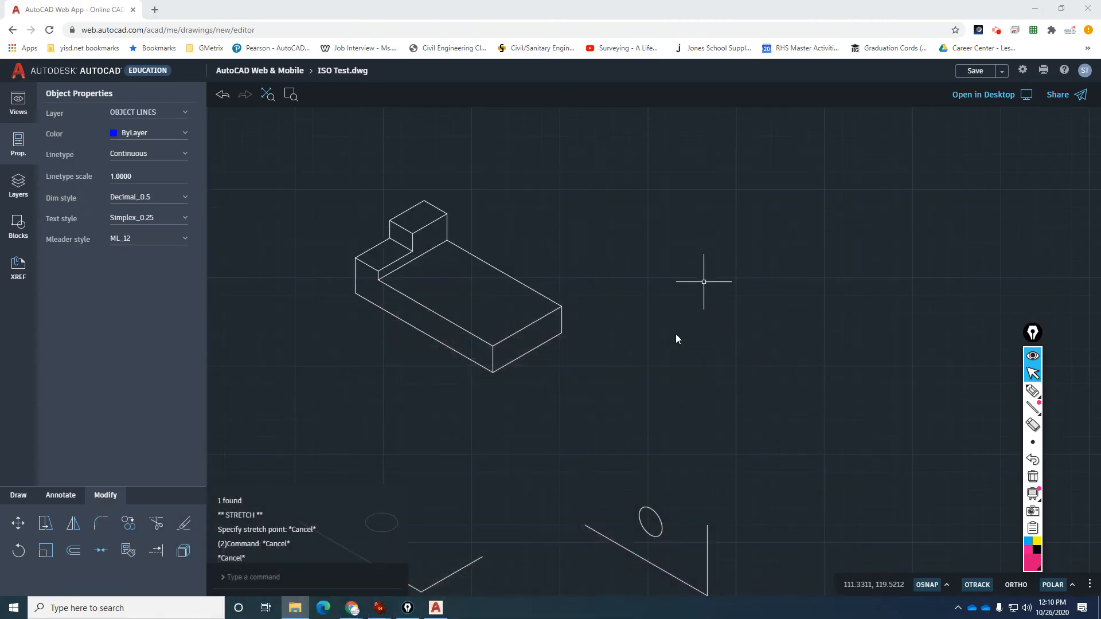
{"action": "mouse_move", "coordinate": [386, 611]}
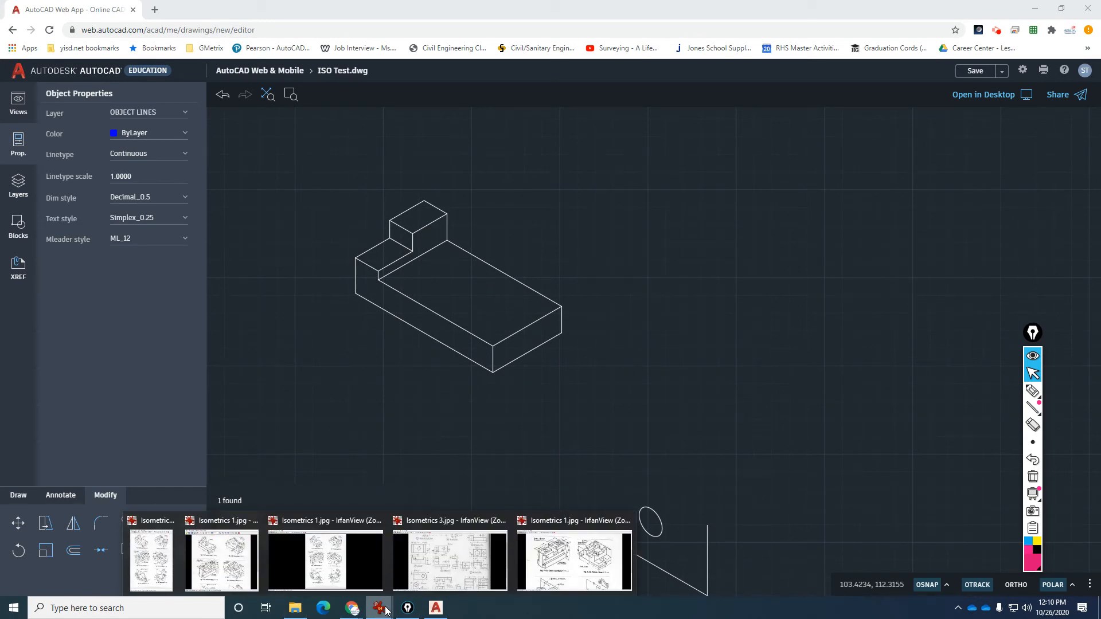
{"action": "left_click", "coordinate": [561, 567]}
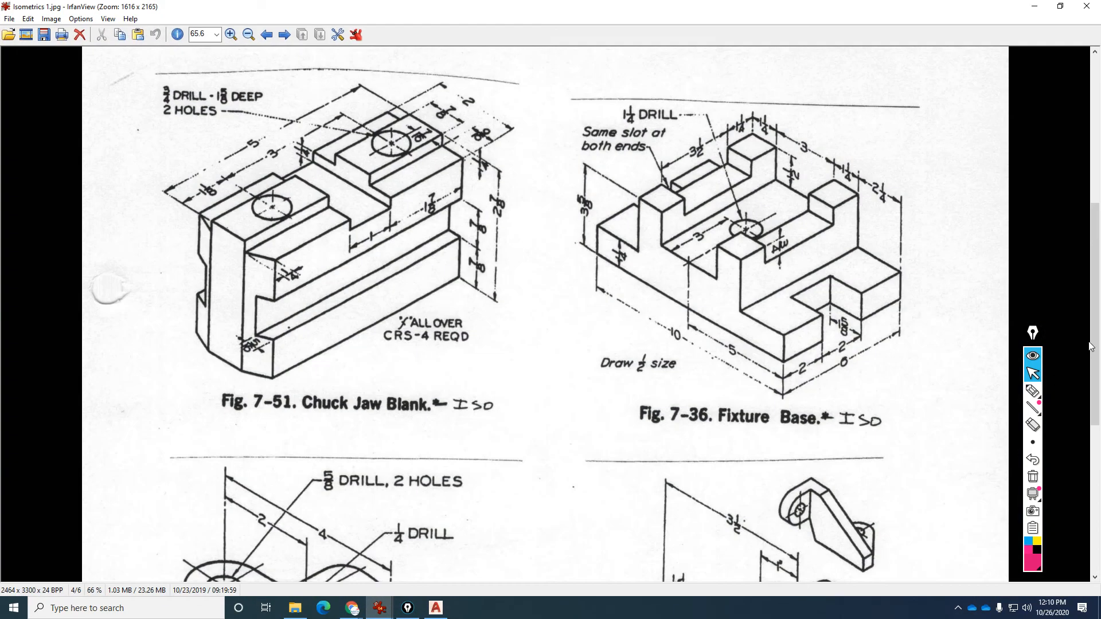
{"action": "left_click_drag", "start_coordinate": [1089, 346], "coordinate": [1089, 198]}
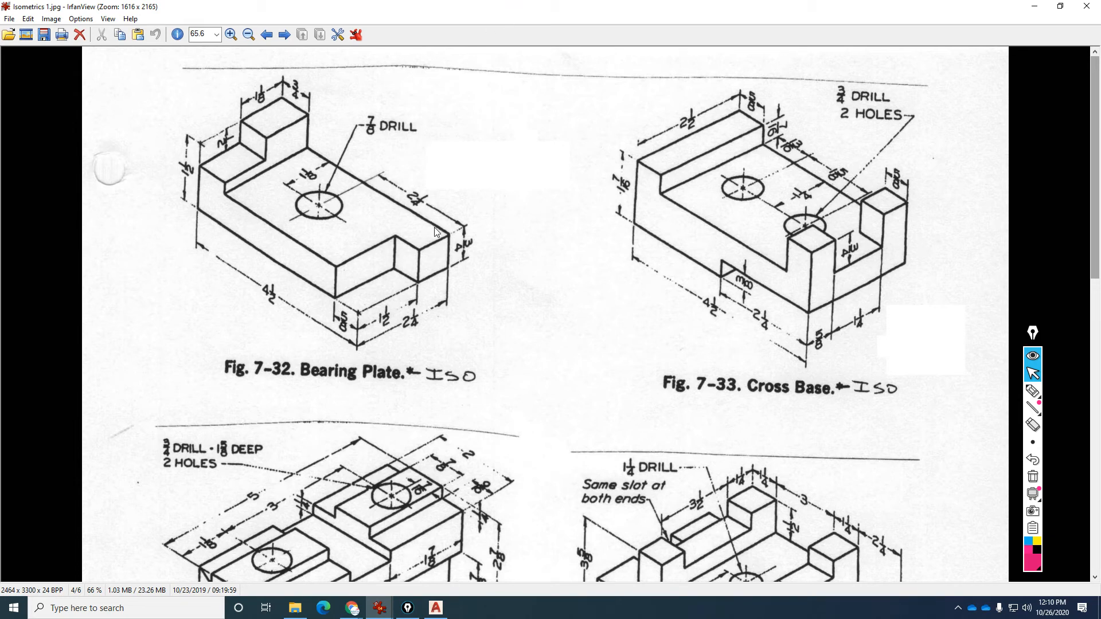
{"action": "key", "text": "alt+Tab"}
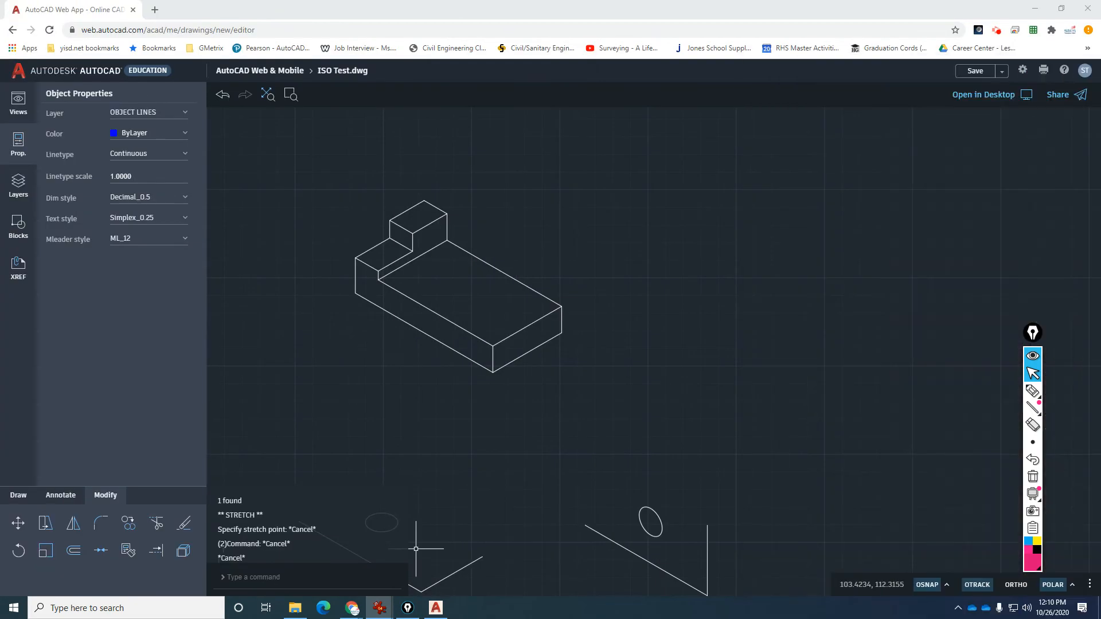
Draw a 2.25-radius helper circle centred on the block's right corner.
{"action": "scroll", "coordinate": [453, 282], "scroll_direction": "up", "scroll_amount": 5}
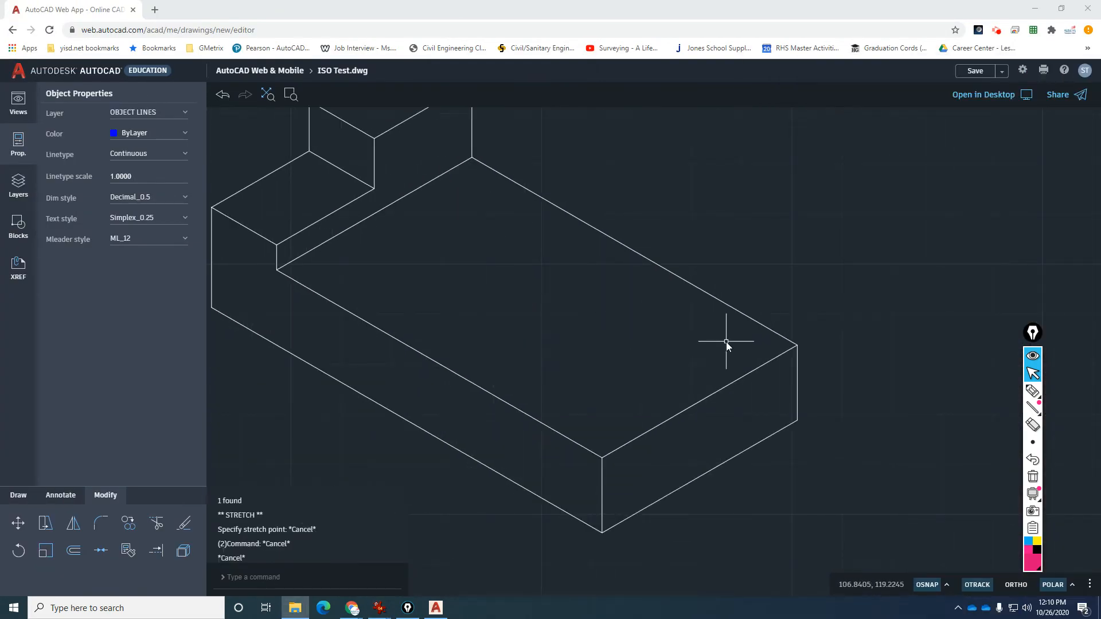
{"action": "scroll", "coordinate": [571, 323], "scroll_direction": "down", "scroll_amount": 1}
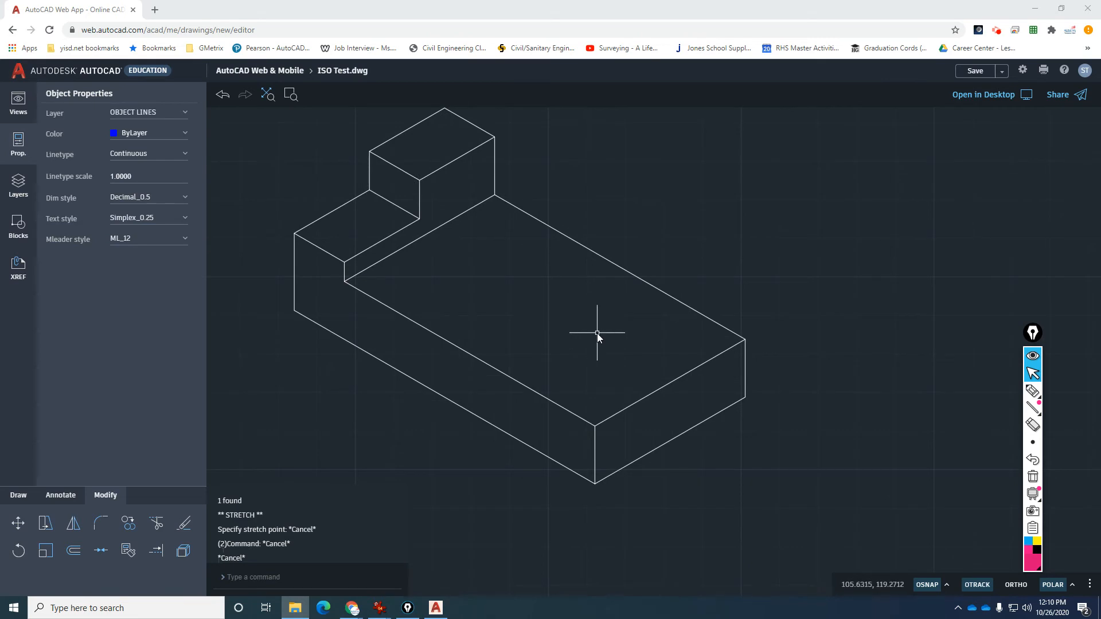
{"action": "left_click", "coordinate": [594, 335]}
{"action": "key", "text": "Escape"}
{"action": "type", "text": "circle"}
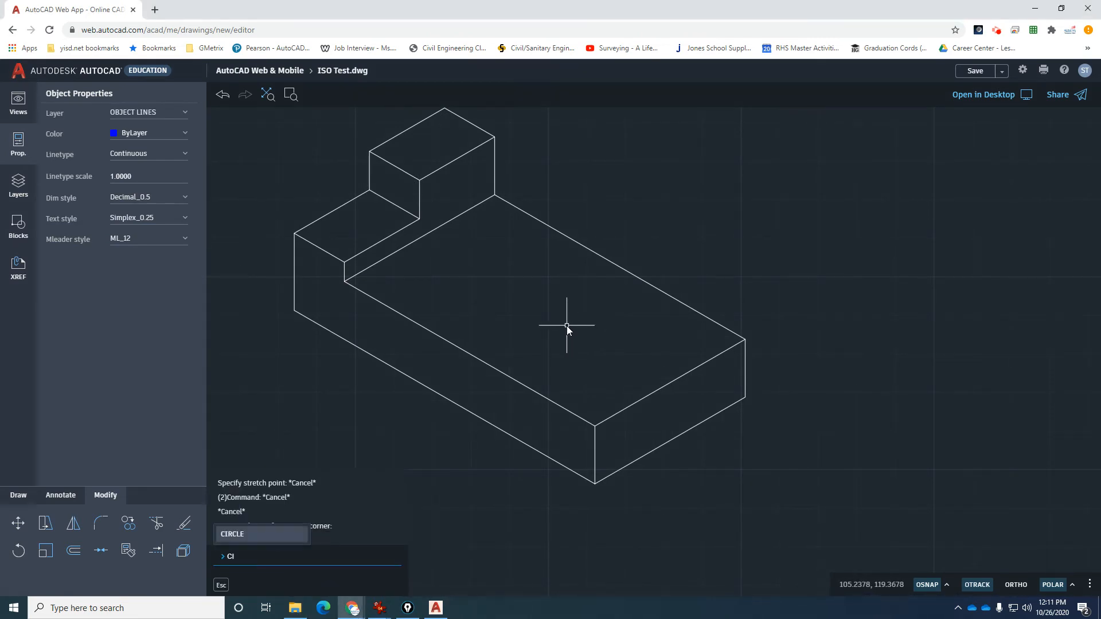
{"action": "key", "text": "Return"}
{"action": "left_click", "coordinate": [743, 340]}
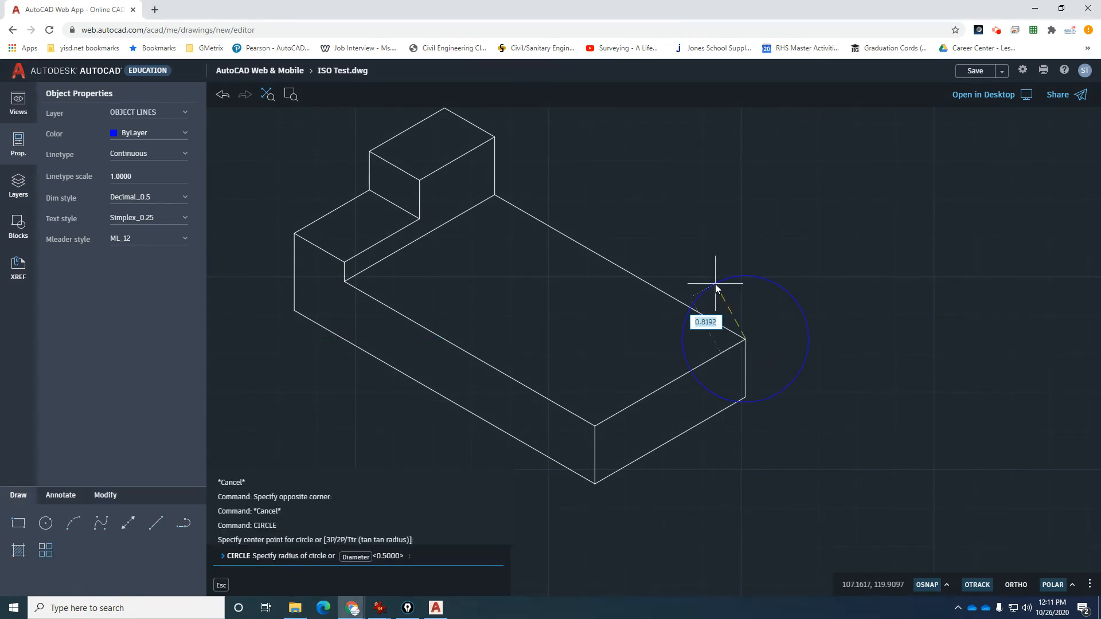
{"action": "type", "text": "2.25"}
{"action": "key", "text": "Return"}
Copy the front-right top edge to where the circle meets the back edge, then erase the circle.
{"action": "type", "text": "co"}
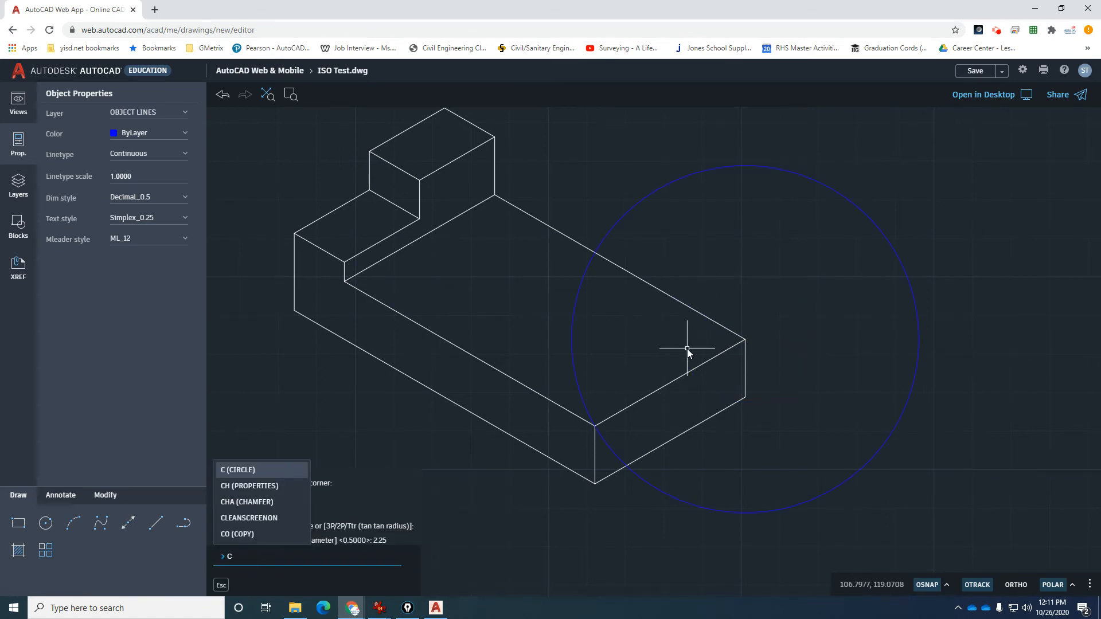
{"action": "key", "text": "Return"}
{"action": "left_click", "coordinate": [720, 354]}
{"action": "key", "text": "Return"}
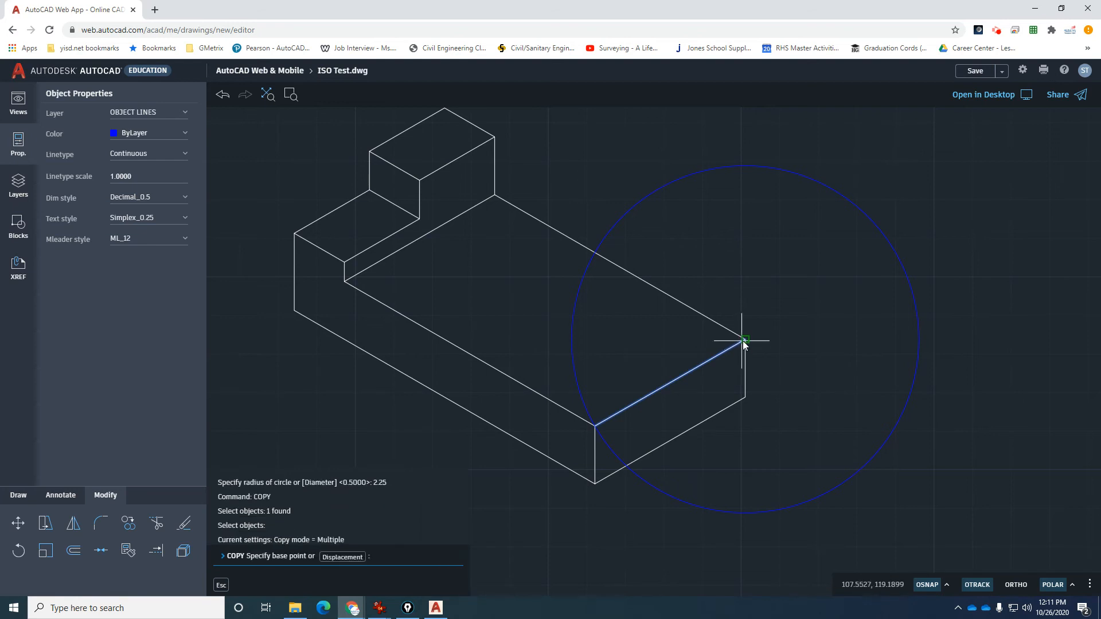
{"action": "left_click", "coordinate": [744, 339]}
{"action": "left_click", "coordinate": [595, 254]}
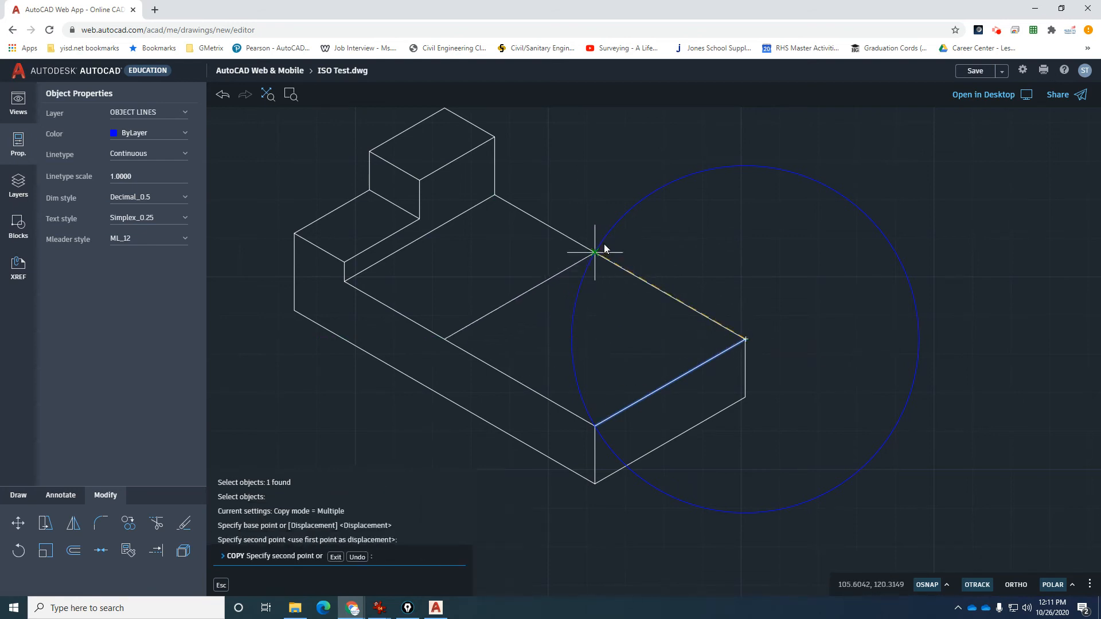
{"action": "key", "text": "Escape"}
{"action": "left_click", "coordinate": [605, 241]}
{"action": "key", "text": "Delete"}
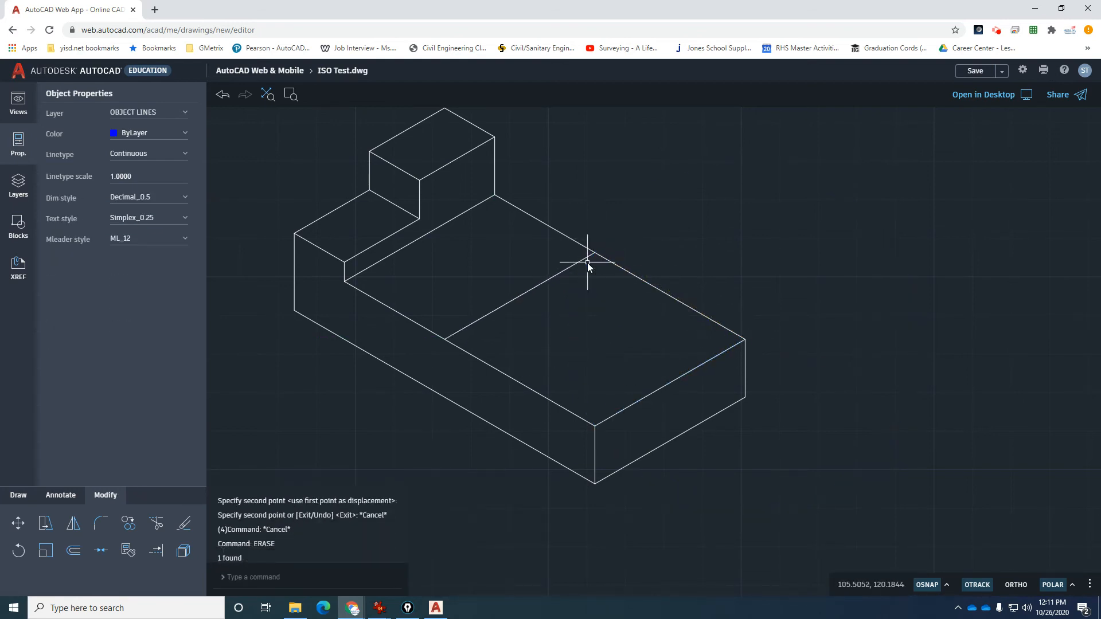
Trim the new line to 1-1/8 using a 1-1/8-radius helper circle, then erase it.
{"action": "type", "text": "c"}
{"action": "key", "text": "Return"}
{"action": "left_click", "coordinate": [591, 267]}
{"action": "type", "text": "1-1/8"}
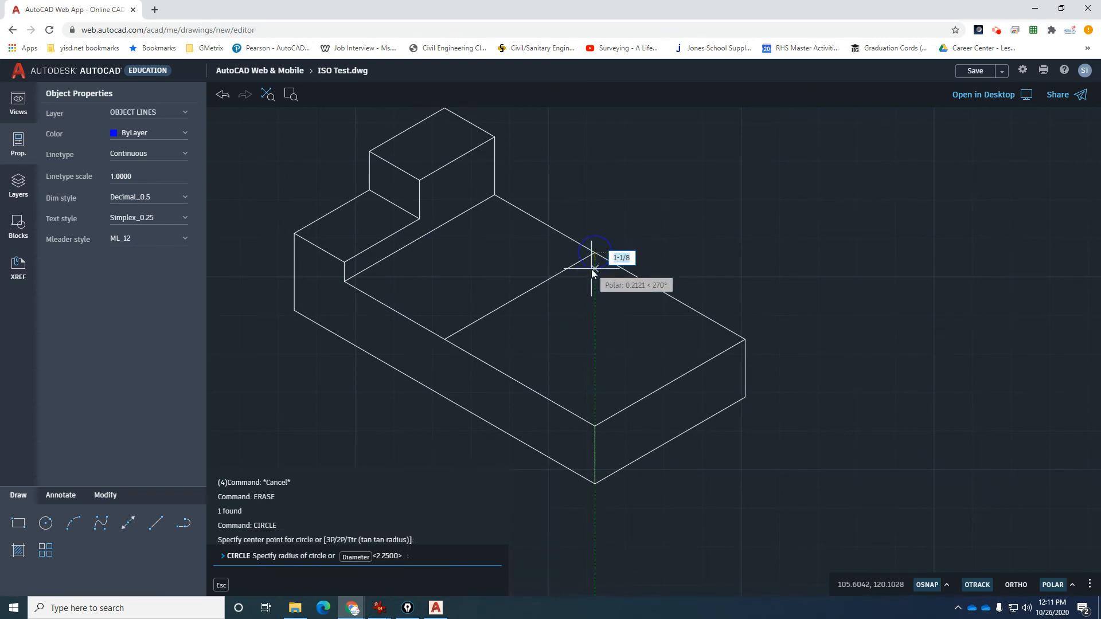
{"action": "key", "text": "Return"}
{"action": "key", "text": "Escape"}
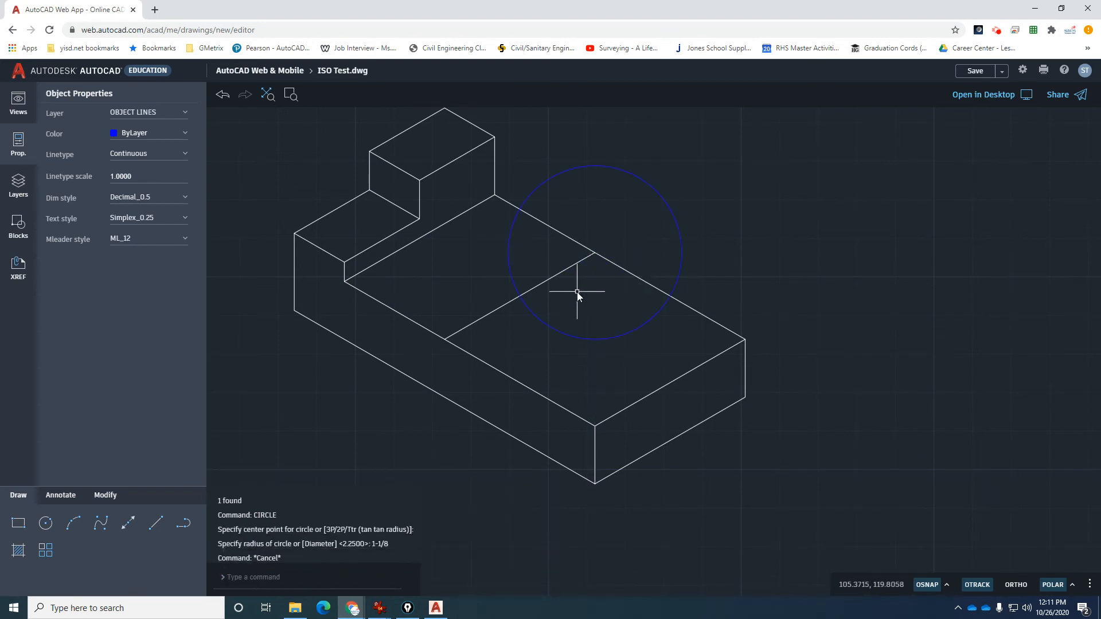
{"action": "type", "text": "tr"}
{"action": "key", "text": "Return"}
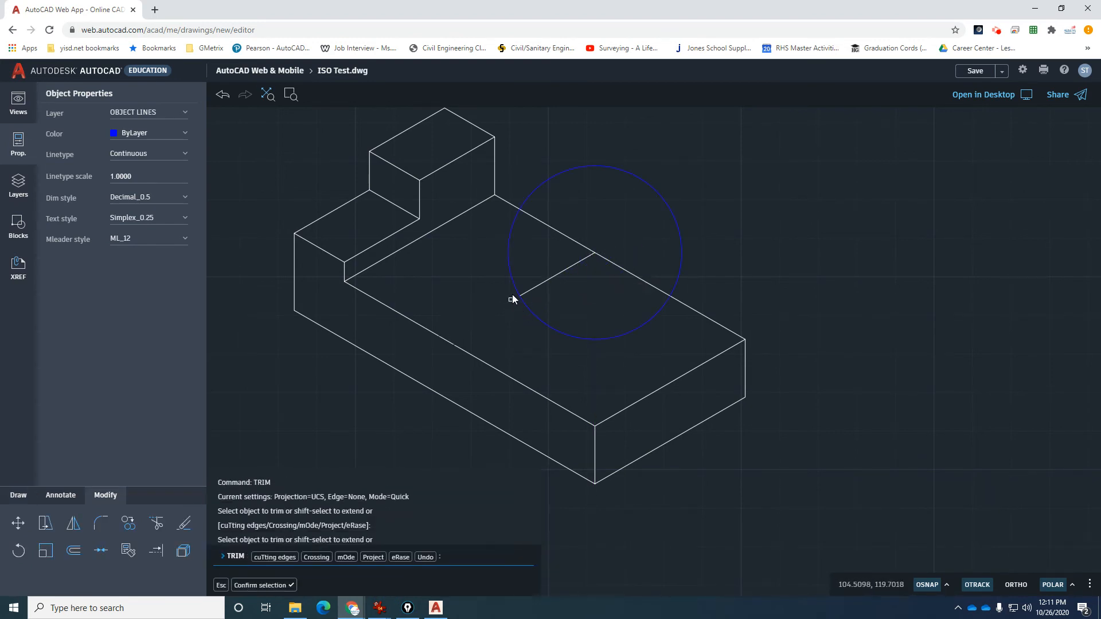
{"action": "left_click", "coordinate": [514, 290]}
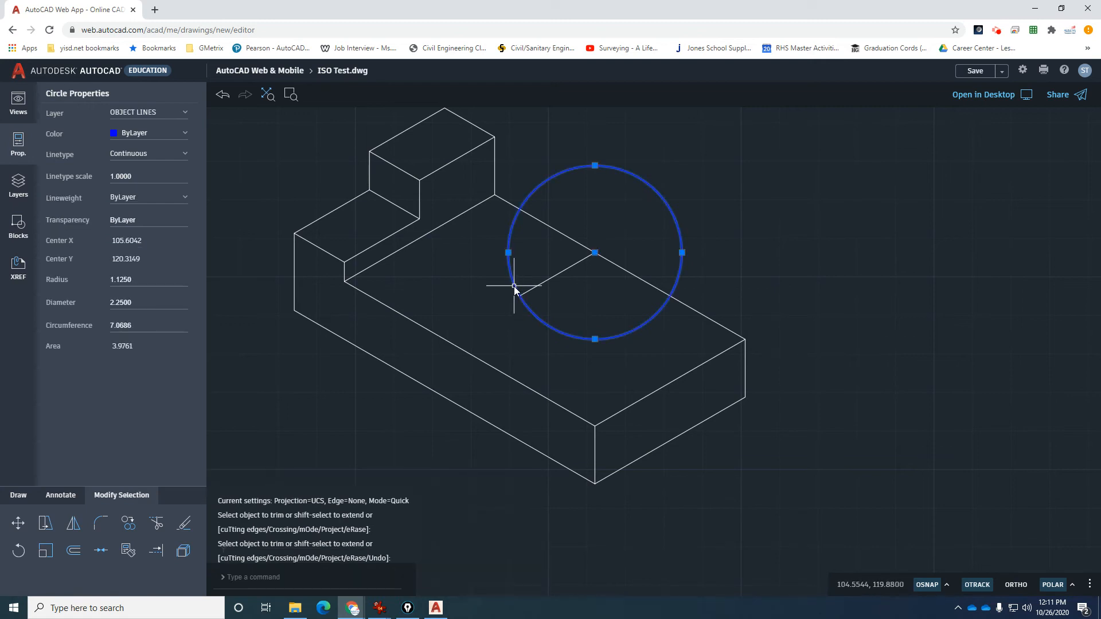
{"action": "key", "text": "Delete"}
{"action": "scroll", "coordinate": [558, 249], "scroll_direction": "down", "scroll_amount": 3}
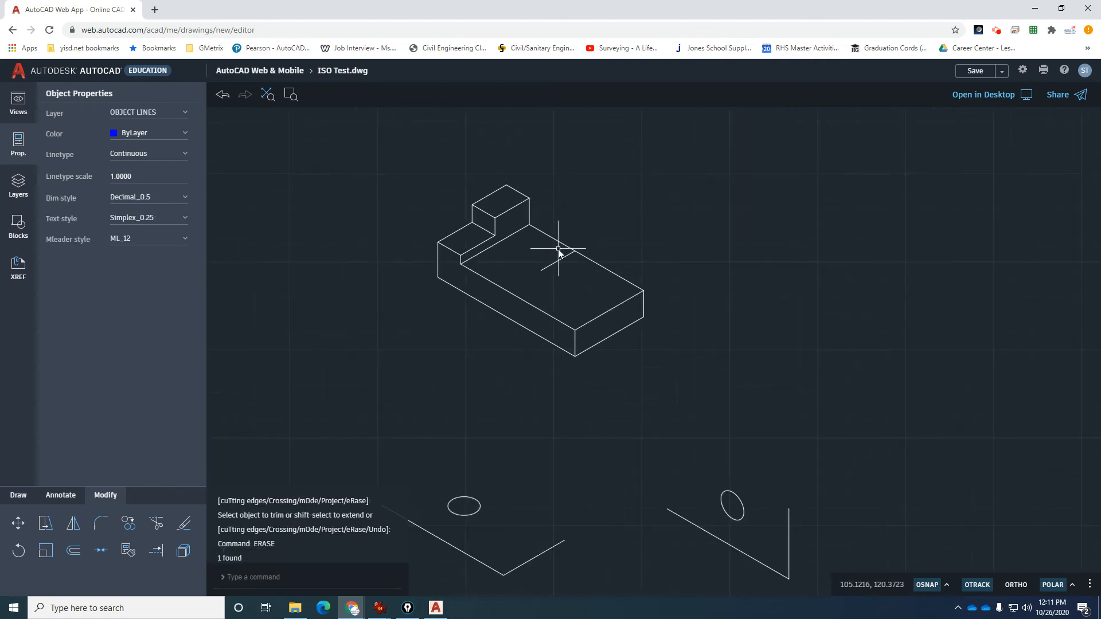
Copy the small isometric ellipse by its centre onto the marked hole centre on the top face.
{"action": "scroll", "coordinate": [558, 252], "scroll_direction": "down", "scroll_amount": 1}
{"action": "scroll", "coordinate": [472, 470], "scroll_direction": "up", "scroll_amount": 1}
{"action": "type", "text": "co"}
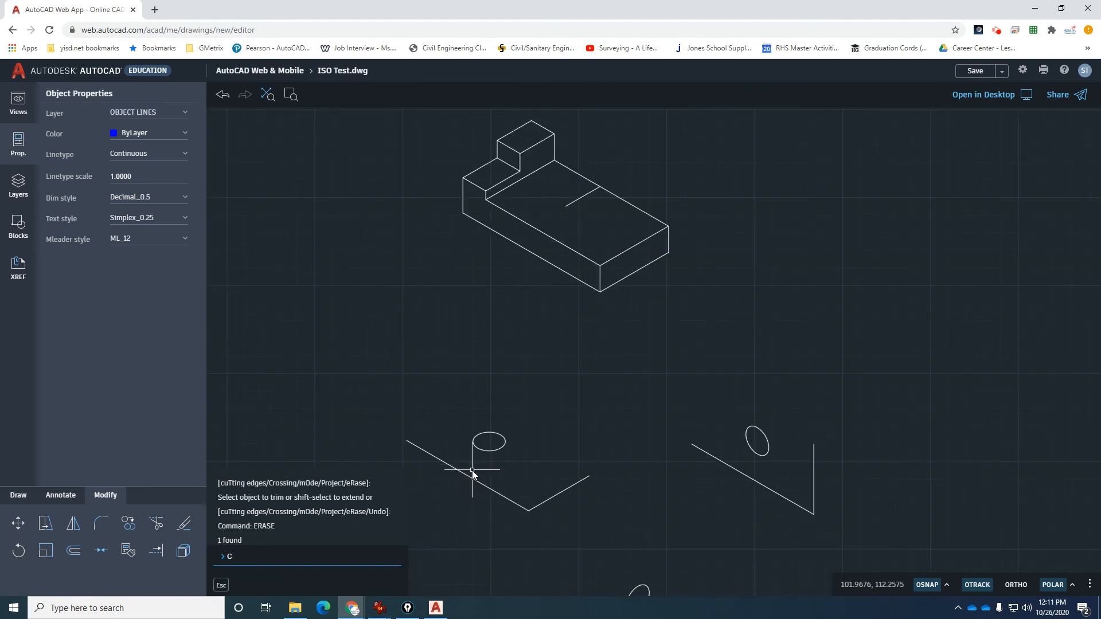
{"action": "key", "text": "Return"}
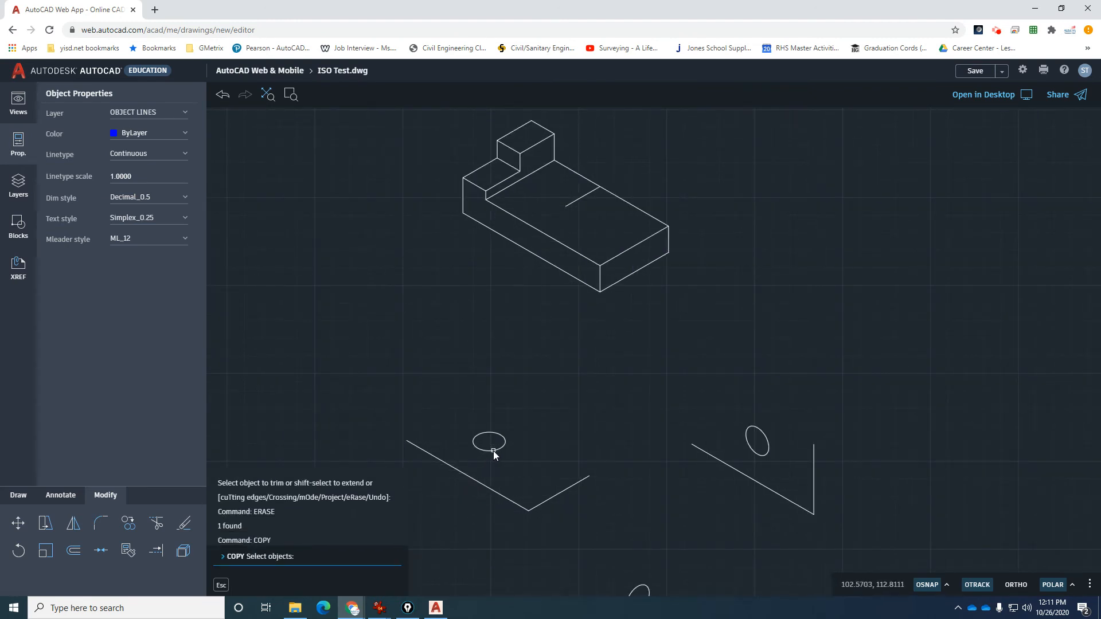
{"action": "left_click", "coordinate": [493, 450]}
{"action": "key", "text": "Return"}
{"action": "type", "text": "cen"}
{"action": "key", "text": "Return"}
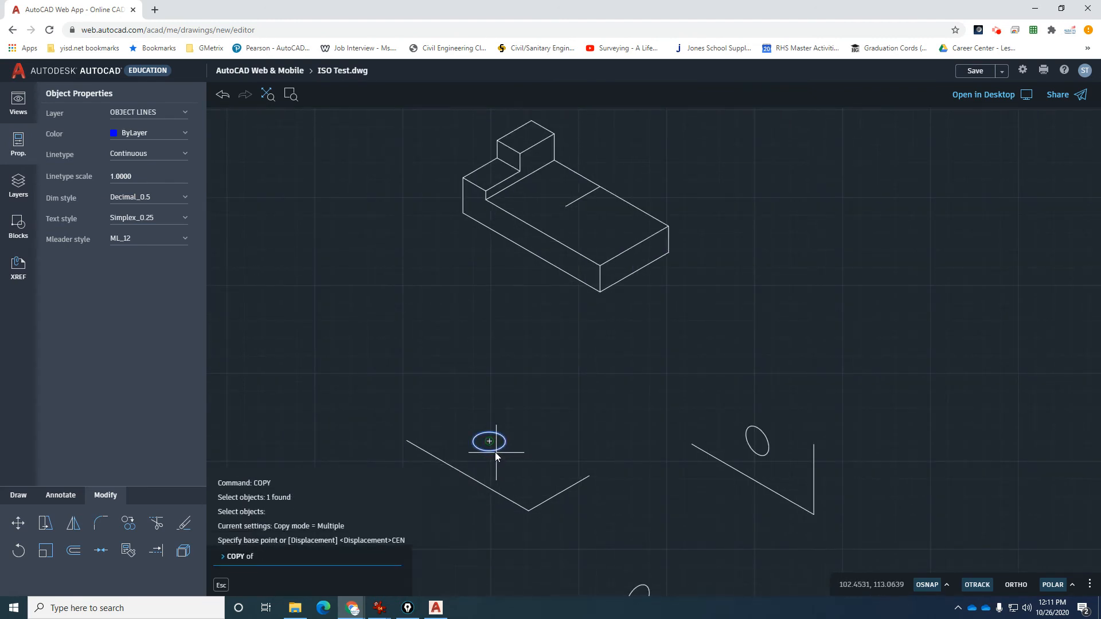
{"action": "left_click", "coordinate": [494, 452]}
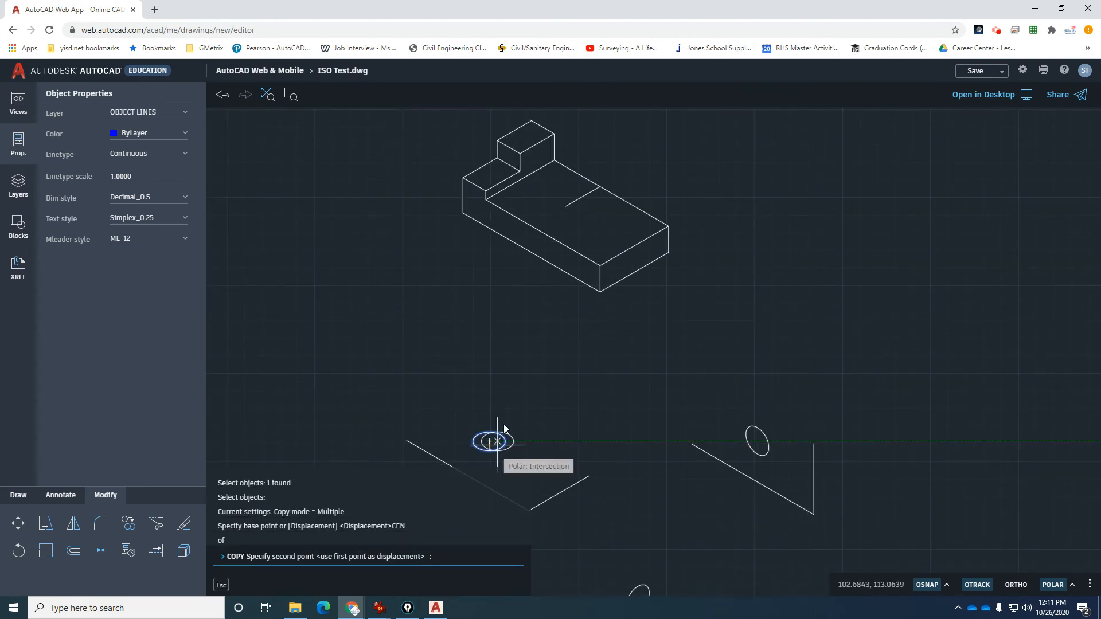
{"action": "left_click", "coordinate": [567, 206]}
{"action": "key", "text": "Escape"}
Delete the short construction line at the hole and switch to the Fig. 7-32 reference sheet.
{"action": "scroll", "coordinate": [590, 198], "scroll_direction": "up", "scroll_amount": 4}
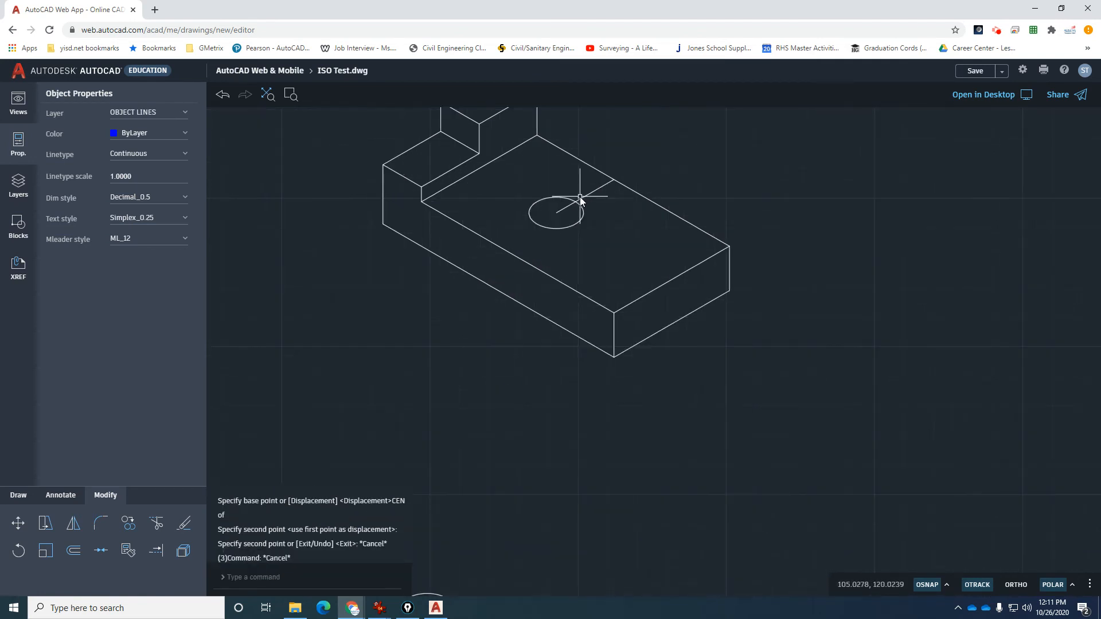
{"action": "left_click", "coordinate": [590, 199]}
{"action": "scroll", "coordinate": [605, 301], "scroll_direction": "down", "scroll_amount": 2}
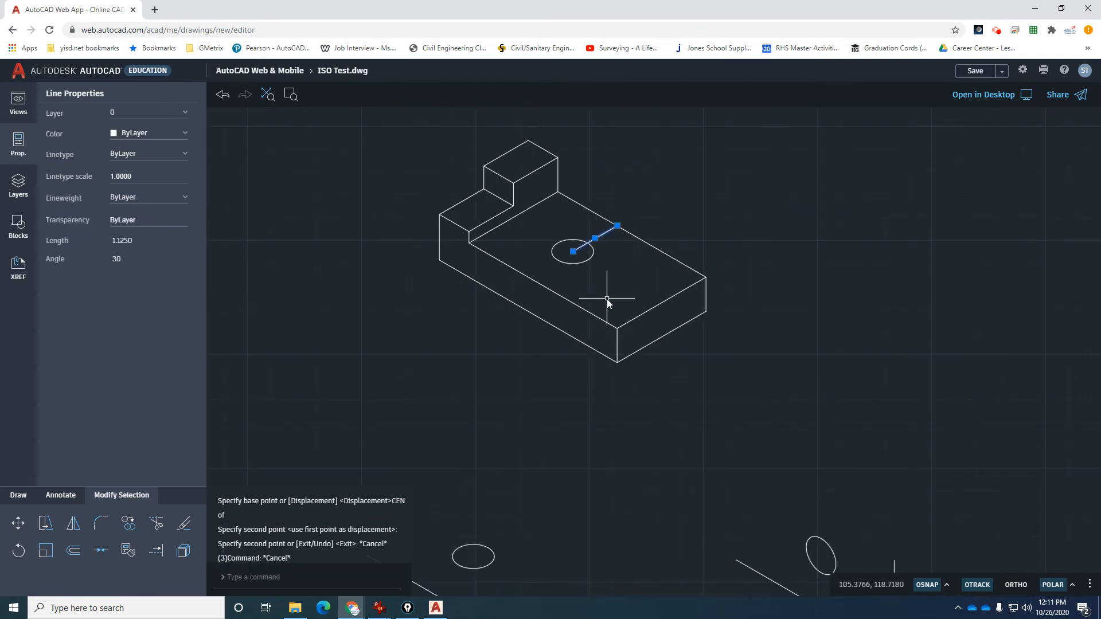
{"action": "key", "text": "Delete"}
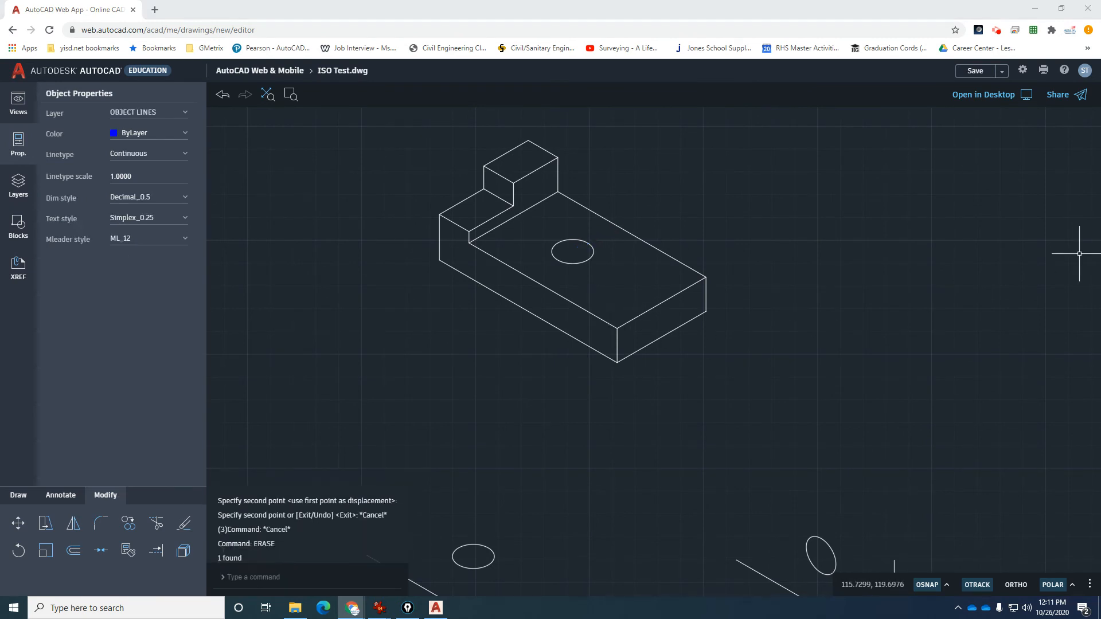
{"action": "key", "text": "alt+Tab"}
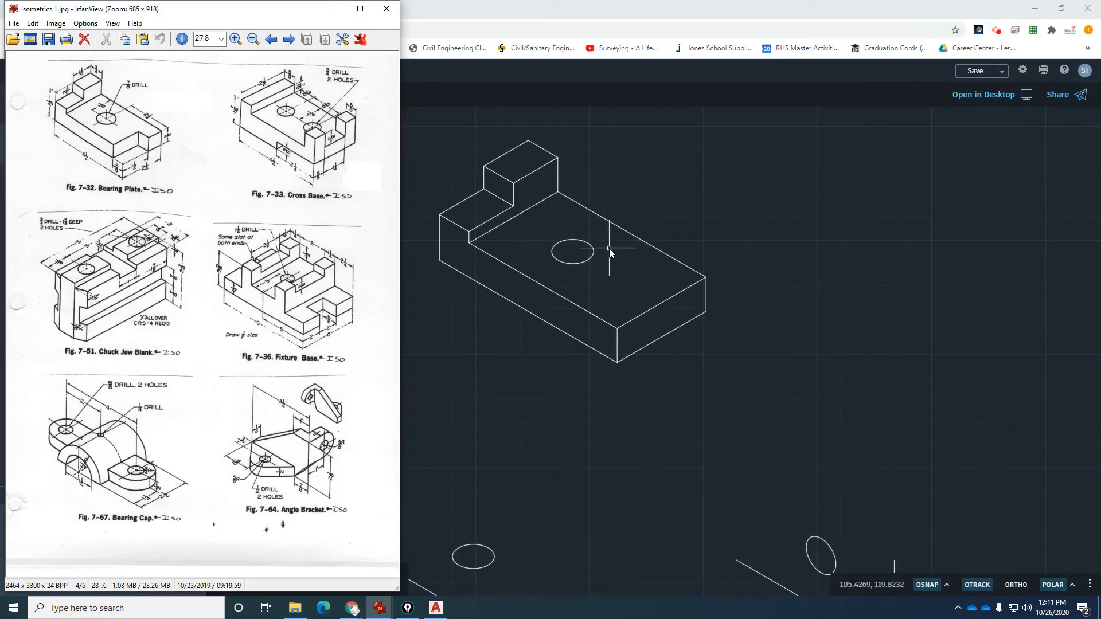
Hide the reference sheet and copy the block's top-right edge through the hole's centre.
{"action": "left_click", "coordinate": [335, 9]}
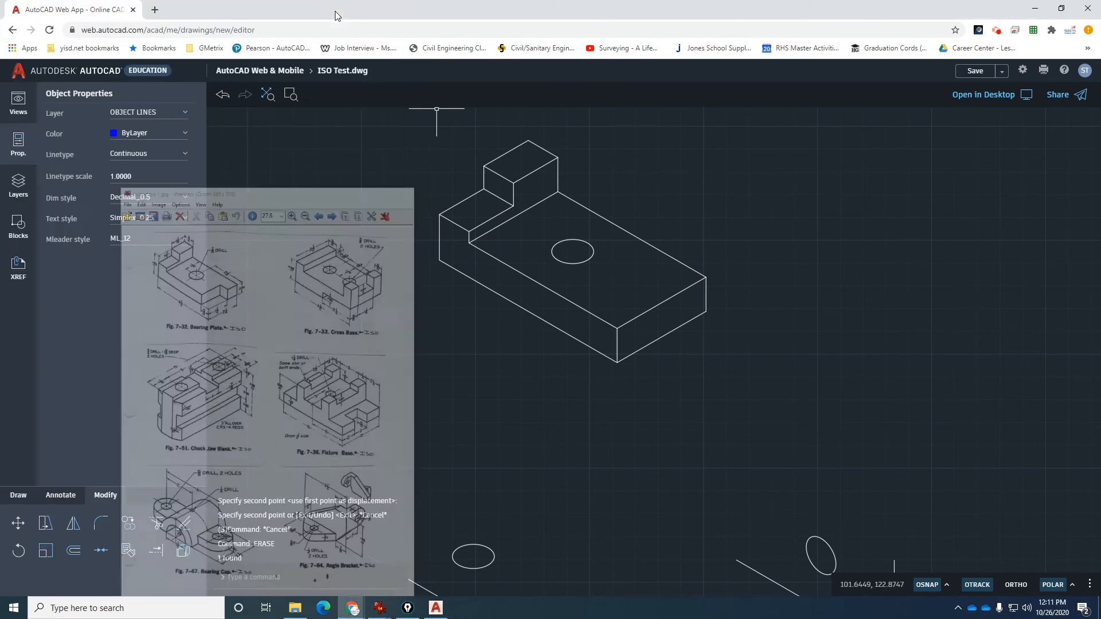
{"action": "scroll", "coordinate": [570, 241], "scroll_direction": "up", "scroll_amount": 5}
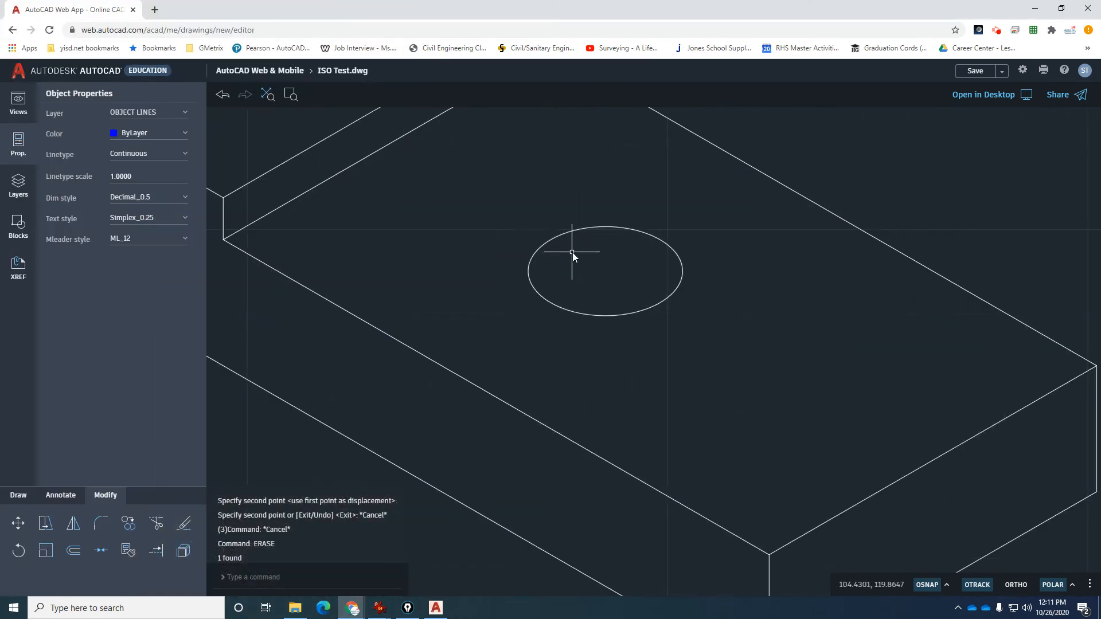
{"action": "scroll", "coordinate": [573, 252], "scroll_direction": "down", "scroll_amount": 3}
{"action": "type", "text": "c"}
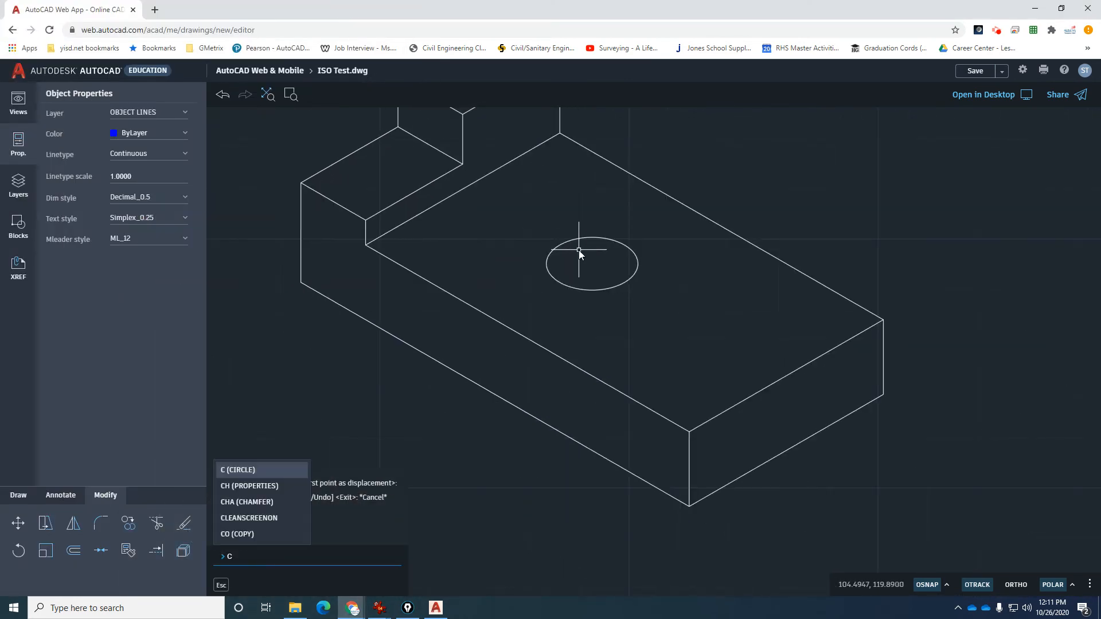
{"action": "key", "text": "Return"}
{"action": "key", "text": "Escape"}
{"action": "type", "text": "c"}
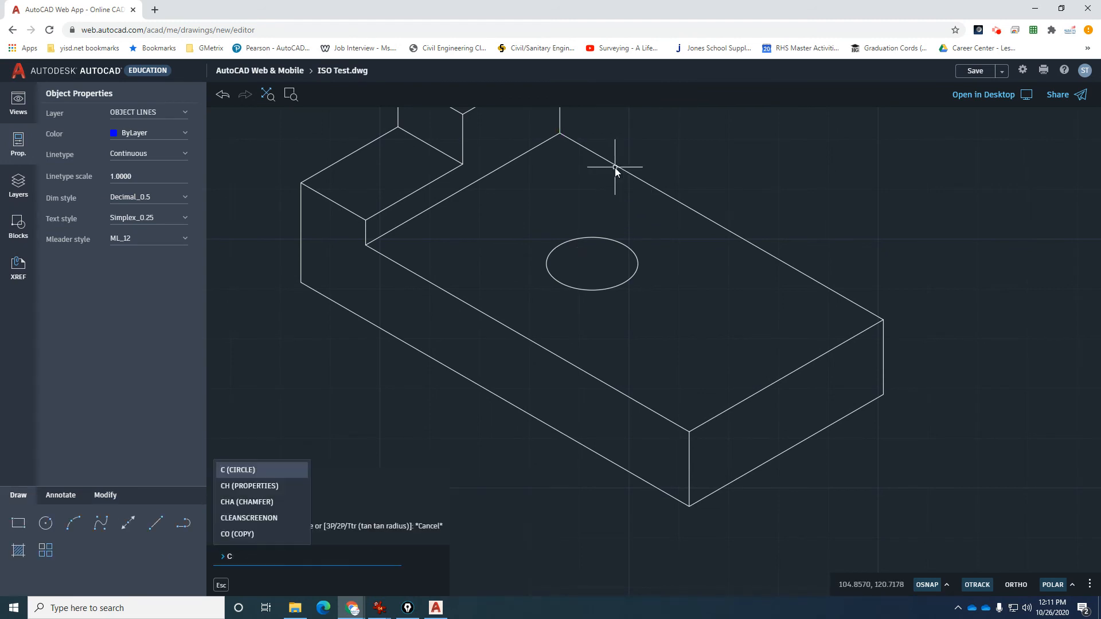
{"action": "key", "text": "Return"}
{"action": "type", "text": "co"}
{"action": "key", "text": "Return"}
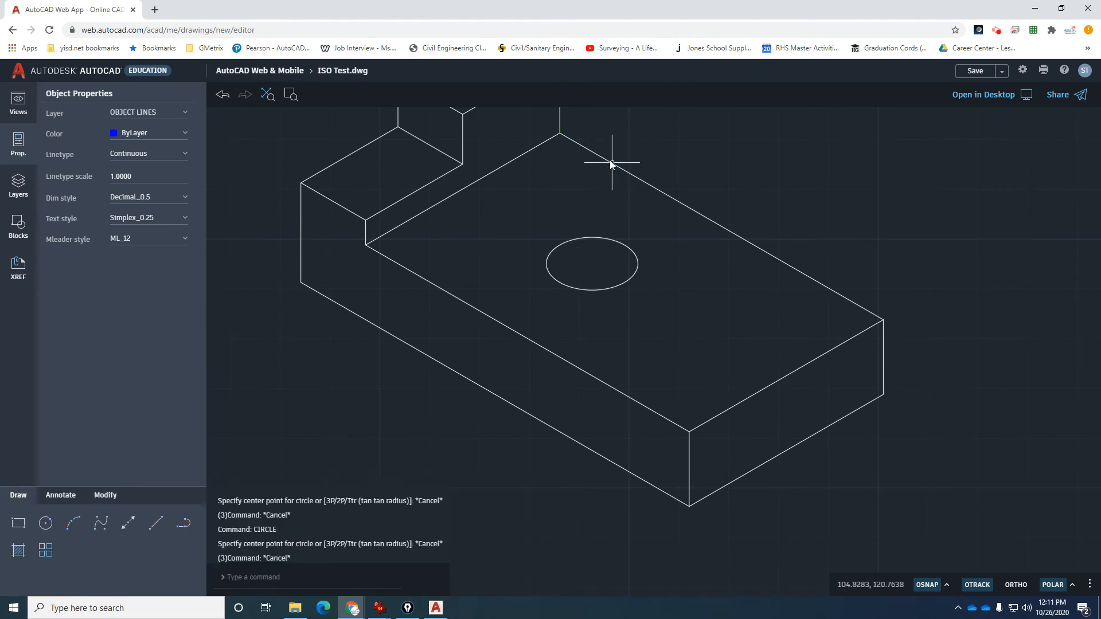
{"action": "left_click", "coordinate": [578, 147]}
{"action": "key", "text": "Return"}
{"action": "left_click", "coordinate": [569, 140]}
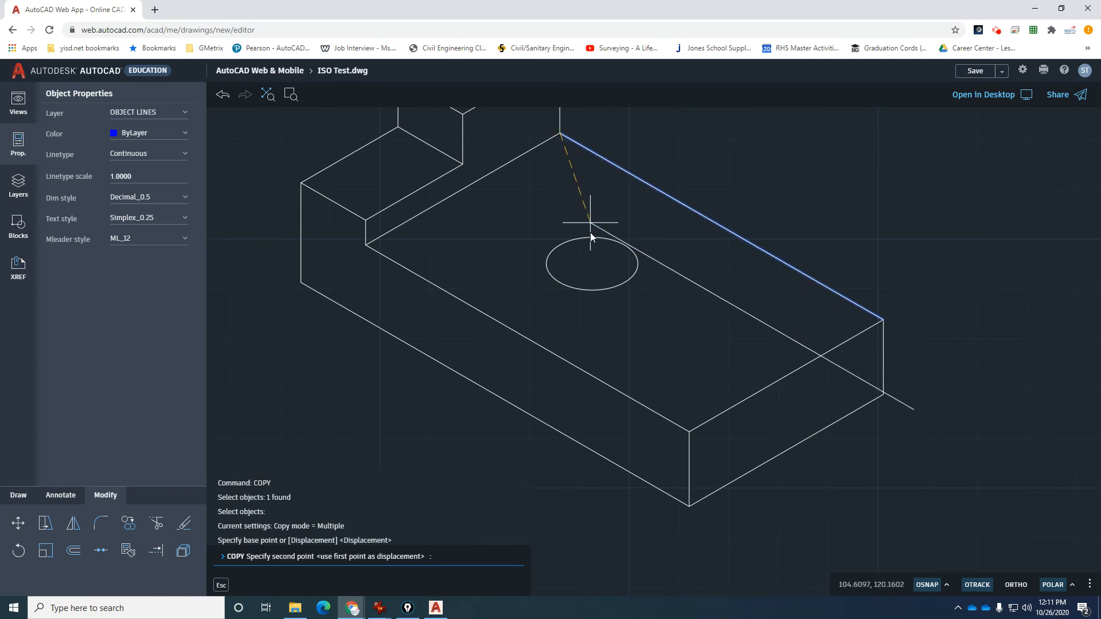
{"action": "left_click", "coordinate": [592, 265]}
{"action": "key", "text": "Escape"}
{"action": "key", "text": "Escape"}
{"action": "key", "text": "Escape"}
{"action": "key", "text": "Escape"}
Try a circle at the hole centre, then delete the unwanted circle.
{"action": "scroll", "coordinate": [622, 291], "scroll_direction": "up", "scroll_amount": 2}
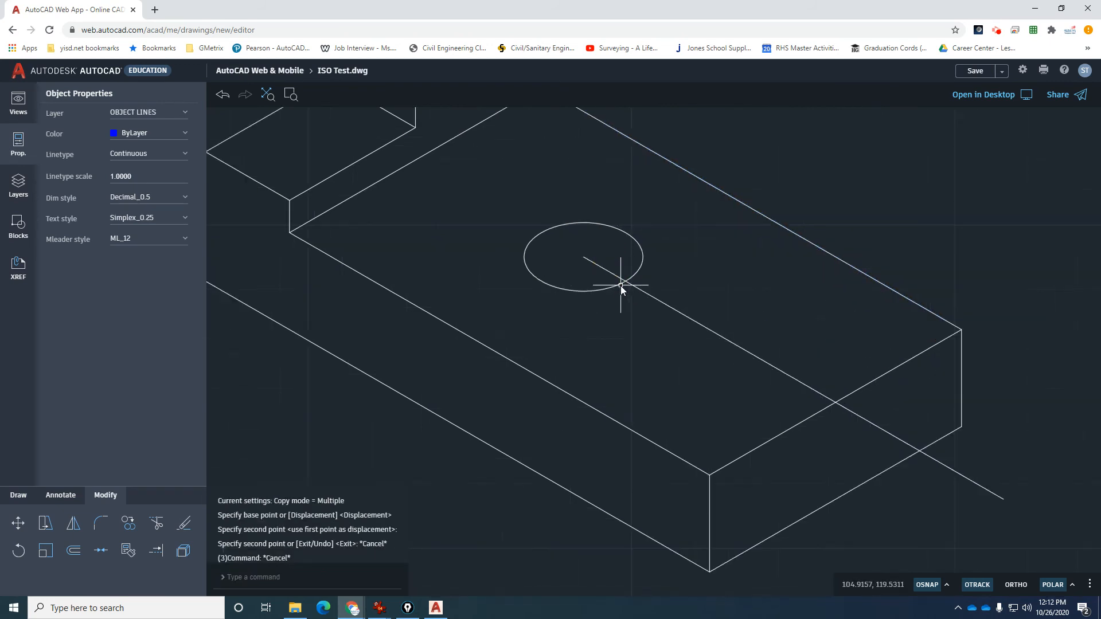
{"action": "type", "text": "c"}
{"action": "key", "text": "Return"}
{"action": "left_click", "coordinate": [597, 266]}
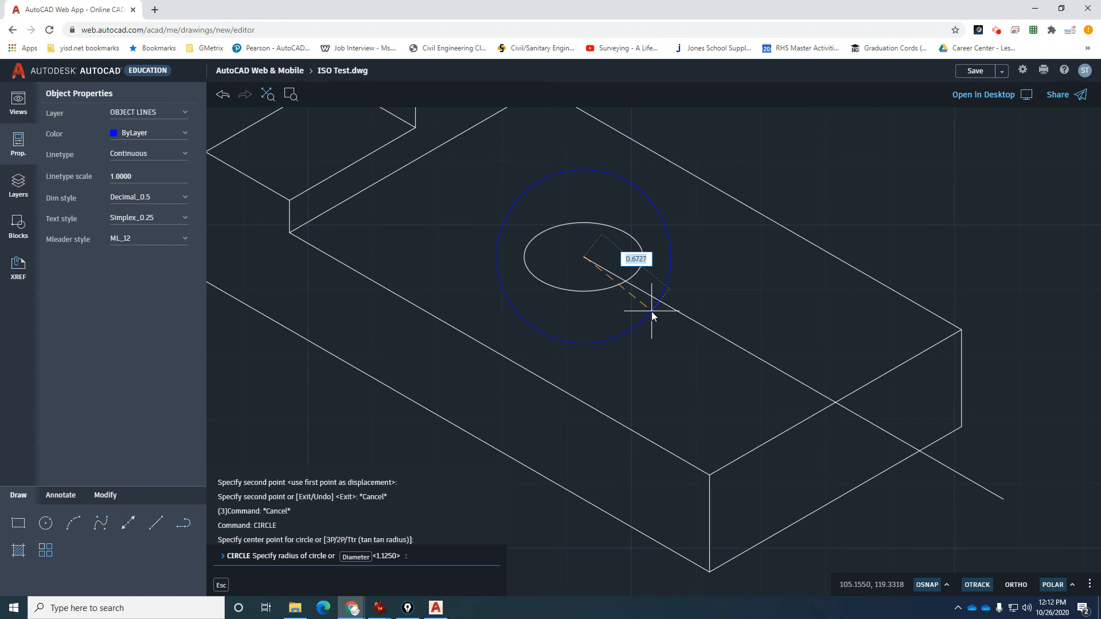
{"action": "type", "text": "0.2121"}
{"action": "key", "text": "Escape"}
{"action": "key", "text": "Return"}
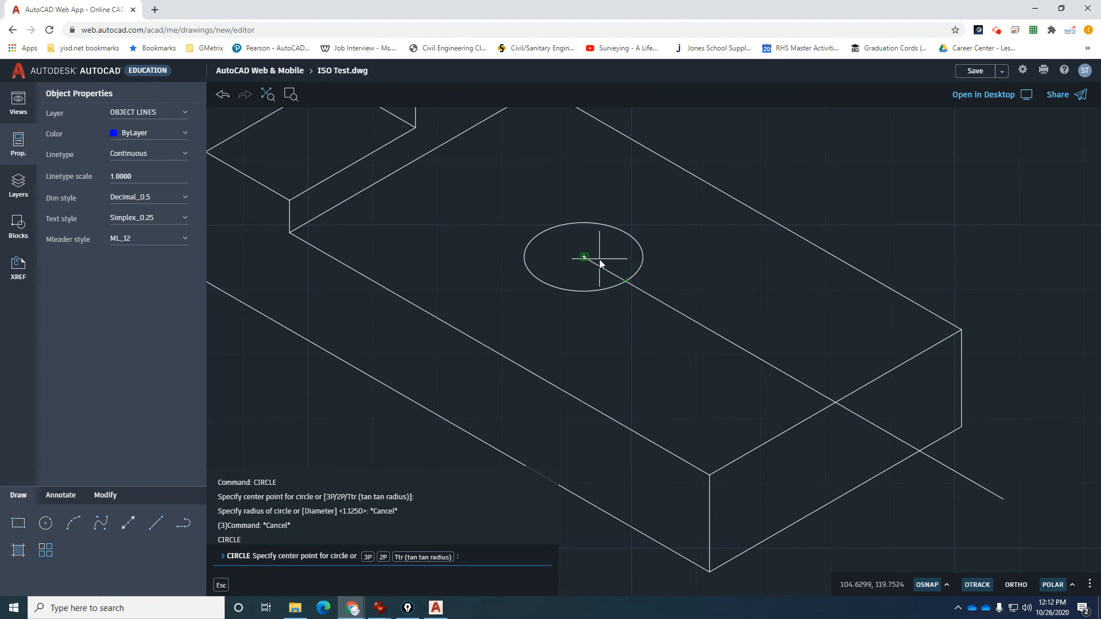
{"action": "left_click", "coordinate": [599, 259]}
{"action": "type", "text": "D"}
{"action": "key", "text": "Return"}
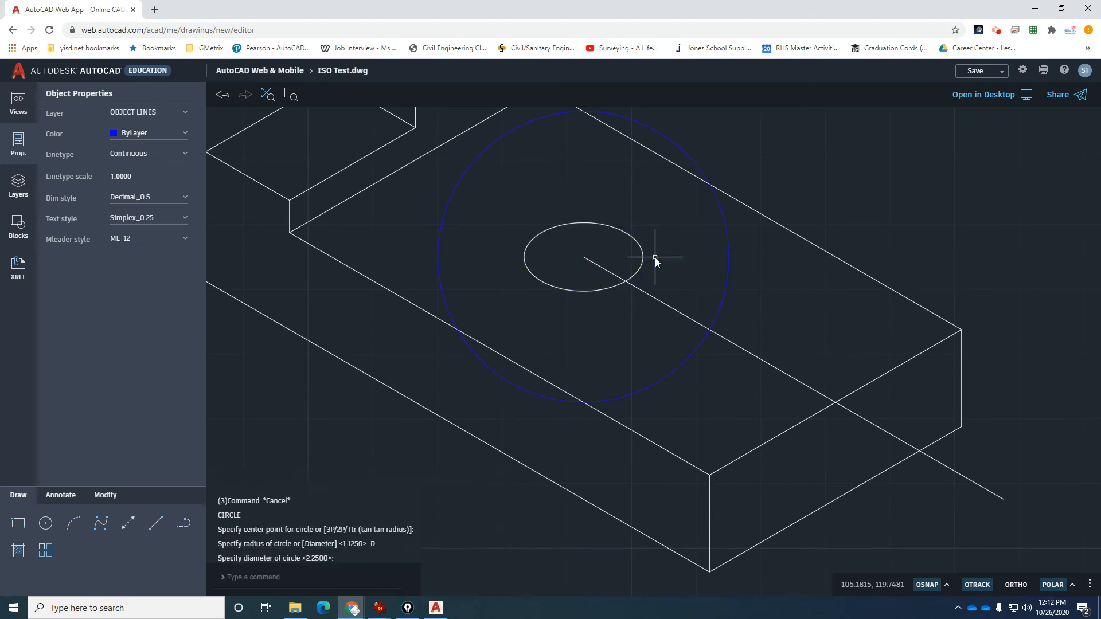
{"action": "type", "text": "7/8"}
{"action": "key", "text": "Return"}
{"action": "key", "text": "Escape"}
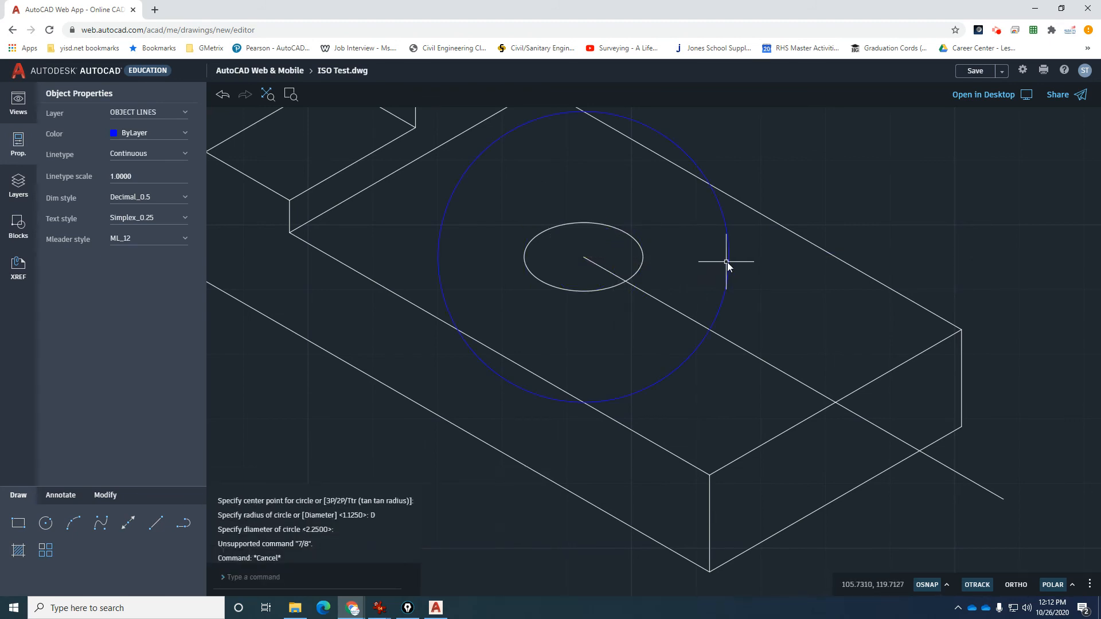
{"action": "left_click", "coordinate": [728, 262]}
{"action": "key", "text": "Delete"}
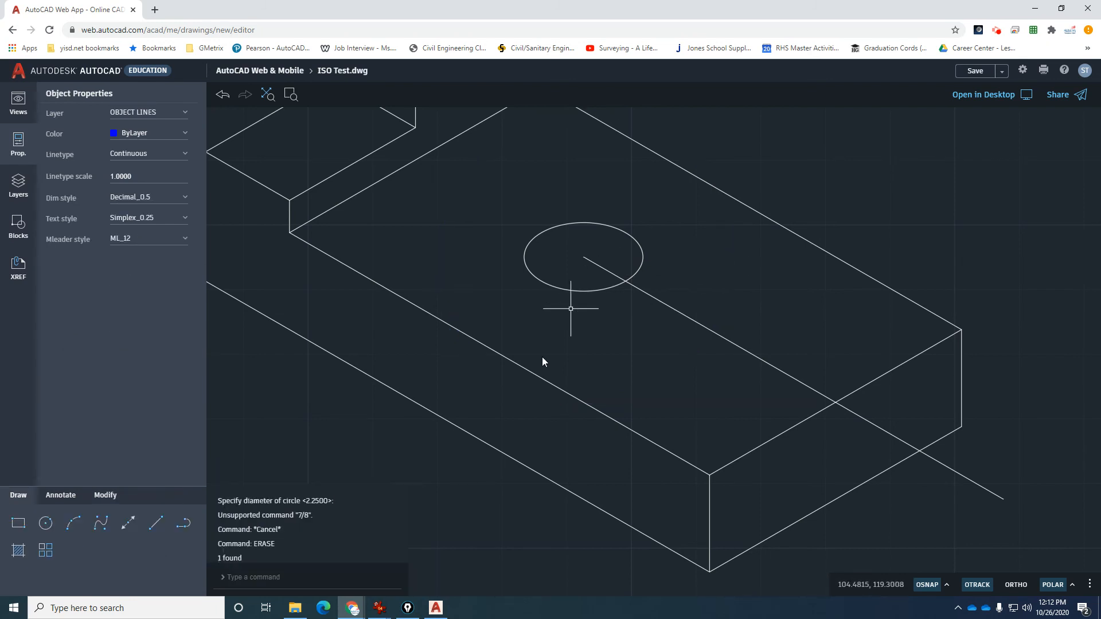
Draw a 7/8-diameter circle centred on the hole.
{"action": "type", "text": "CI"}
{"action": "key", "text": "Return"}
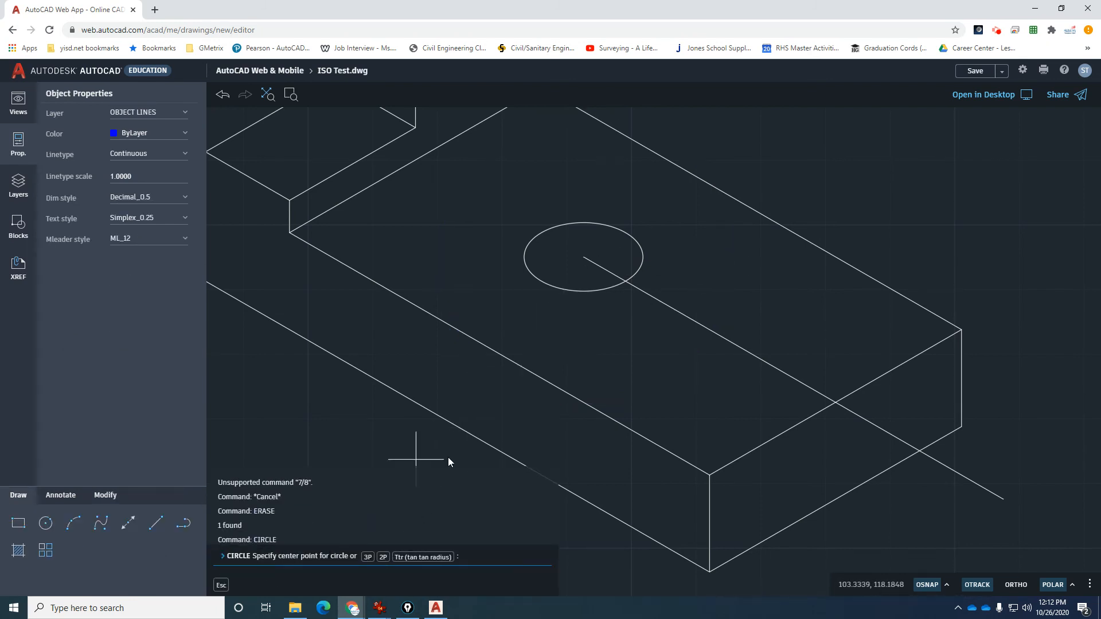
{"action": "left_click", "coordinate": [581, 261]}
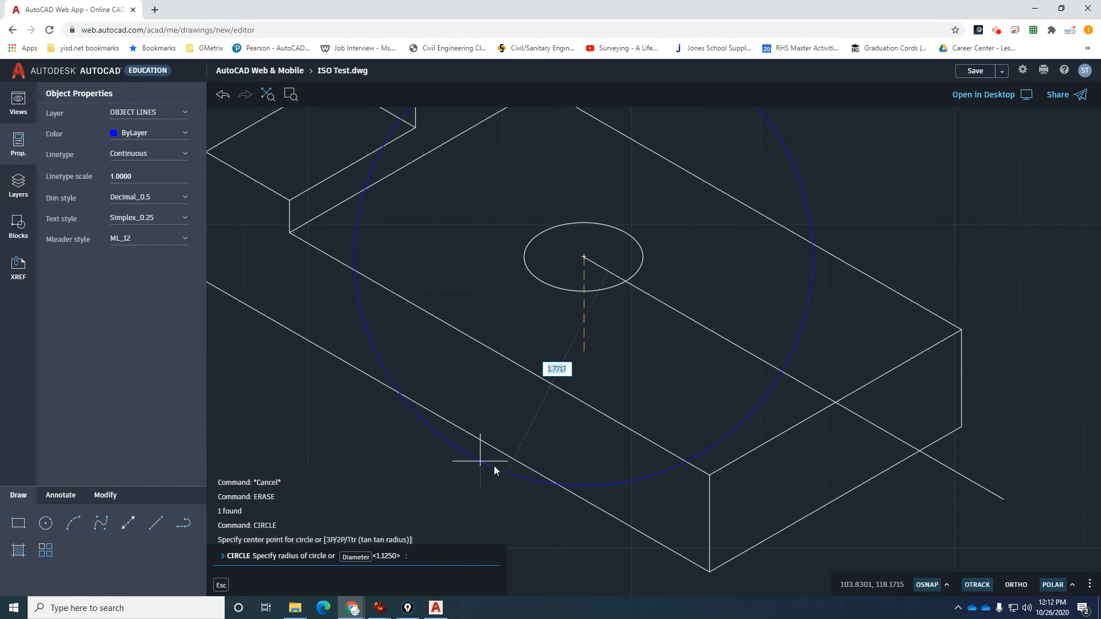
{"action": "left_click", "coordinate": [355, 557]}
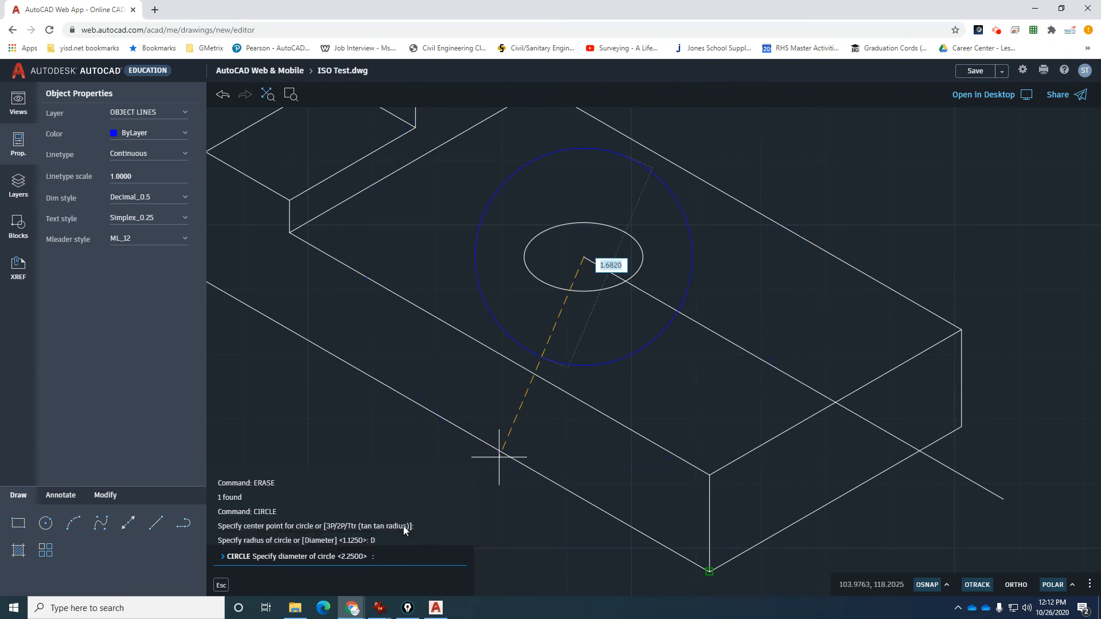
{"action": "type", "text": "7/8"}
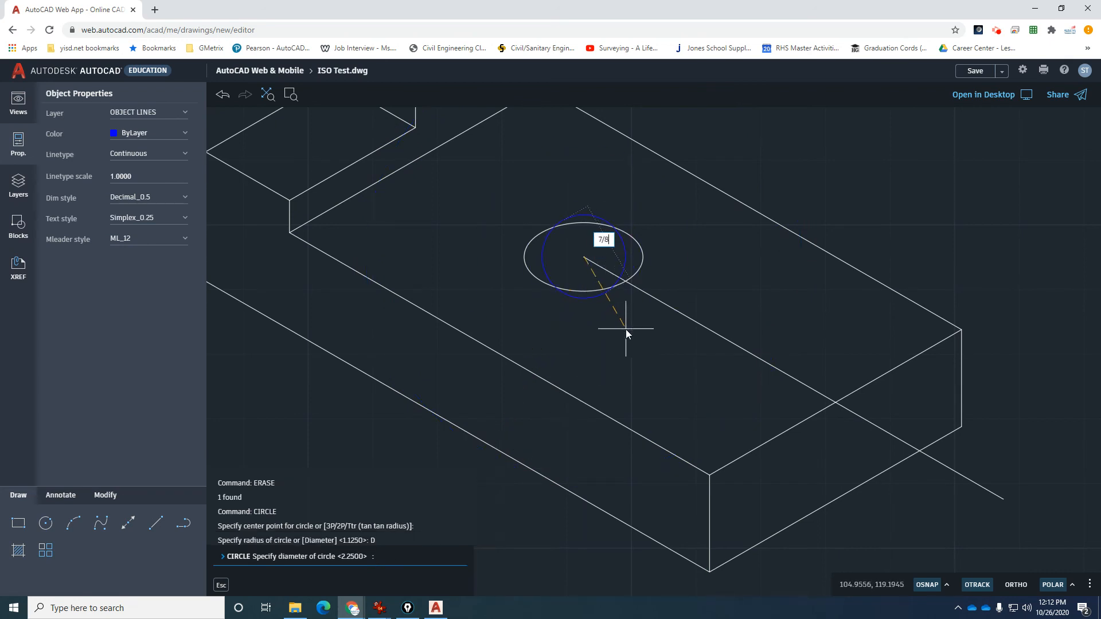
{"action": "key", "text": "Return"}
Extend the copied center line out to the 7/8 circle.
{"action": "scroll", "coordinate": [556, 249], "scroll_direction": "up", "scroll_amount": 3}
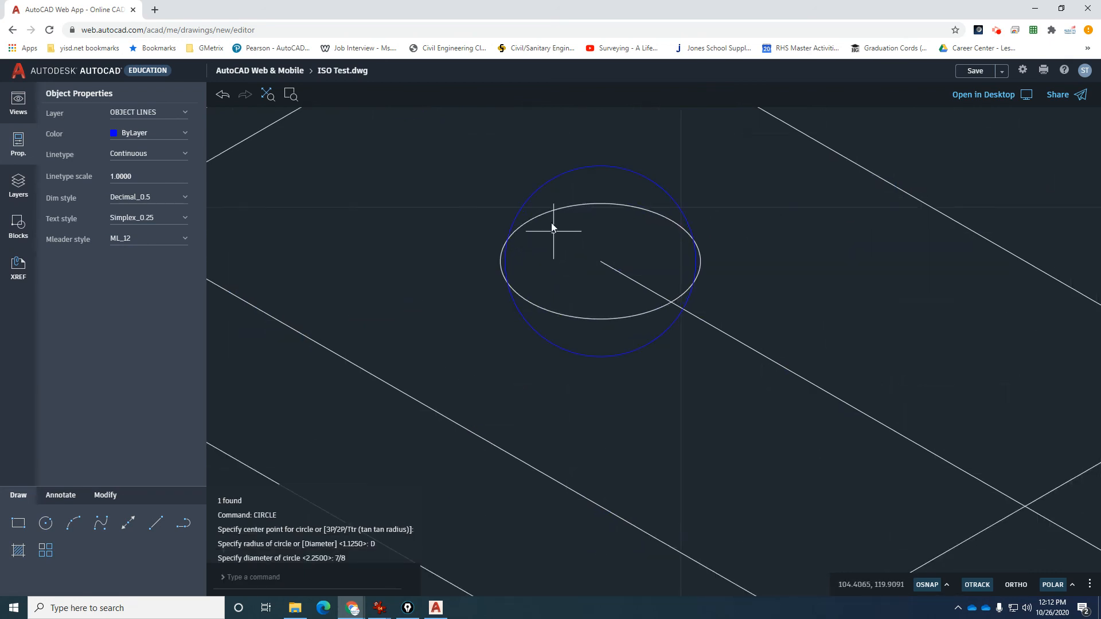
{"action": "type", "text": "ex"}
{"action": "key", "text": "Return"}
{"action": "left_click", "coordinate": [524, 208]}
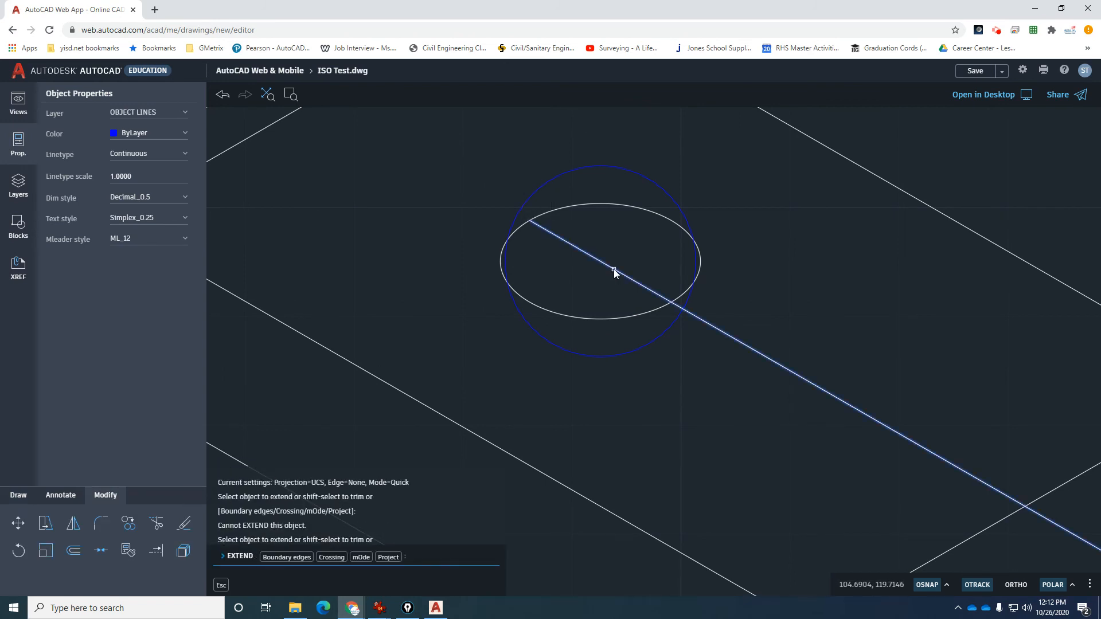
{"action": "left_click", "coordinate": [613, 271]}
{"action": "left_click", "coordinate": [543, 229]}
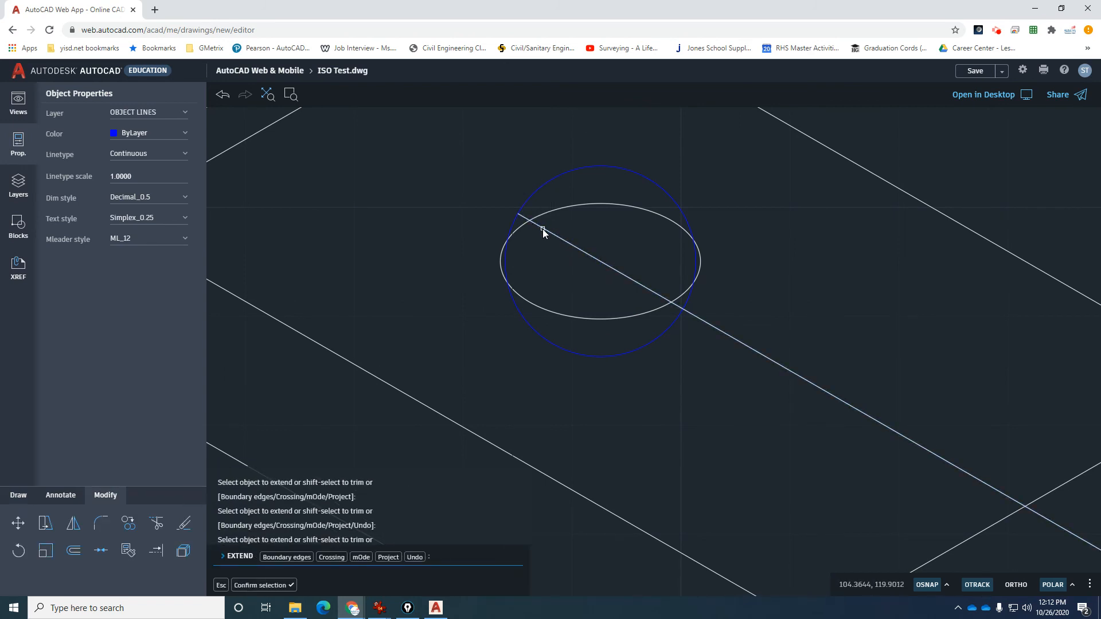
{"action": "key", "text": "Escape"}
{"action": "key", "text": "Escape"}
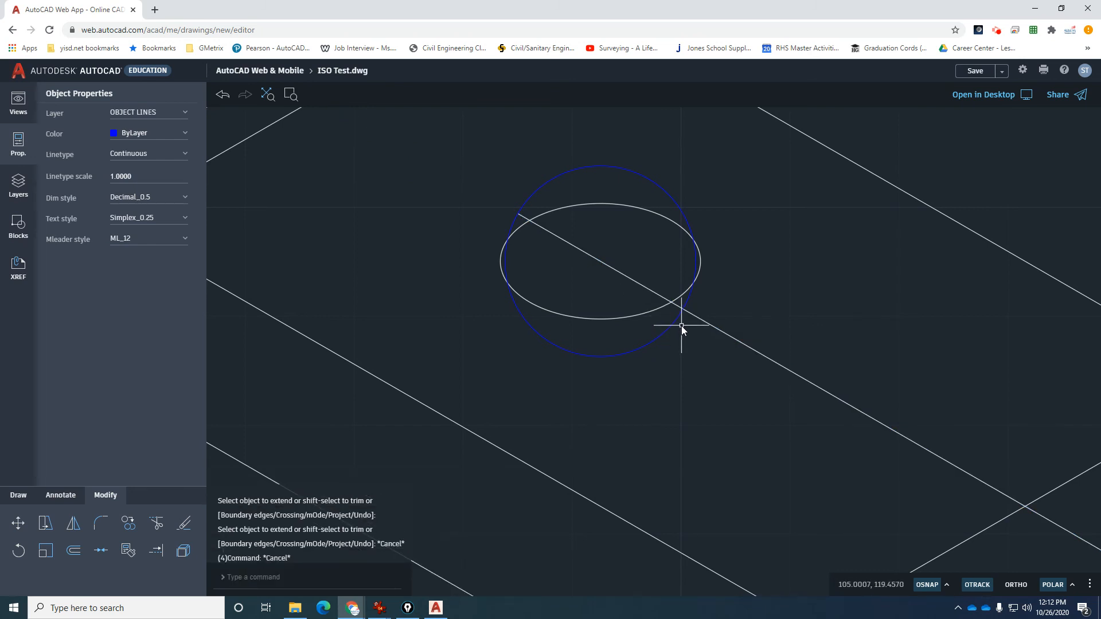
Trim the center line at the circle and delete the leftover short segment.
{"action": "type", "text": "t"}
{"action": "key", "text": "Return"}
{"action": "key", "text": "Escape"}
{"action": "key", "text": "Escape"}
{"action": "key", "text": "Escape"}
{"action": "key", "text": "Escape"}
{"action": "type", "text": "tr"}
{"action": "key", "text": "Return"}
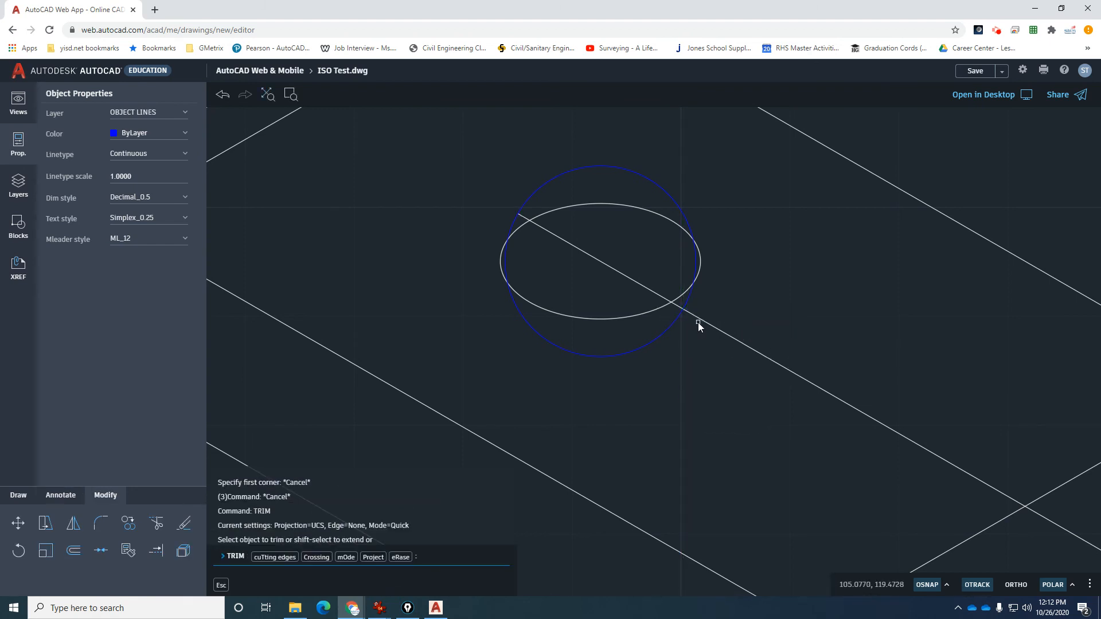
{"action": "left_click", "coordinate": [701, 322]}
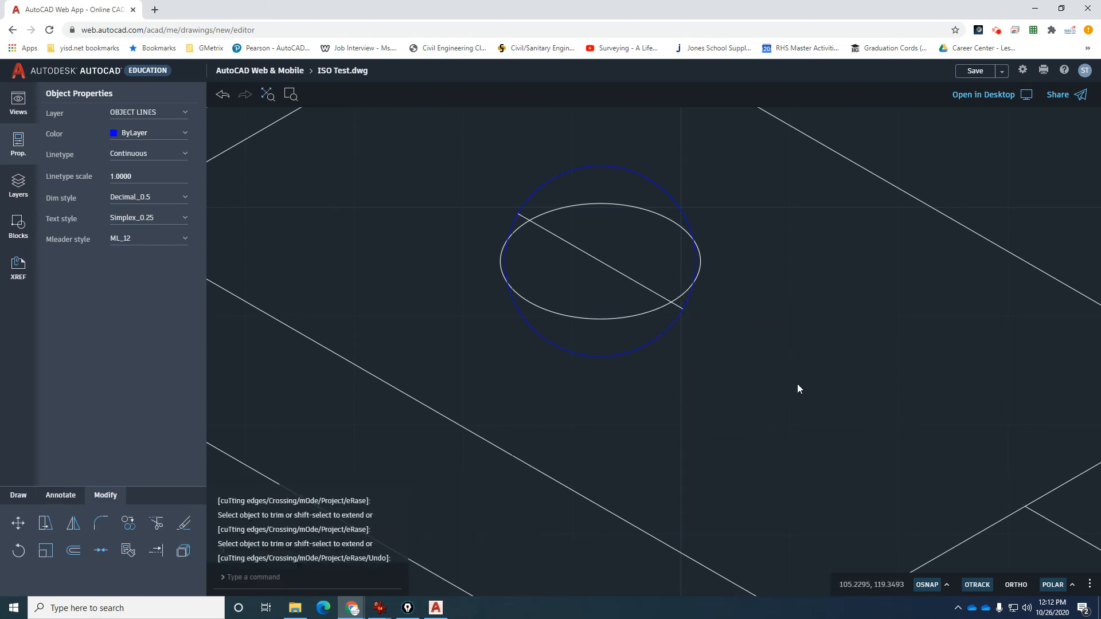
{"action": "left_click", "coordinate": [1062, 527]}
{"action": "key", "text": "Delete"}
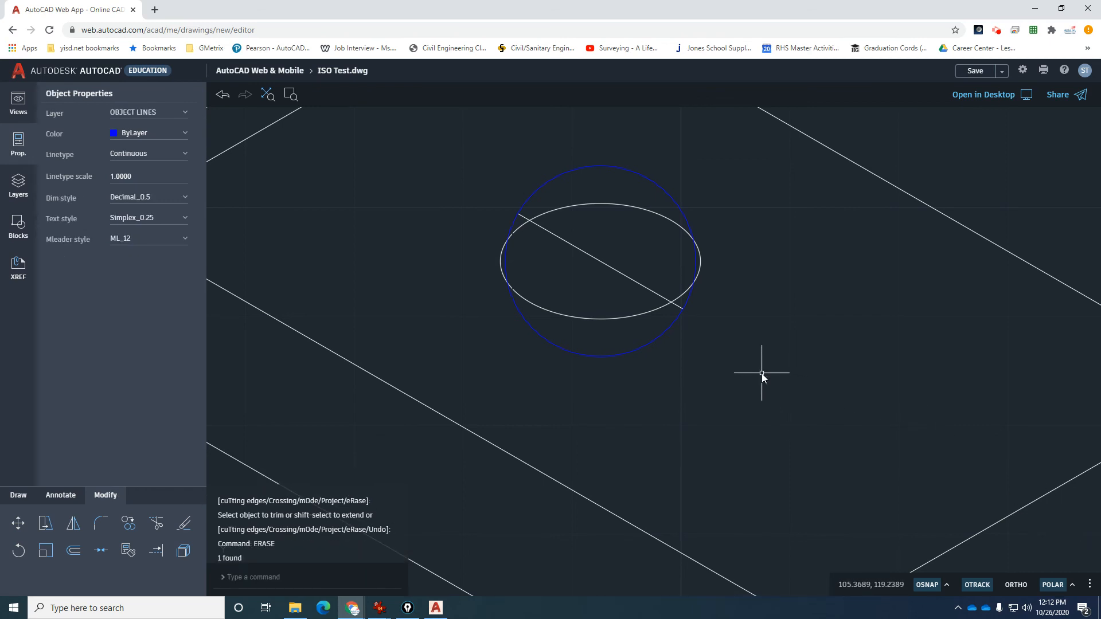
{"action": "left_click", "coordinate": [652, 310]}
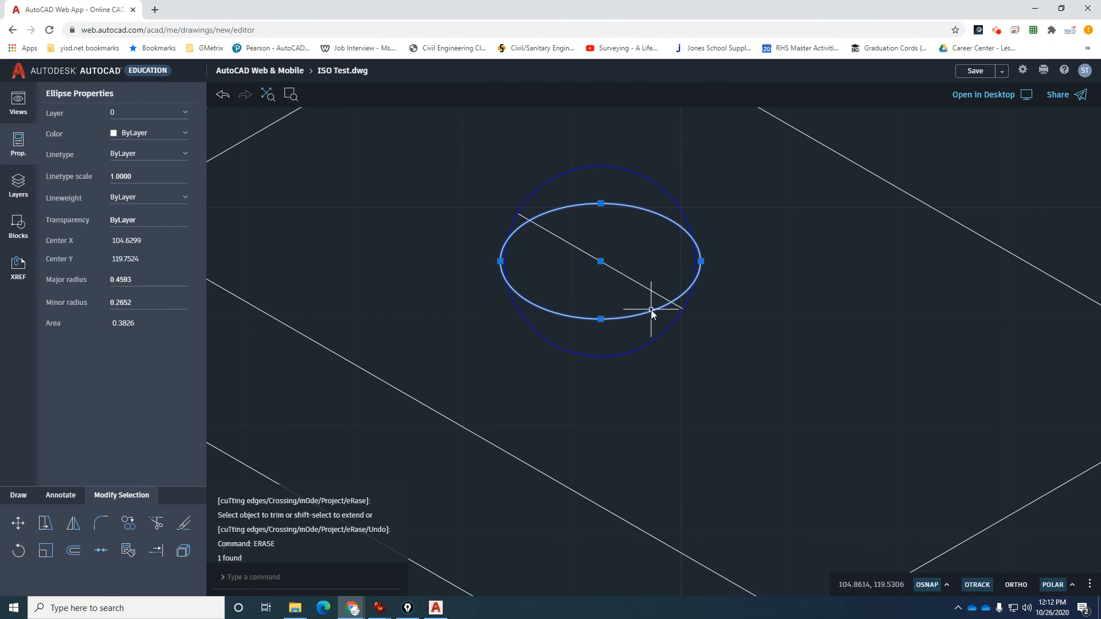
Begin scaling the hole ellipse from its centre, then cancel the attempt.
{"action": "key", "text": "Escape"}
{"action": "type", "text": "sc"}
{"action": "key", "text": "Return"}
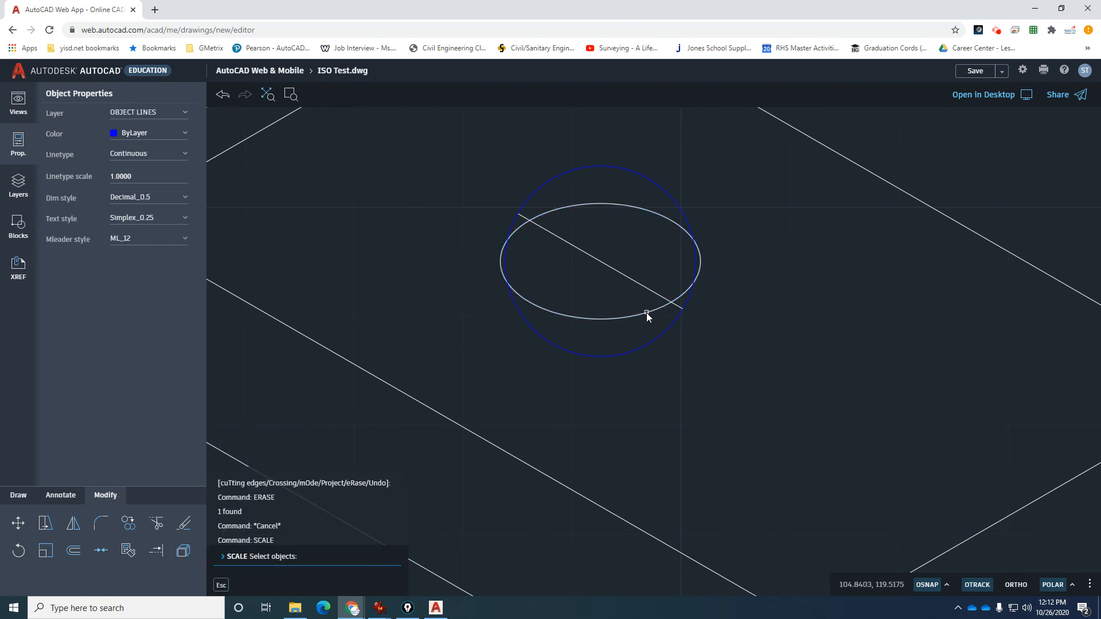
{"action": "left_click", "coordinate": [646, 314]}
{"action": "key", "text": "Return"}
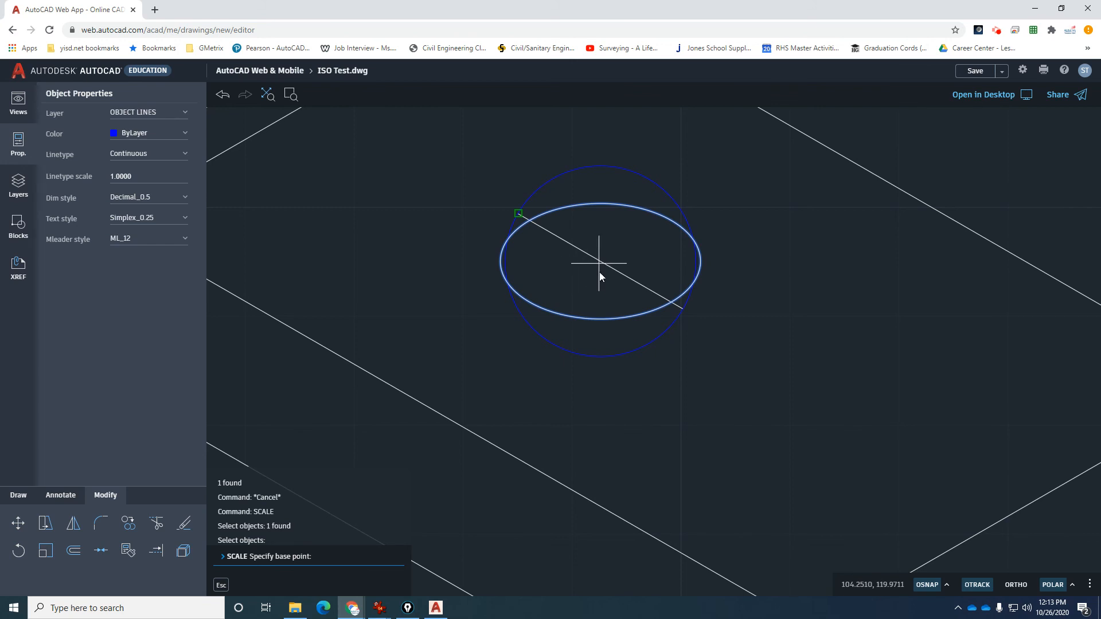
{"action": "type", "text": "cen"}
{"action": "key", "text": "Return"}
{"action": "left_click", "coordinate": [601, 319]}
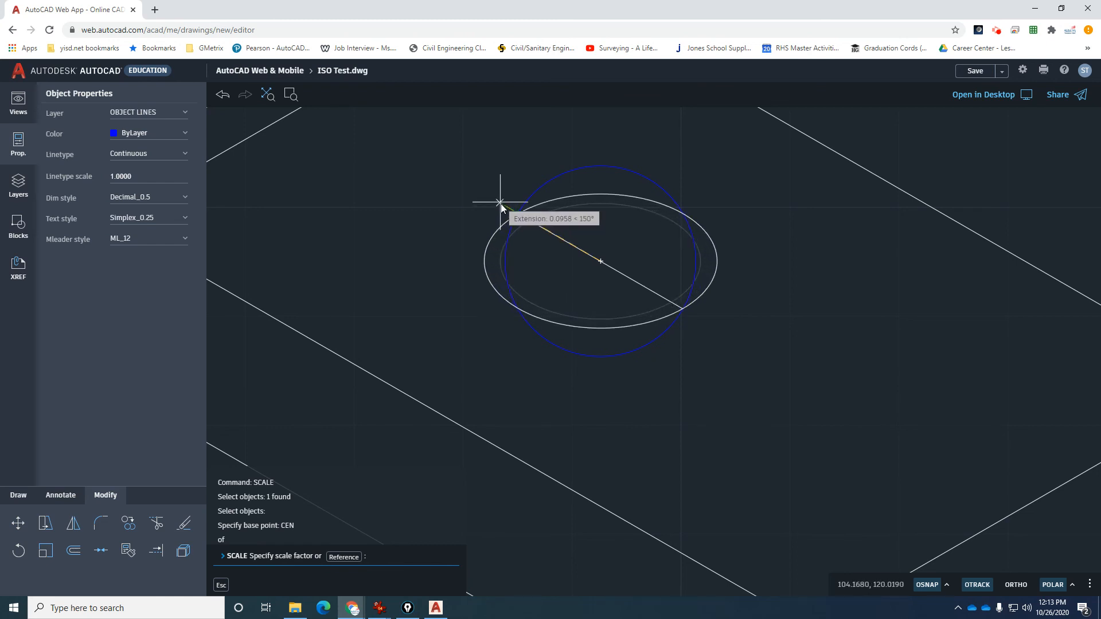
{"action": "key", "text": "Escape"}
Scale the ellipse about its centre by reference to reach the 0.8750 line's endpoint.
{"action": "key", "text": "Return"}
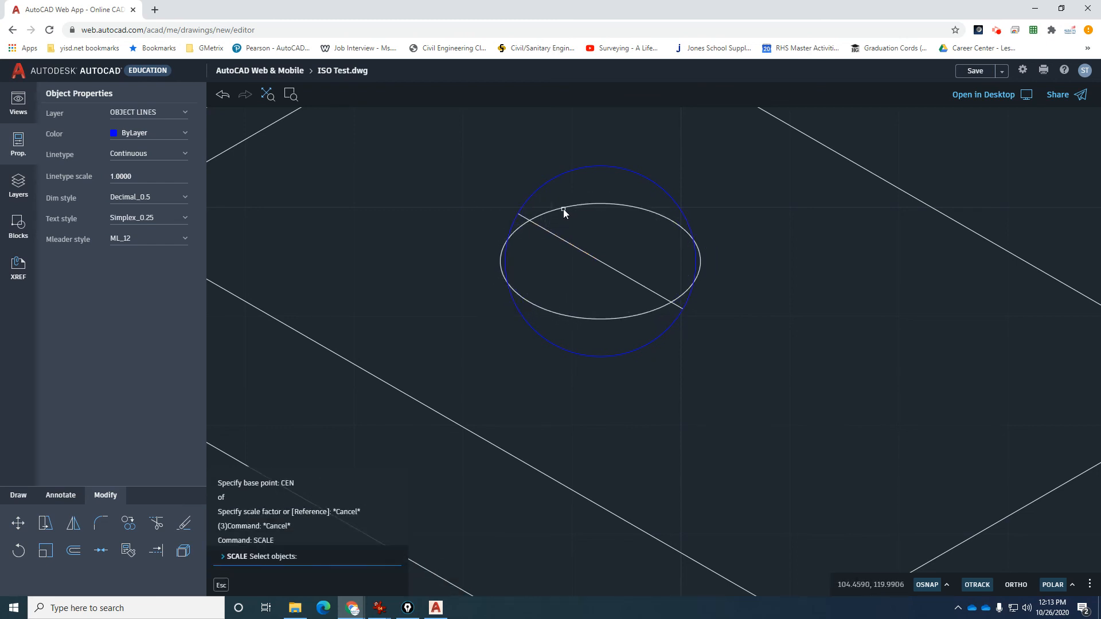
{"action": "left_click", "coordinate": [563, 207]}
{"action": "key", "text": "Return"}
{"action": "type", "text": "CEN"}
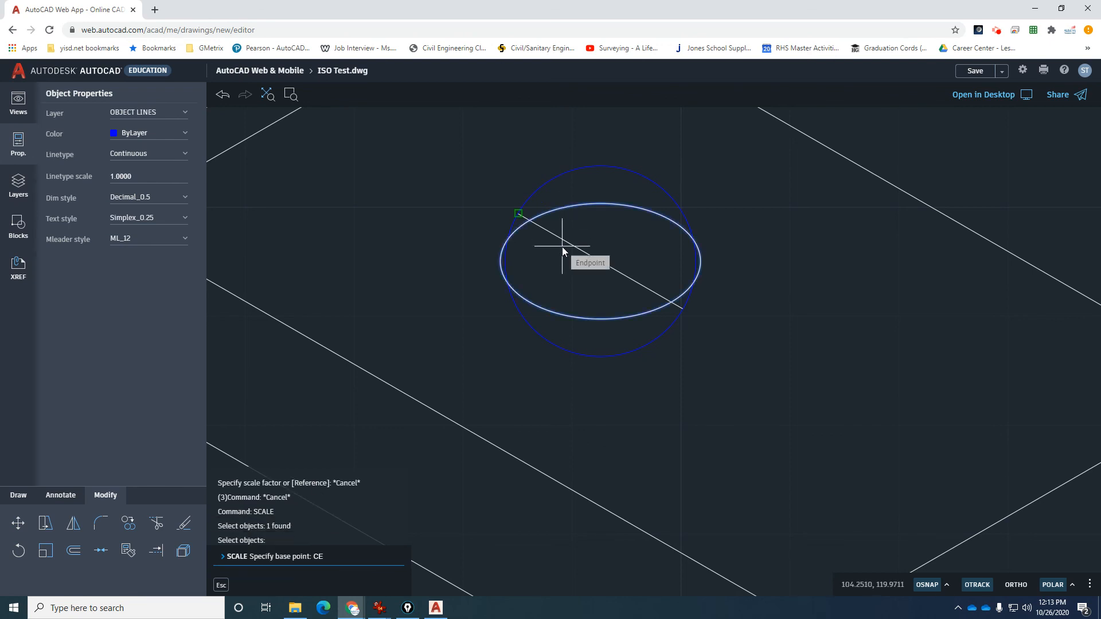
{"action": "key", "text": "Return"}
{"action": "left_click", "coordinate": [569, 319]}
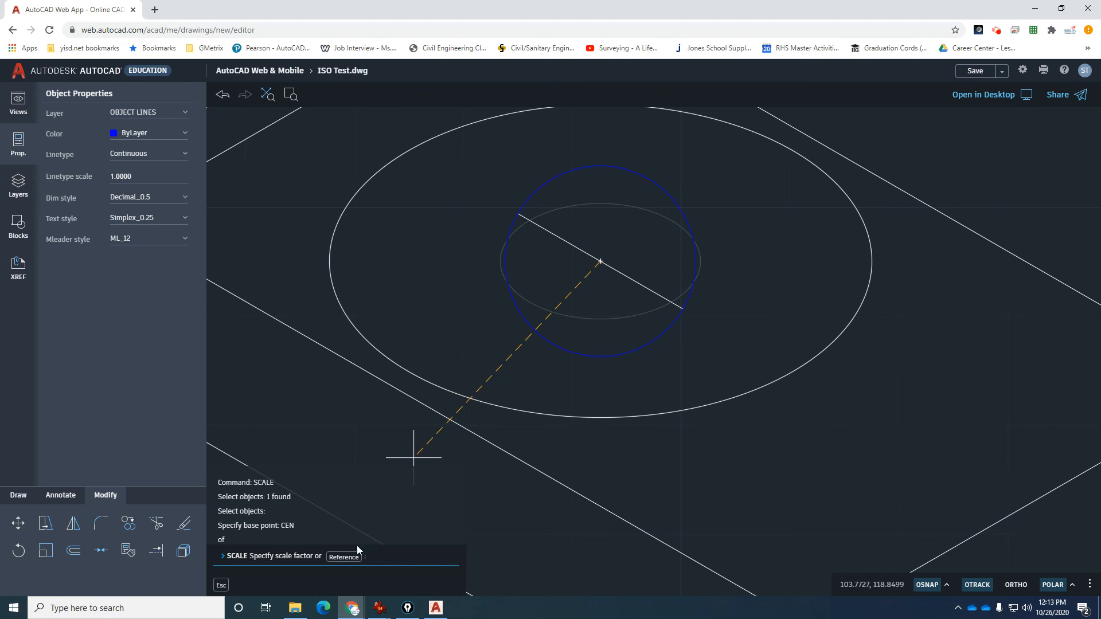
{"action": "left_click", "coordinate": [344, 557]}
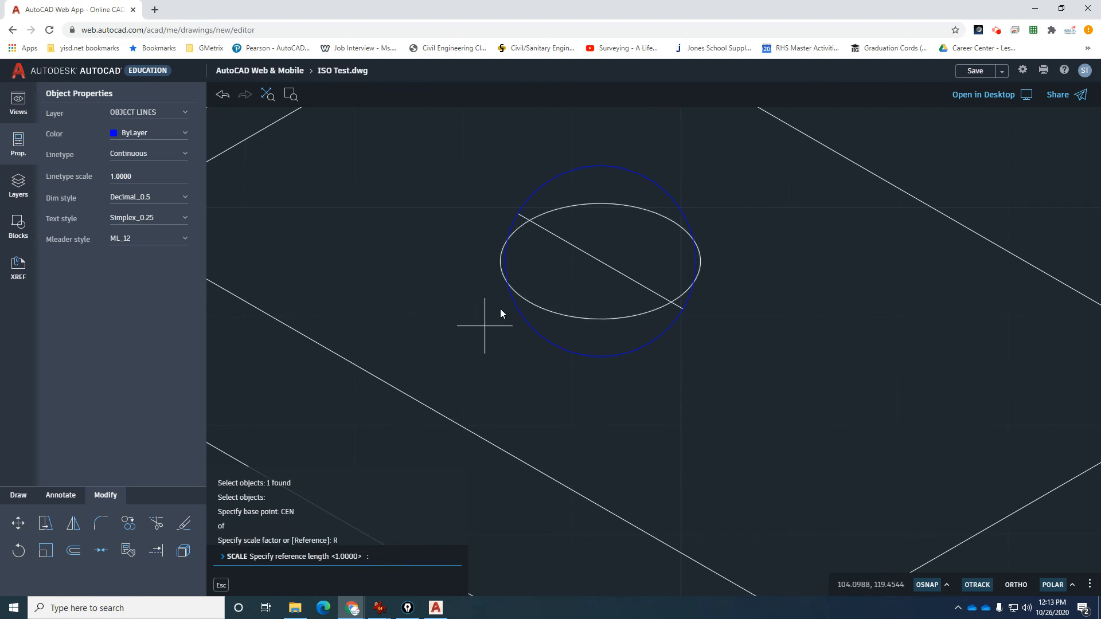
{"action": "left_click", "coordinate": [599, 261]}
{"action": "scroll", "coordinate": [583, 249], "scroll_direction": "up", "scroll_amount": 2}
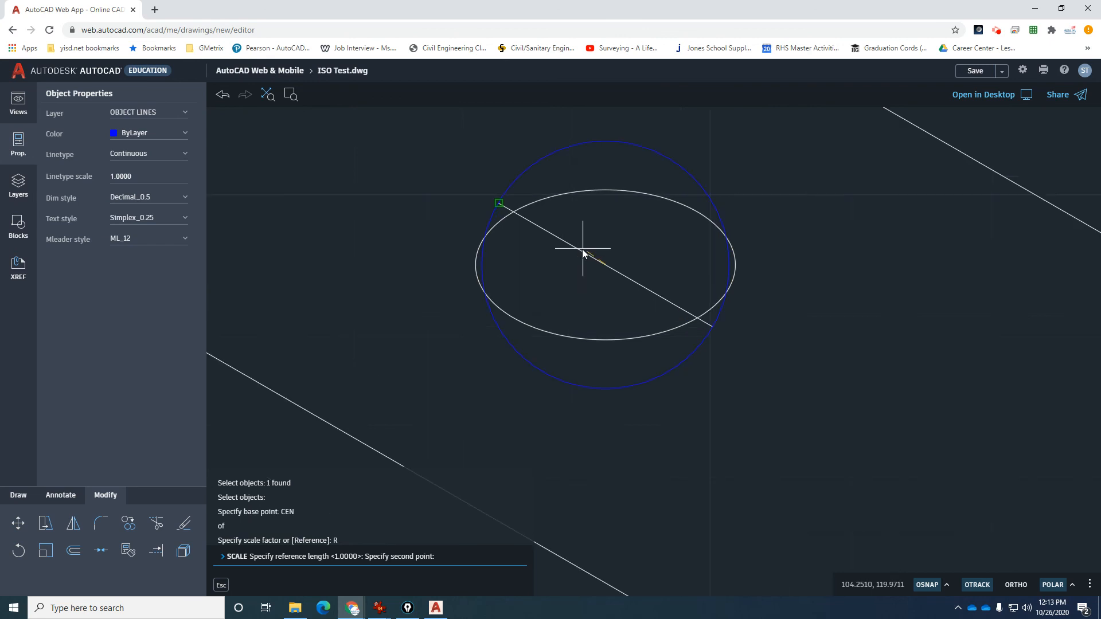
{"action": "left_click", "coordinate": [509, 212]}
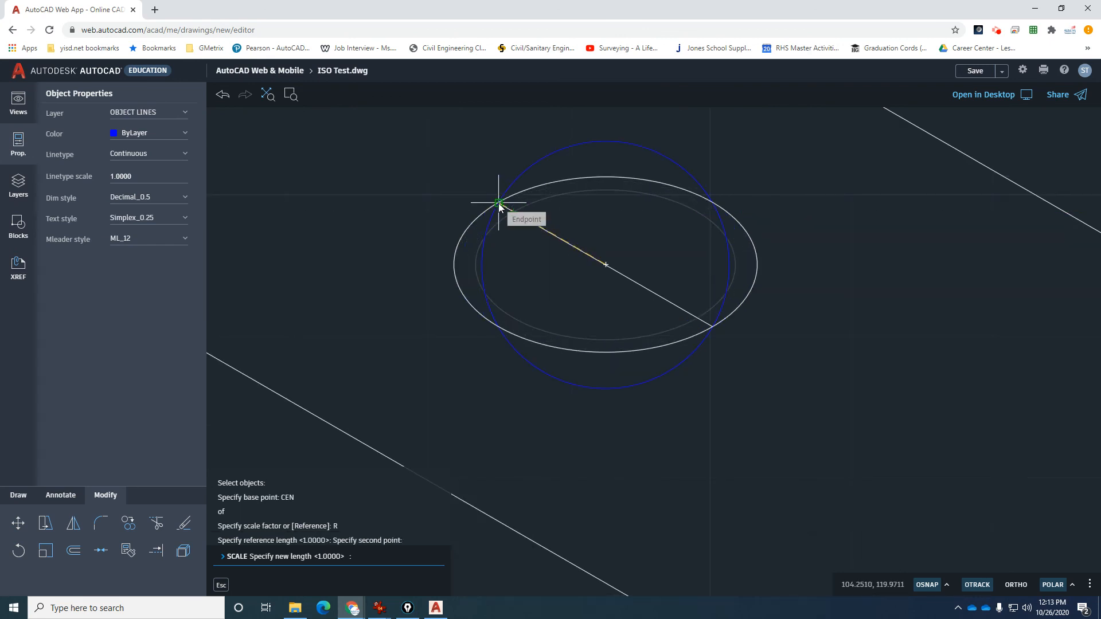
{"action": "left_click", "coordinate": [499, 204]}
{"action": "scroll", "coordinate": [577, 272], "scroll_direction": "down", "scroll_amount": 3}
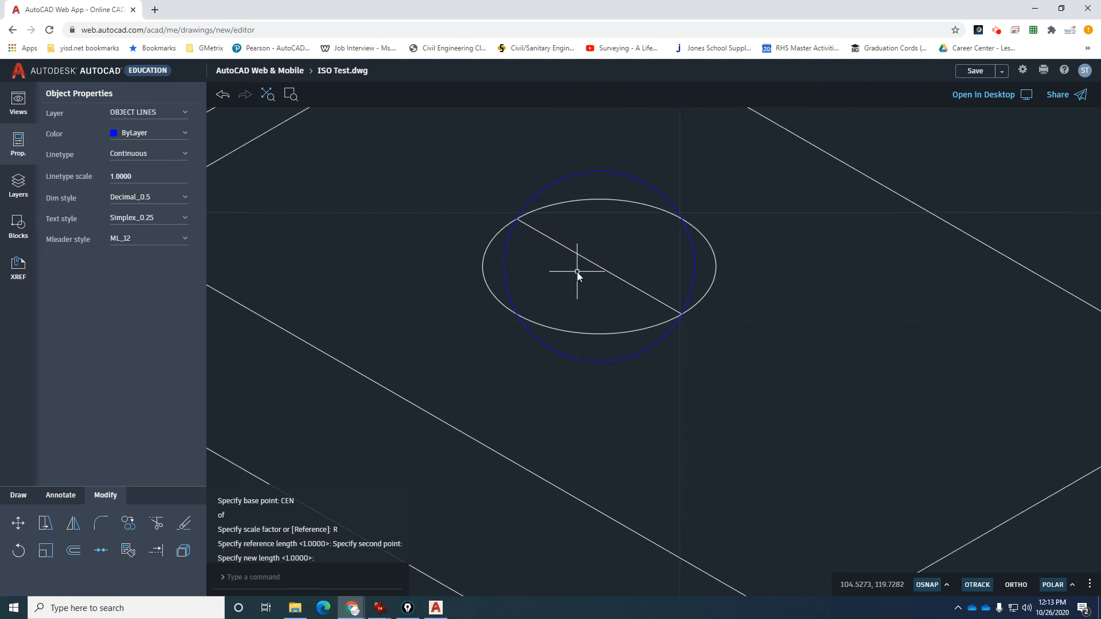
Erase the blue construction circle.
{"action": "left_click", "coordinate": [583, 196]}
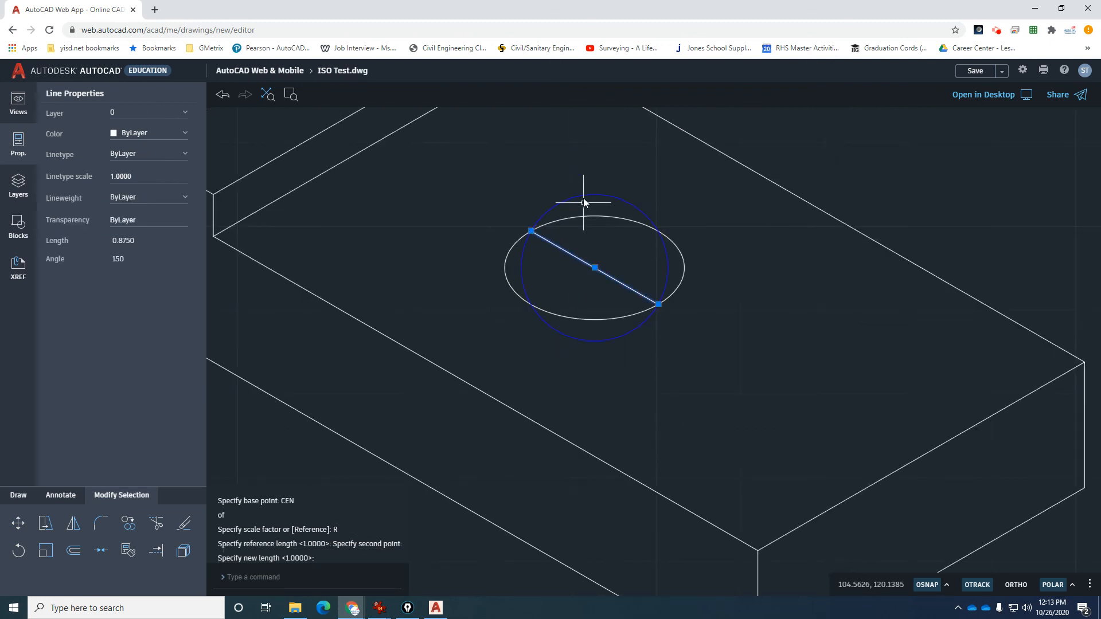
{"action": "key", "text": "Escape"}
{"action": "left_click", "coordinate": [580, 201]}
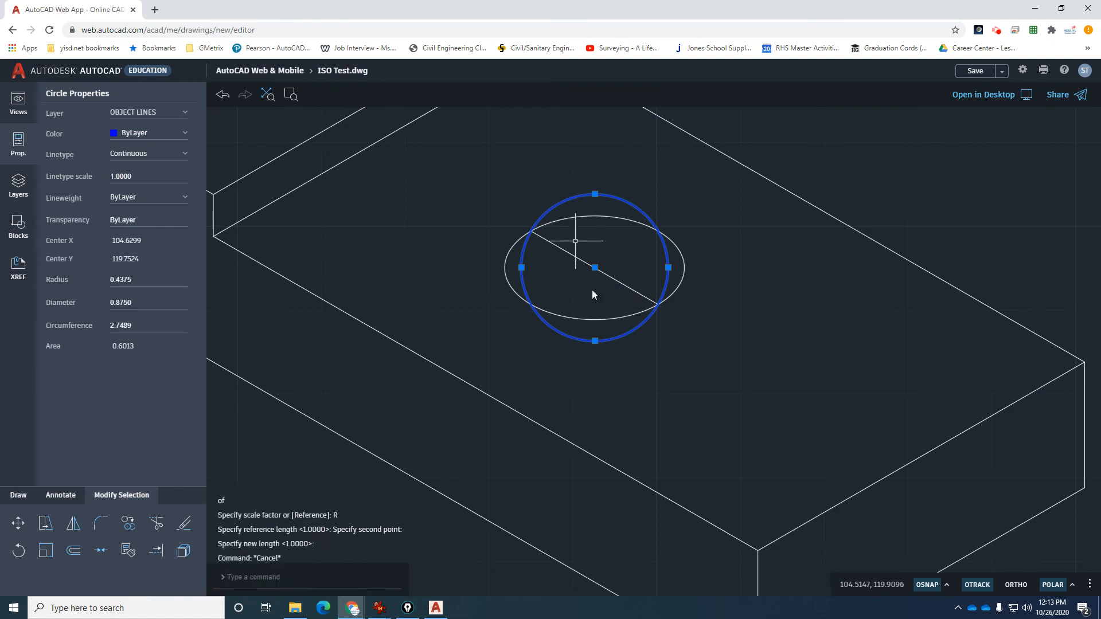
{"action": "key", "text": "Delete"}
{"action": "scroll", "coordinate": [593, 290], "scroll_direction": "down", "scroll_amount": 1}
{"action": "scroll", "coordinate": [603, 266], "scroll_direction": "up", "scroll_amount": 2}
{"action": "scroll", "coordinate": [604, 265], "scroll_direction": "up", "scroll_amount": 1}
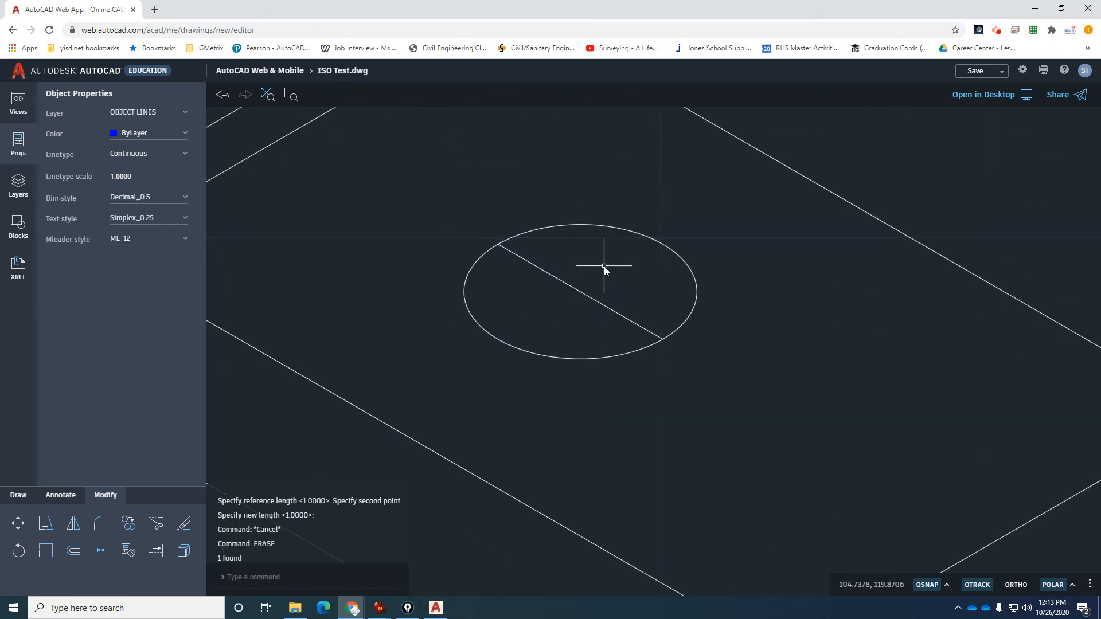
Copy the block's front-right top edge so it passes through the ellipse centre.
{"action": "type", "text": "l"}
{"action": "key", "text": "Return"}
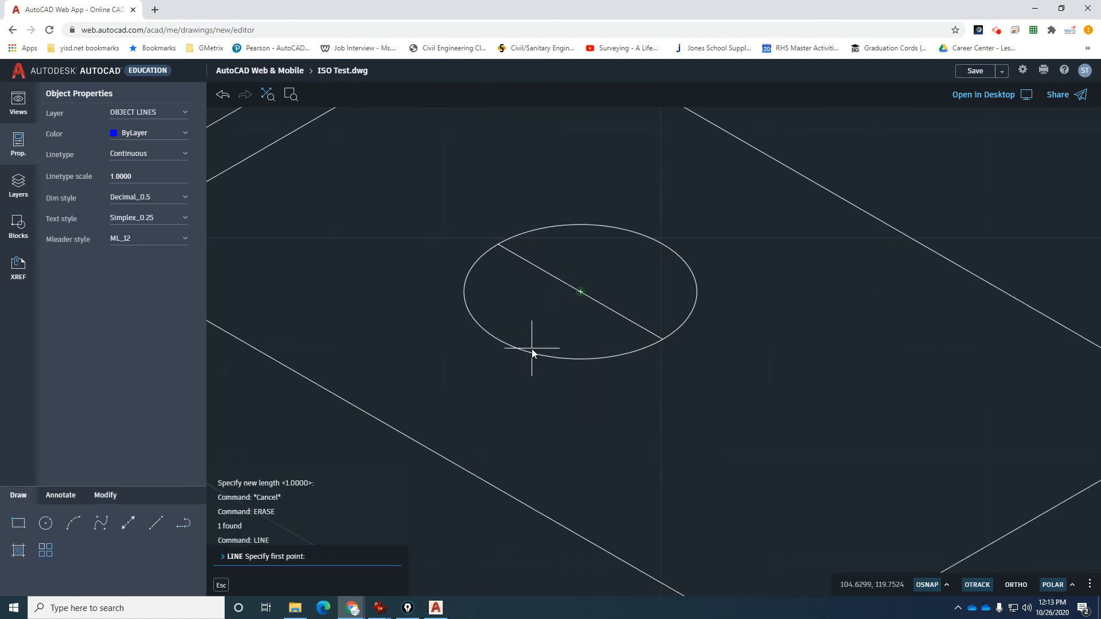
{"action": "type", "text": "qua"}
{"action": "key", "text": "Return"}
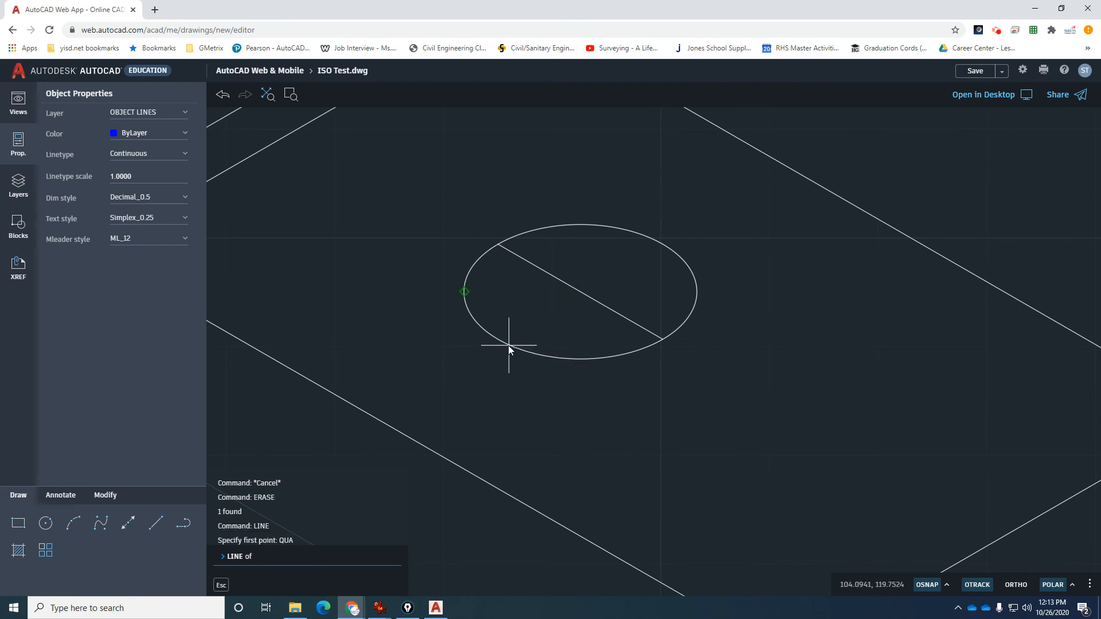
{"action": "key", "text": "Escape"}
{"action": "key", "text": "Escape"}
{"action": "key", "text": "Escape"}
{"action": "key", "text": "Escape"}
{"action": "scroll", "coordinate": [525, 318], "scroll_direction": "down", "scroll_amount": 2}
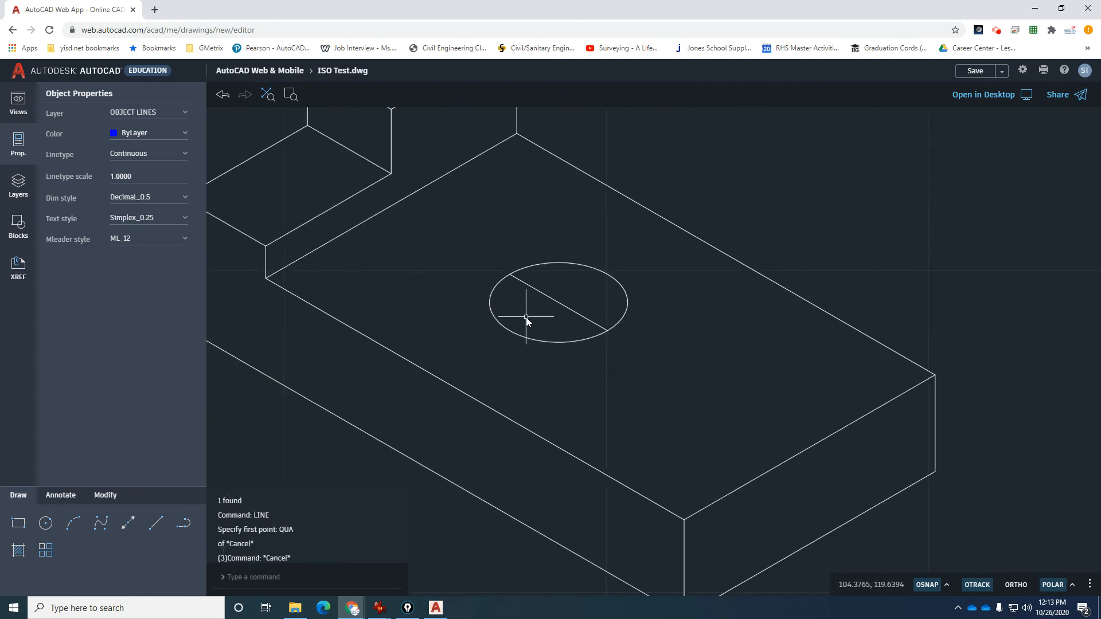
{"action": "type", "text": "co"}
{"action": "key", "text": "Return"}
{"action": "scroll", "coordinate": [525, 318], "scroll_direction": "down", "scroll_amount": 1}
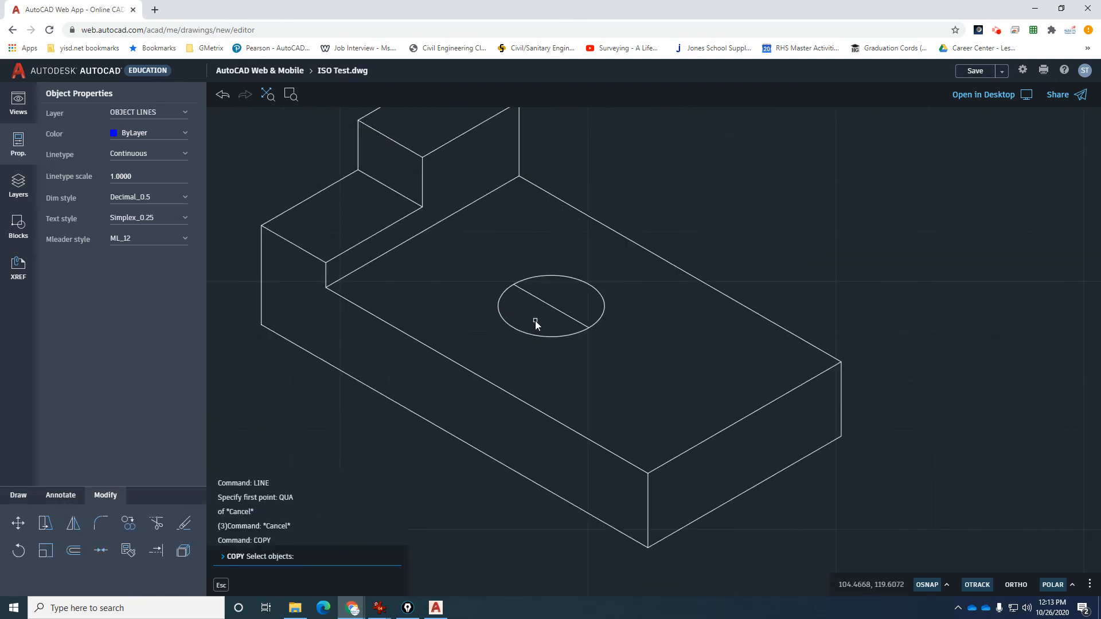
{"action": "left_click", "coordinate": [673, 458]}
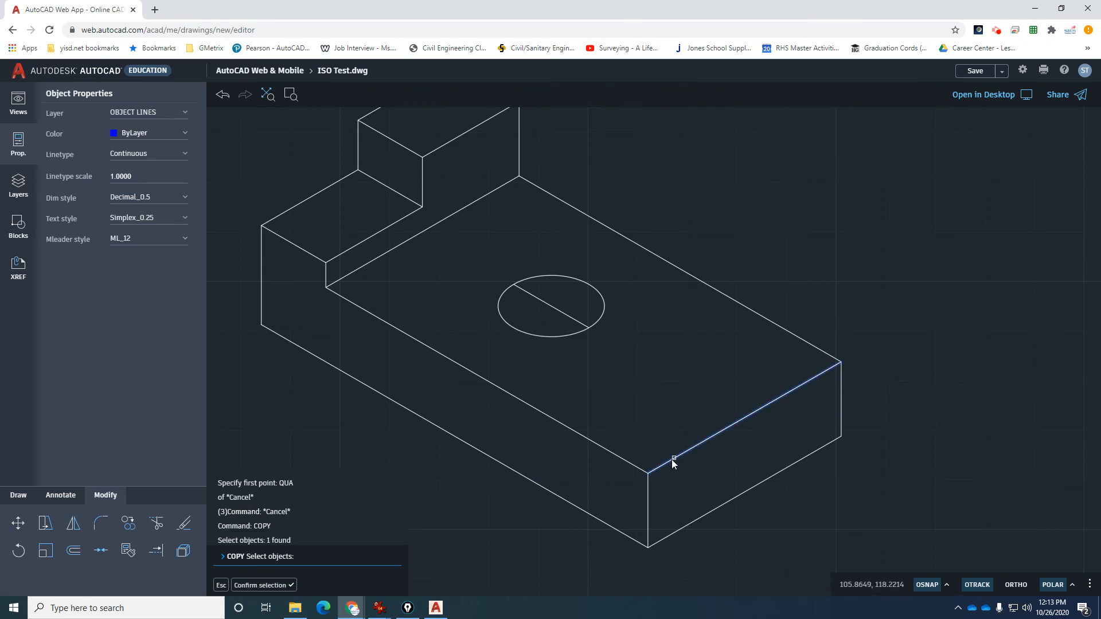
{"action": "key", "text": "Return"}
{"action": "left_click", "coordinate": [649, 473]}
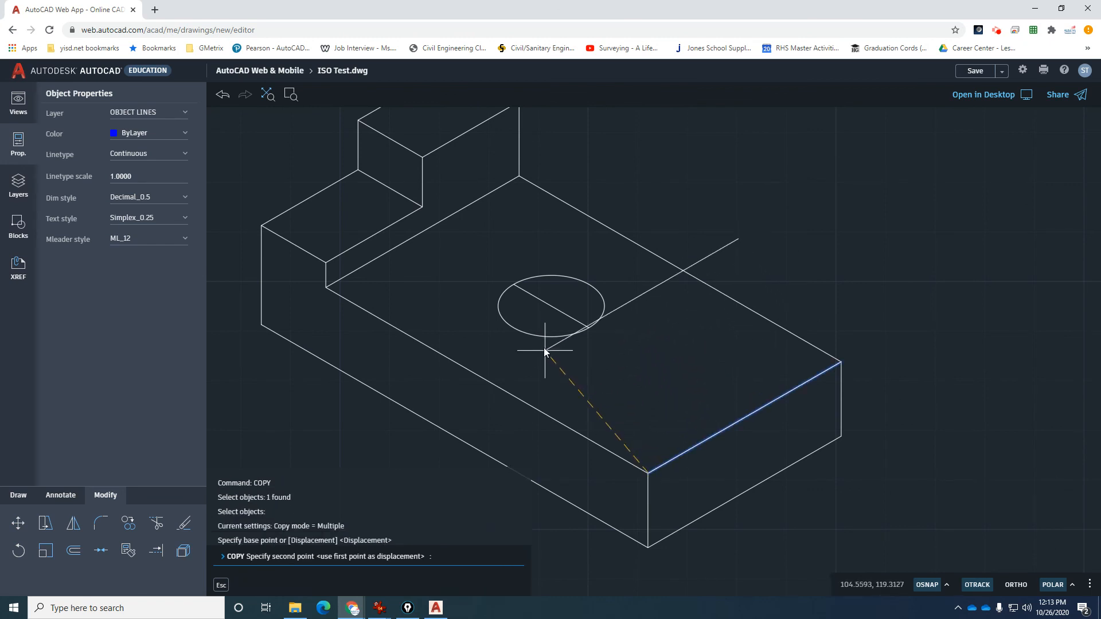
{"action": "left_click", "coordinate": [545, 324]}
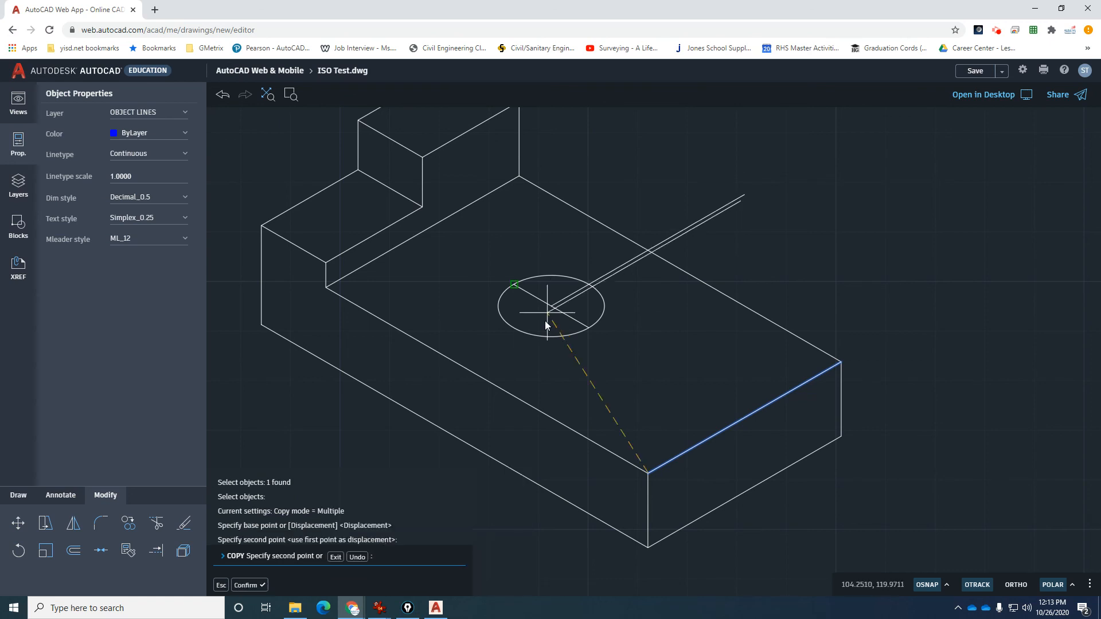
{"action": "key", "text": "Escape"}
Extend the copied line across the ellipse, trim it, and erase the leftover piece.
{"action": "scroll", "coordinate": [543, 322], "scroll_direction": "up", "scroll_amount": 1}
{"action": "type", "text": "ex"}
{"action": "key", "text": "Return"}
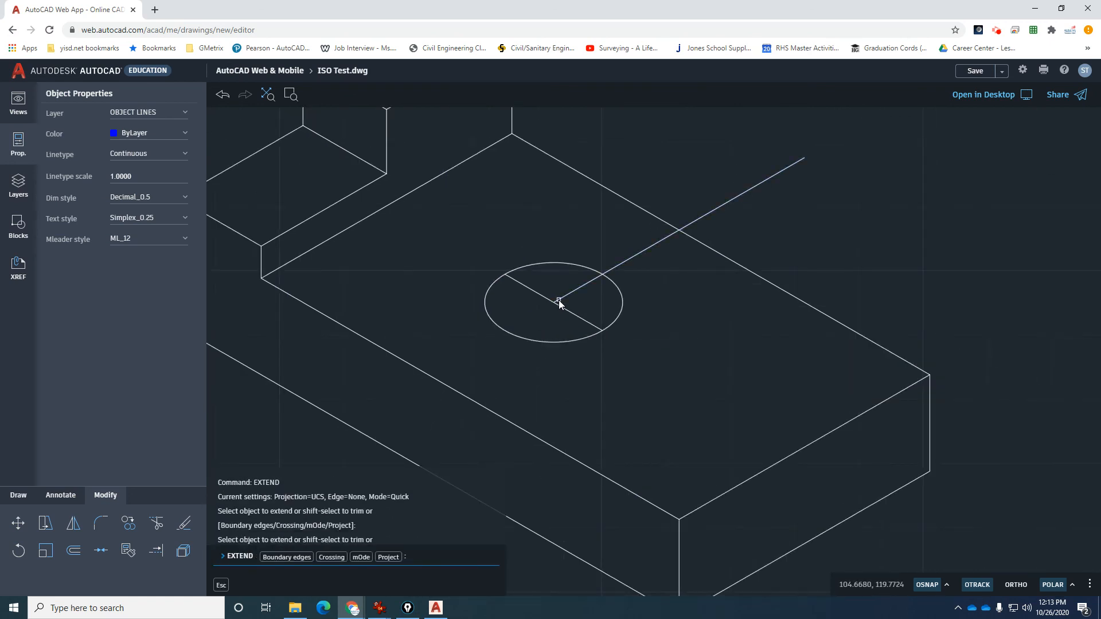
{"action": "left_click", "coordinate": [559, 300]}
{"action": "key", "text": "Return"}
{"action": "type", "text": "tr"}
{"action": "key", "text": "Return"}
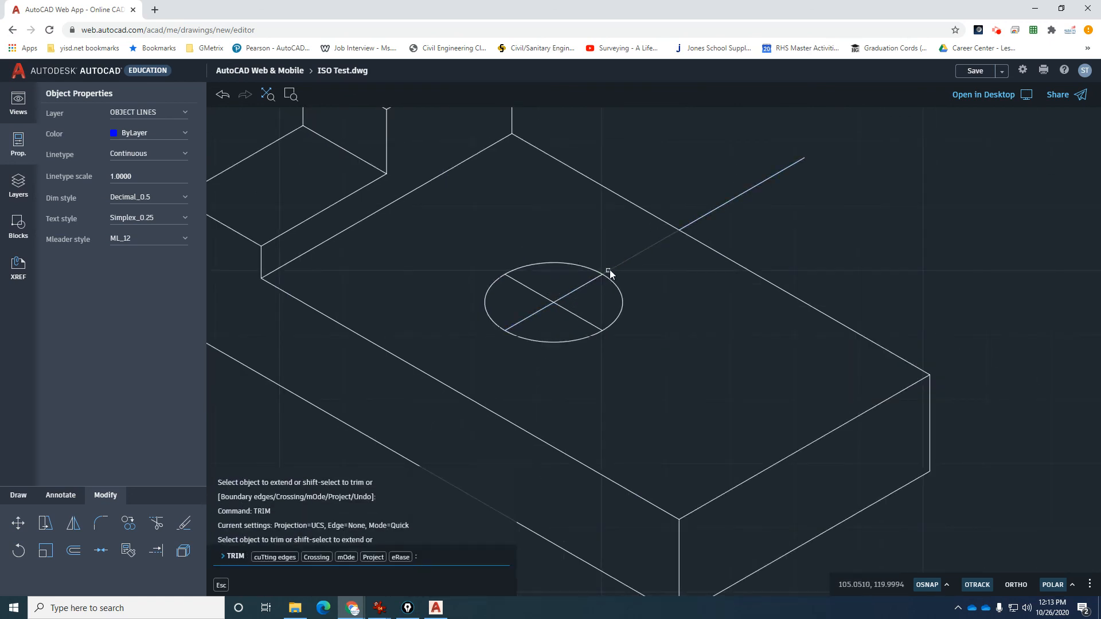
{"action": "left_click", "coordinate": [645, 262]}
{"action": "key", "text": "Return"}
{"action": "left_click", "coordinate": [704, 215]}
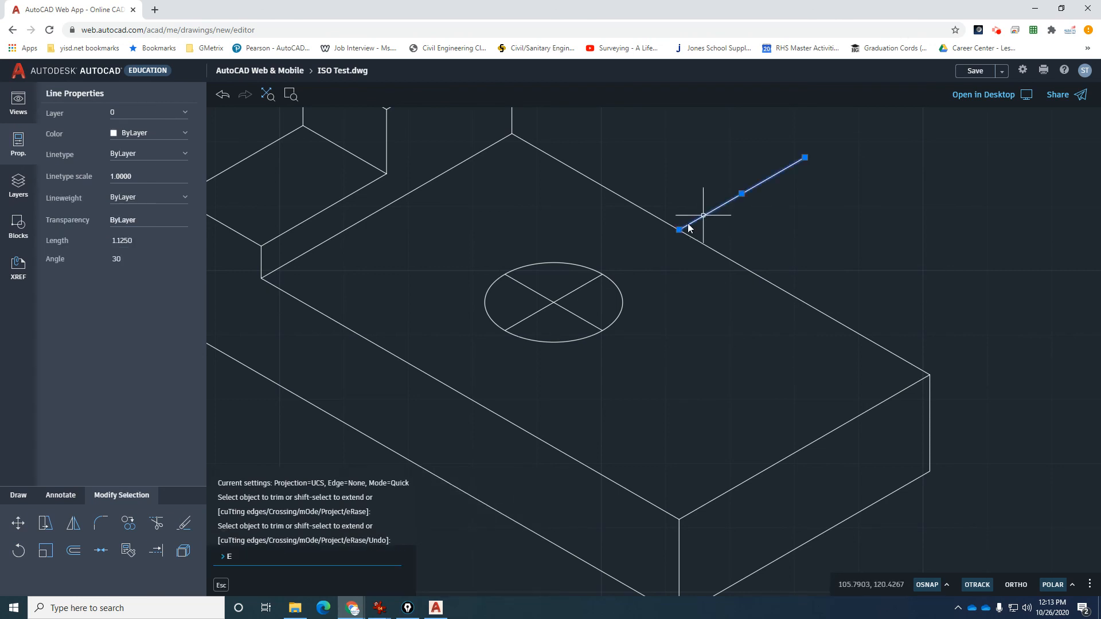
{"action": "key", "text": "Delete"}
{"action": "scroll", "coordinate": [604, 276], "scroll_direction": "up", "scroll_amount": 2}
{"action": "type", "text": "di"}
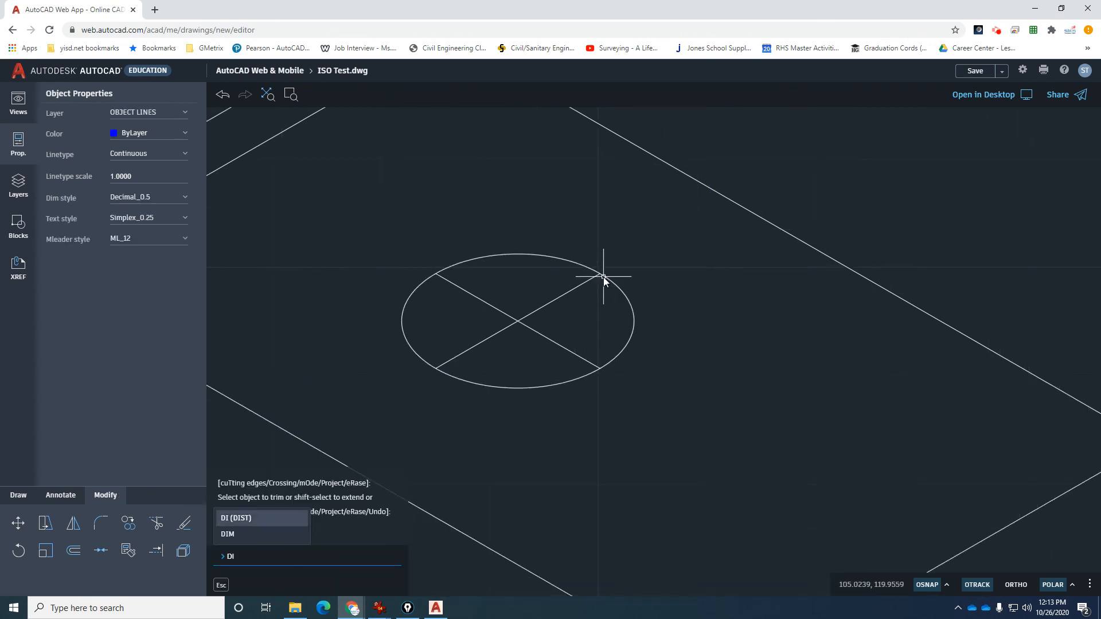
{"action": "key", "text": "Return"}
{"action": "left_click", "coordinate": [437, 370]}
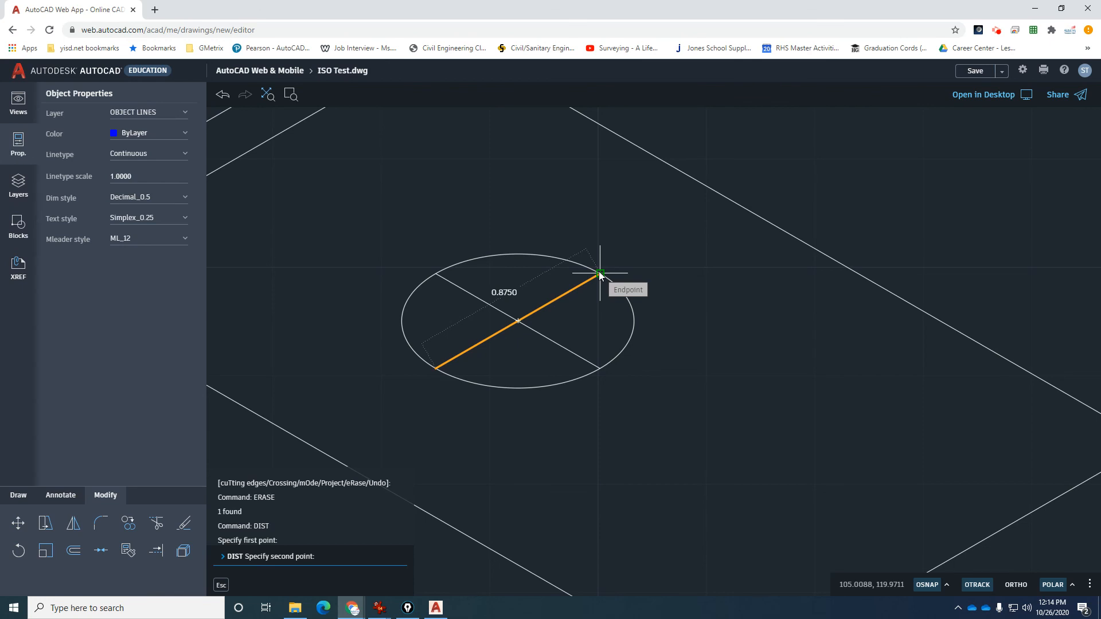
{"action": "key", "text": "Escape"}
{"action": "key", "text": "Escape"}
{"action": "key", "text": "Escape"}
{"action": "key", "text": "Escape"}
{"action": "scroll", "coordinate": [590, 290], "scroll_direction": "down", "scroll_amount": 6}
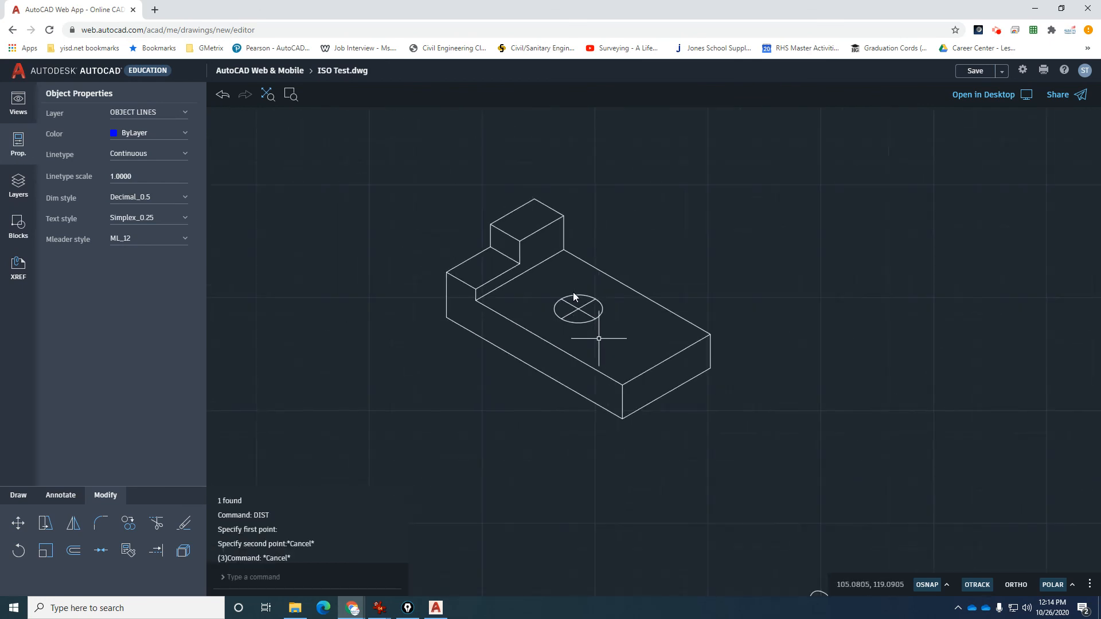
{"action": "scroll", "coordinate": [552, 263], "scroll_direction": "up", "scroll_amount": 2}
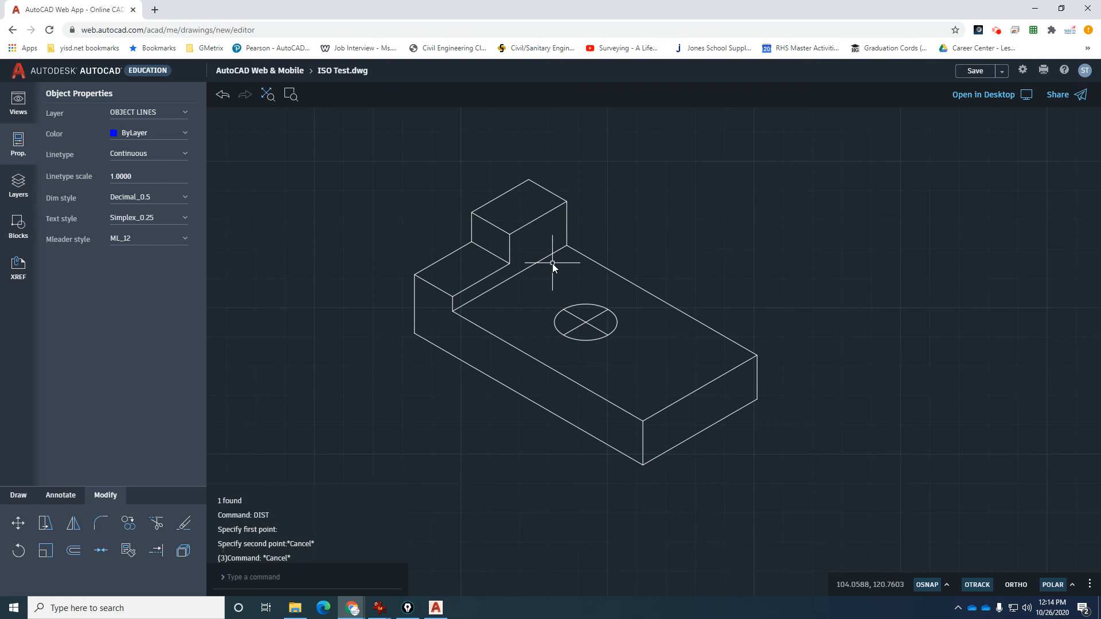
{"action": "scroll", "coordinate": [524, 277], "scroll_direction": "down", "scroll_amount": 2}
{"action": "scroll", "coordinate": [556, 284], "scroll_direction": "down", "scroll_amount": 2}
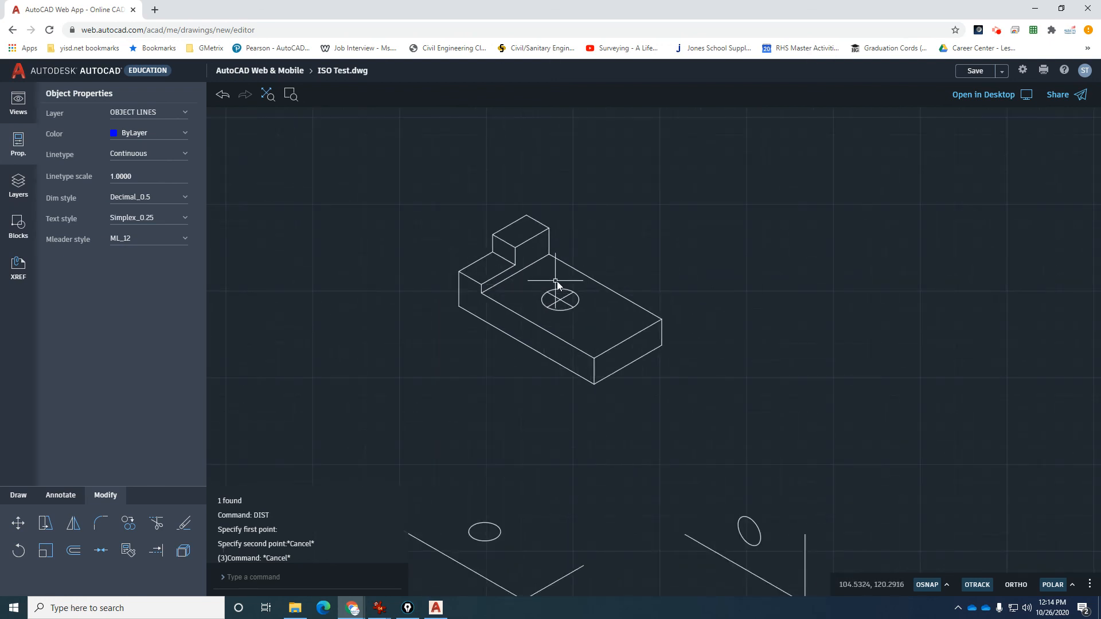
{"action": "scroll", "coordinate": [557, 285], "scroll_direction": "up", "scroll_amount": 2}
{"action": "scroll", "coordinate": [577, 253], "scroll_direction": "down", "scroll_amount": 4}
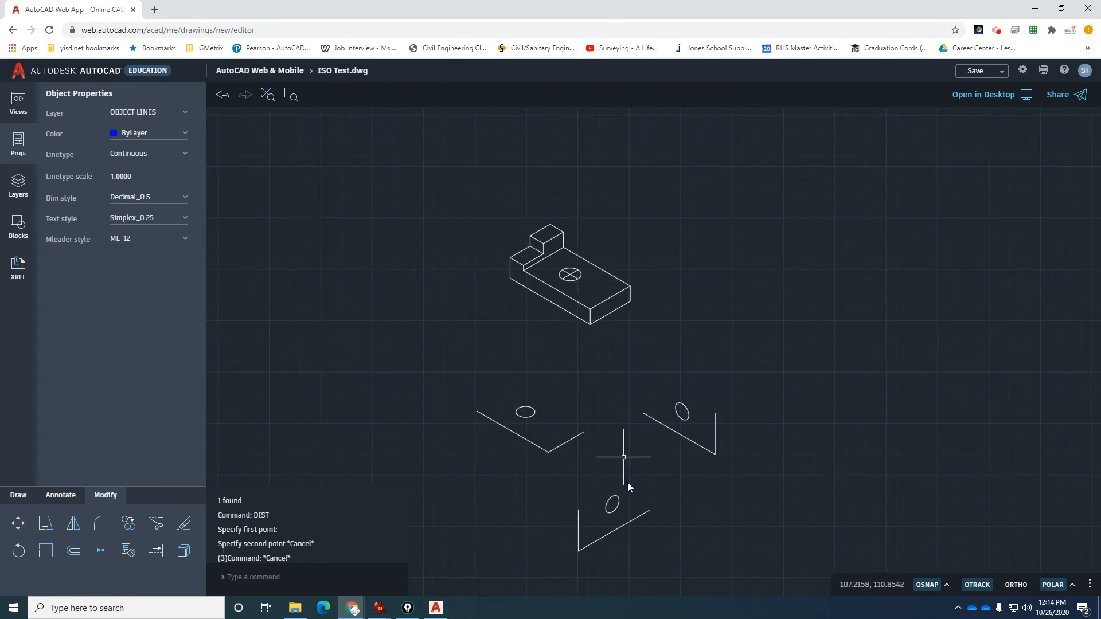
{"action": "scroll", "coordinate": [628, 484], "scroll_direction": "up", "scroll_amount": 1}
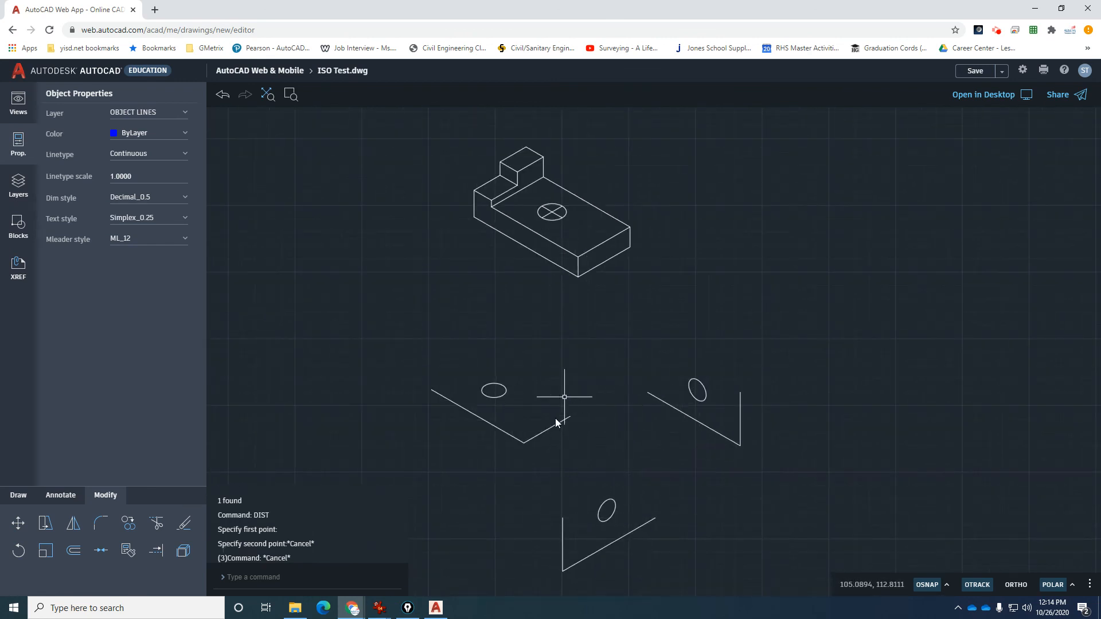